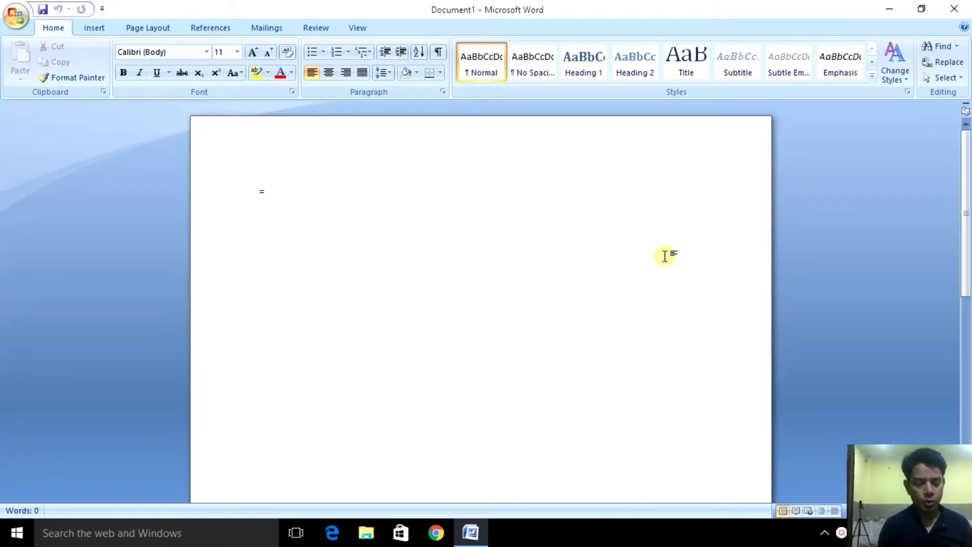
- Generate sample text with =rand(), producing three paragraphs totalling 185 words
{"action": "type", "text": "rand"}
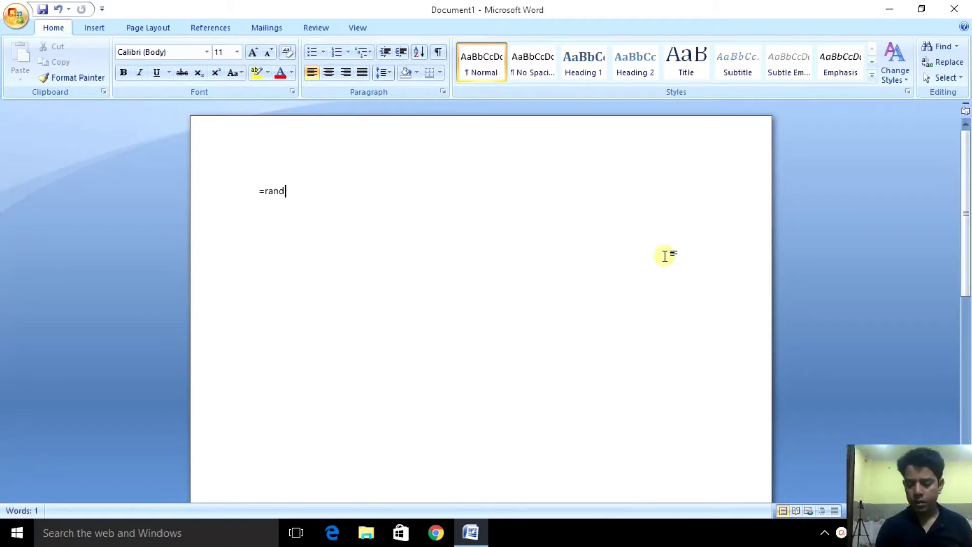
{"action": "type", "text": "("}
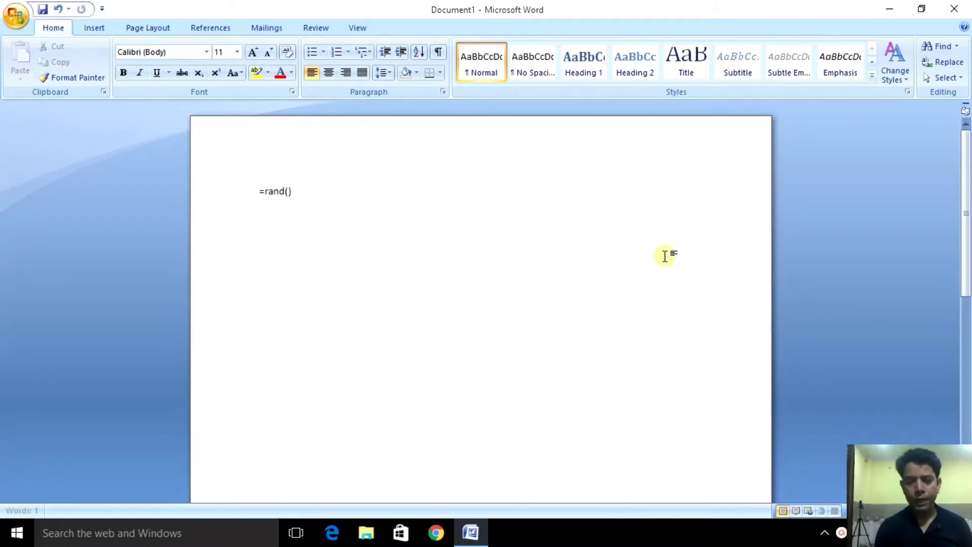
{"action": "key", "text": "Return"}
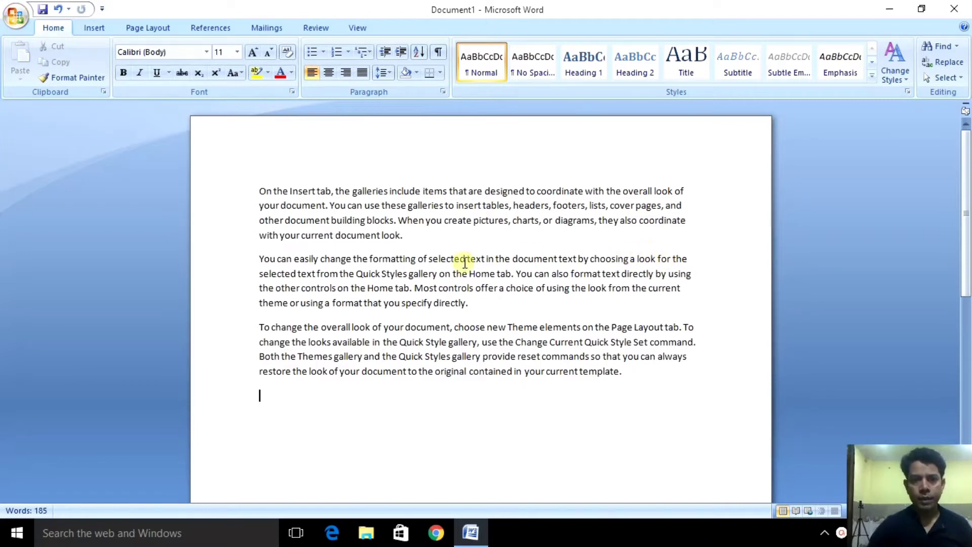
- Change the second sample paragraph's font to Algerian
{"action": "left_click_drag", "start_coordinate": [474, 304], "coordinate": [252, 259]}
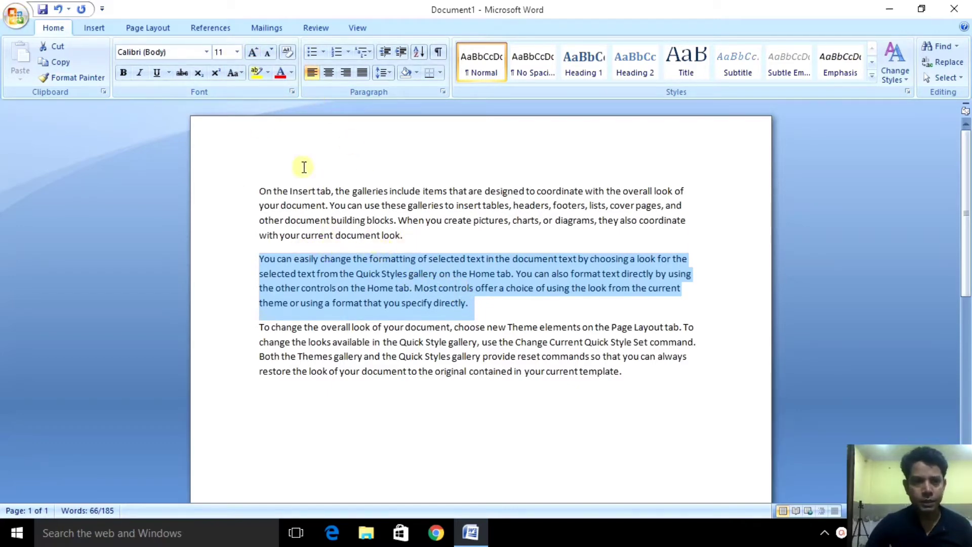
{"action": "left_click", "coordinate": [206, 52]}
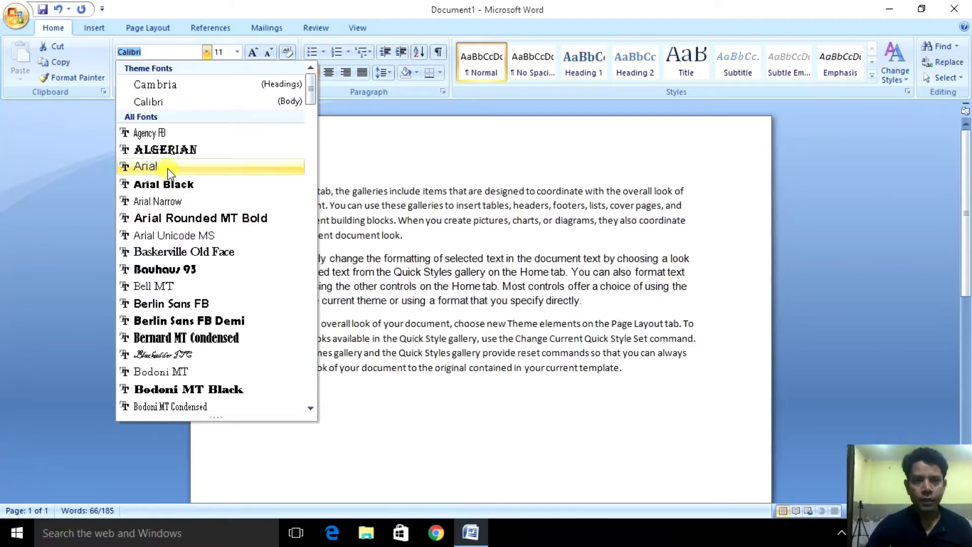
{"action": "left_click", "coordinate": [169, 150]}
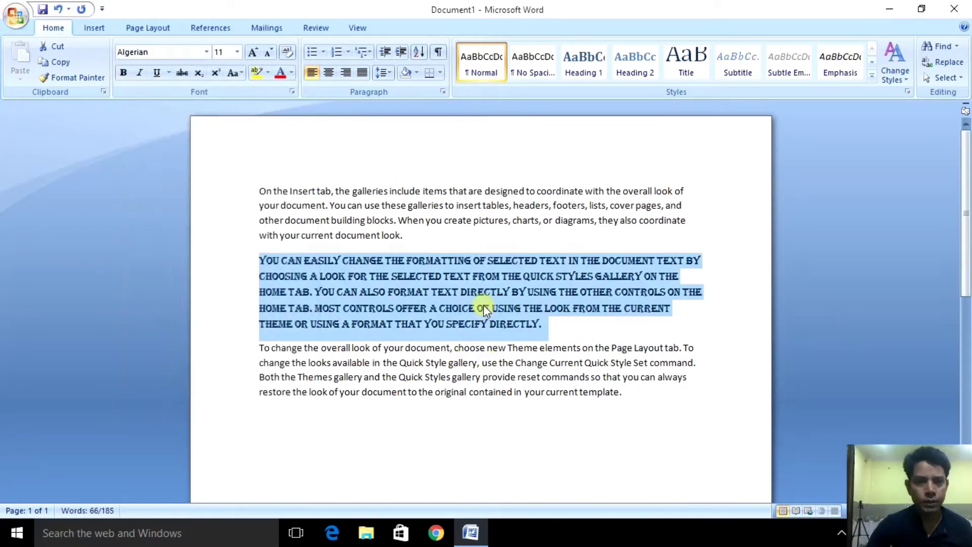
{"action": "left_click", "coordinate": [237, 52]}
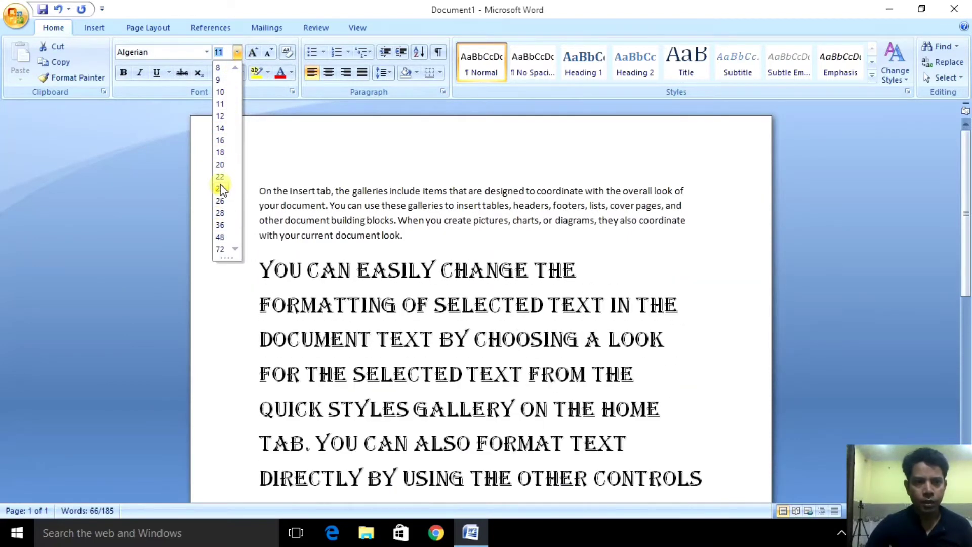
- Size the Algerian paragraph at 18, grow it three steps, then shrink it down to 16
{"action": "left_click", "coordinate": [221, 155]}
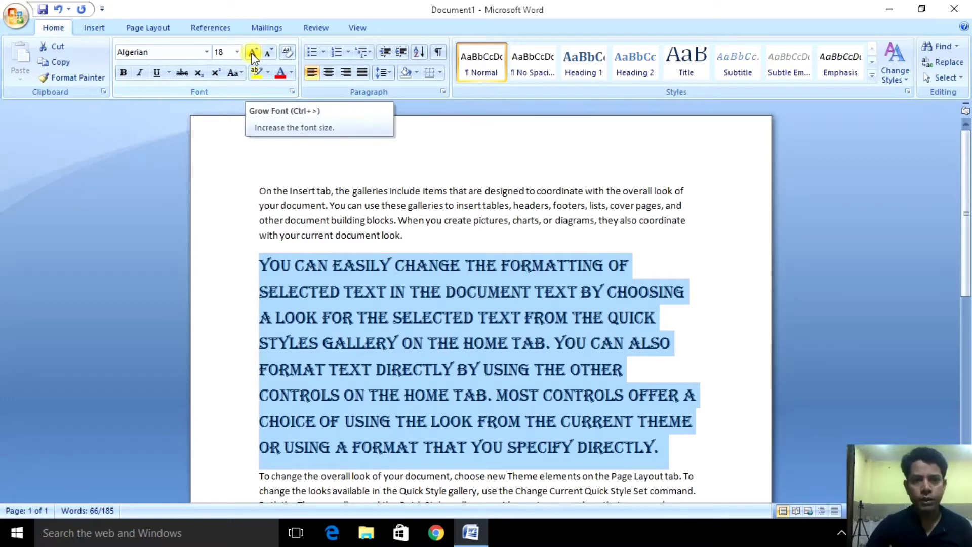
{"action": "left_click", "coordinate": [252, 54]}
{"action": "left_click", "coordinate": [253, 55]}
{"action": "left_click", "coordinate": [253, 55]}
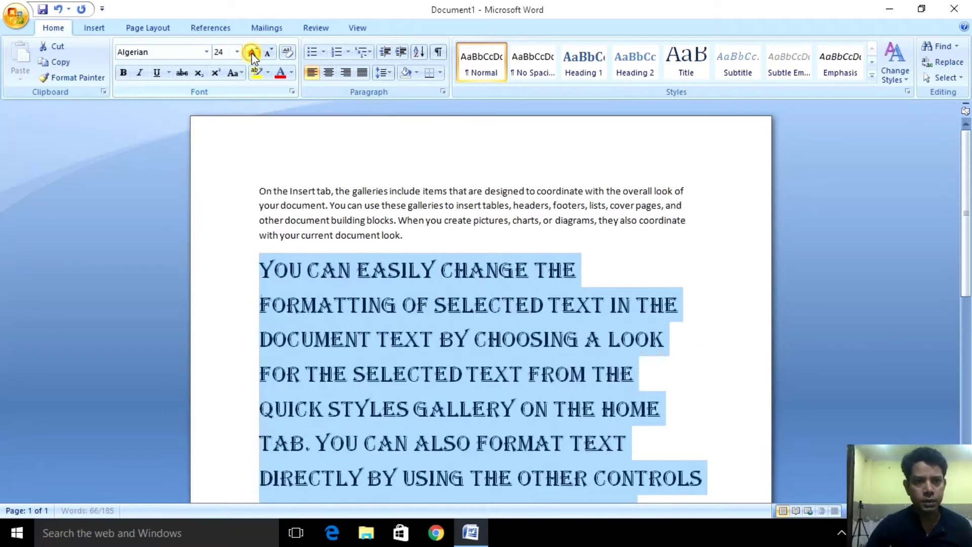
{"action": "left_click", "coordinate": [252, 54]}
{"action": "left_click", "coordinate": [269, 53]}
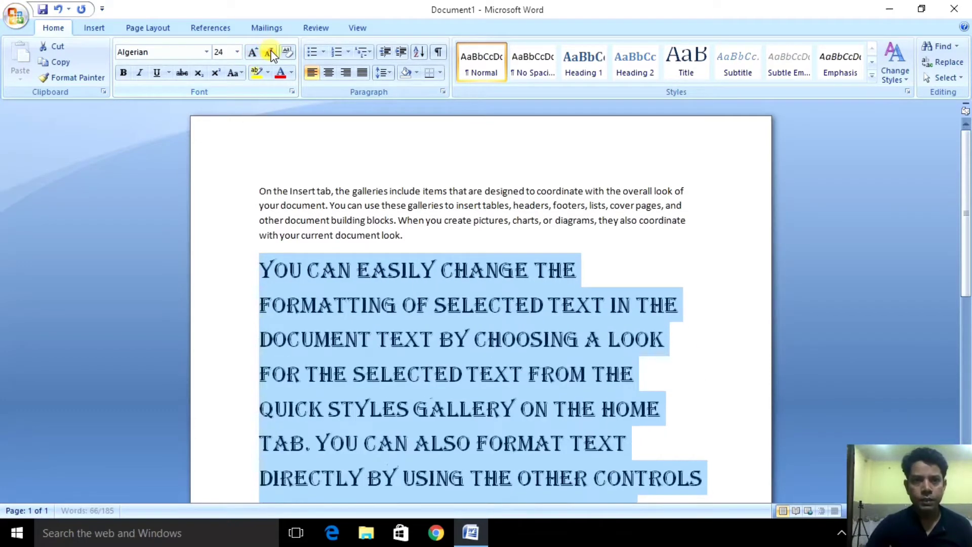
{"action": "left_click", "coordinate": [270, 53]}
{"action": "left_click", "coordinate": [269, 53]}
{"action": "left_click", "coordinate": [269, 53]}
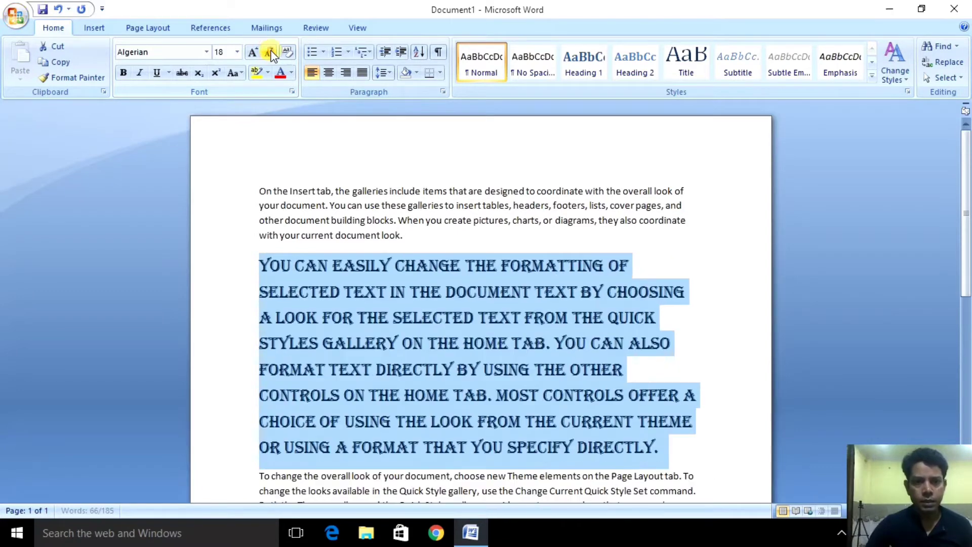
{"action": "left_click", "coordinate": [269, 53]}
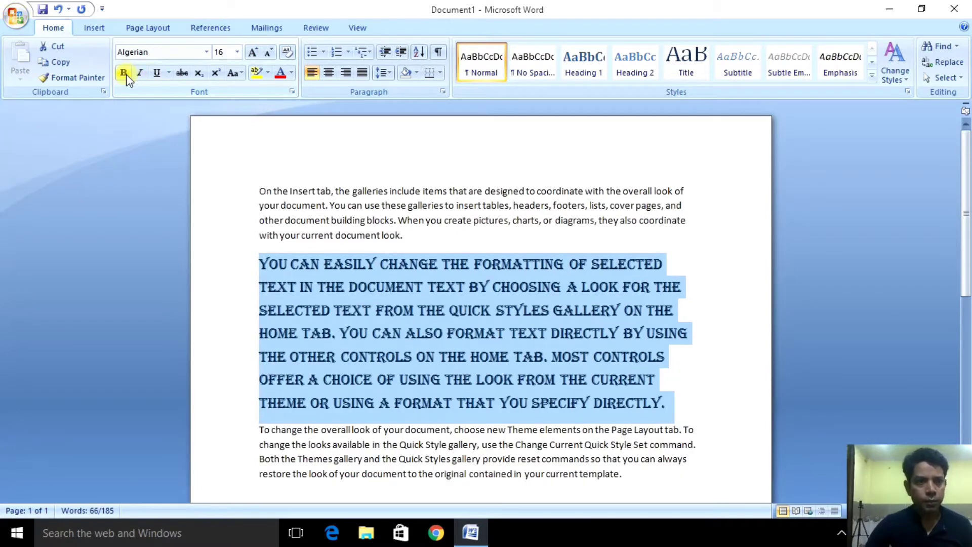
{"action": "left_click", "coordinate": [381, 223]}
{"action": "left_click_drag", "start_coordinate": [406, 237], "coordinate": [259, 205]}
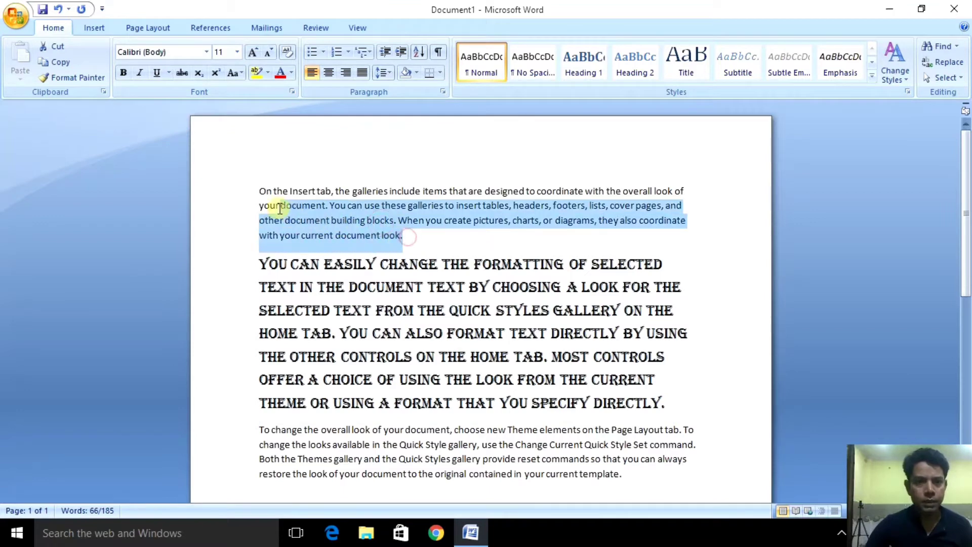
{"action": "left_click", "coordinate": [123, 73]}
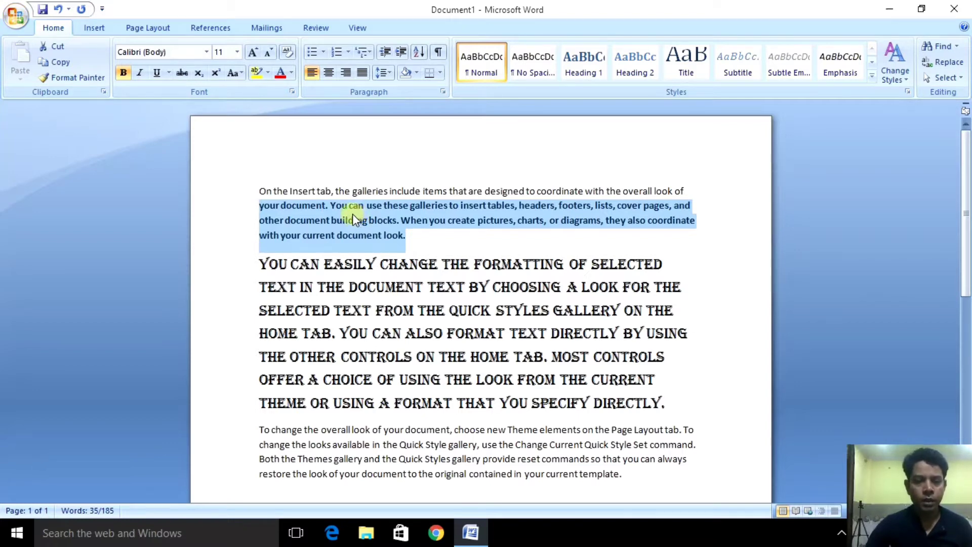
{"action": "left_click", "coordinate": [123, 73]}
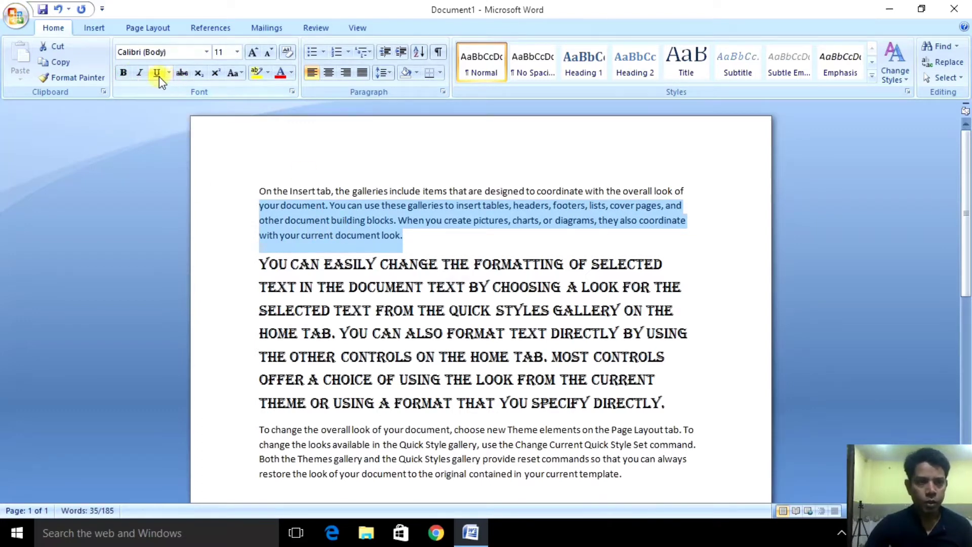
{"action": "left_click", "coordinate": [138, 73]}
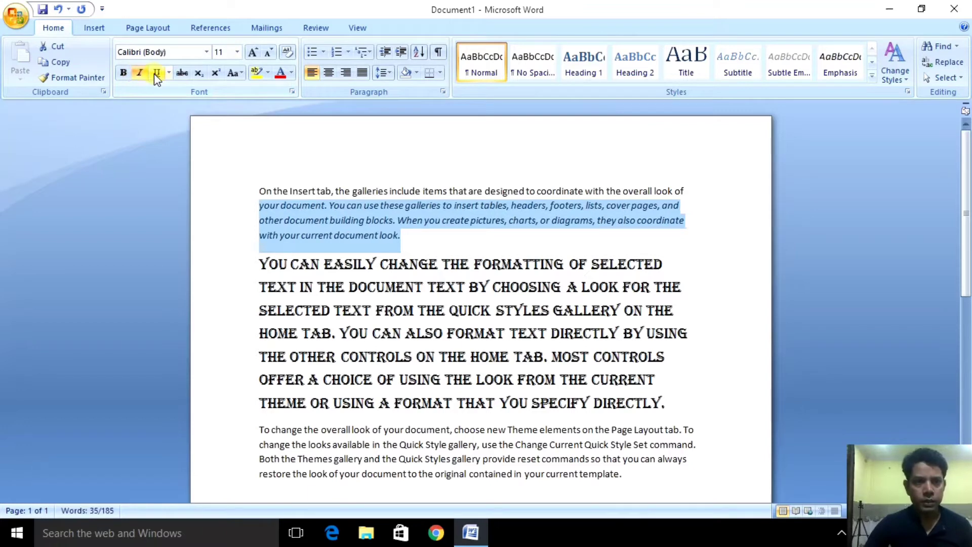
{"action": "left_click", "coordinate": [155, 73]}
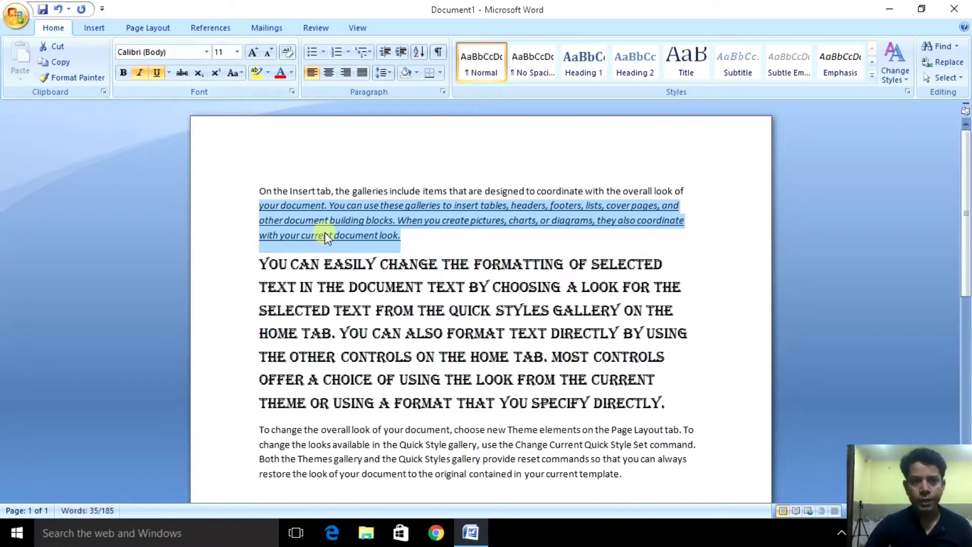
{"action": "left_click", "coordinate": [157, 74]}
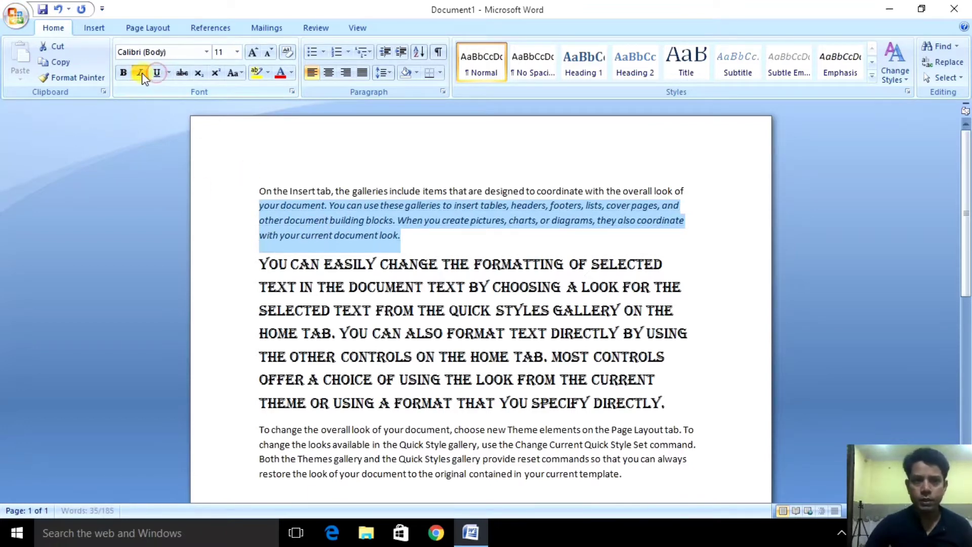
{"action": "left_click", "coordinate": [140, 73]}
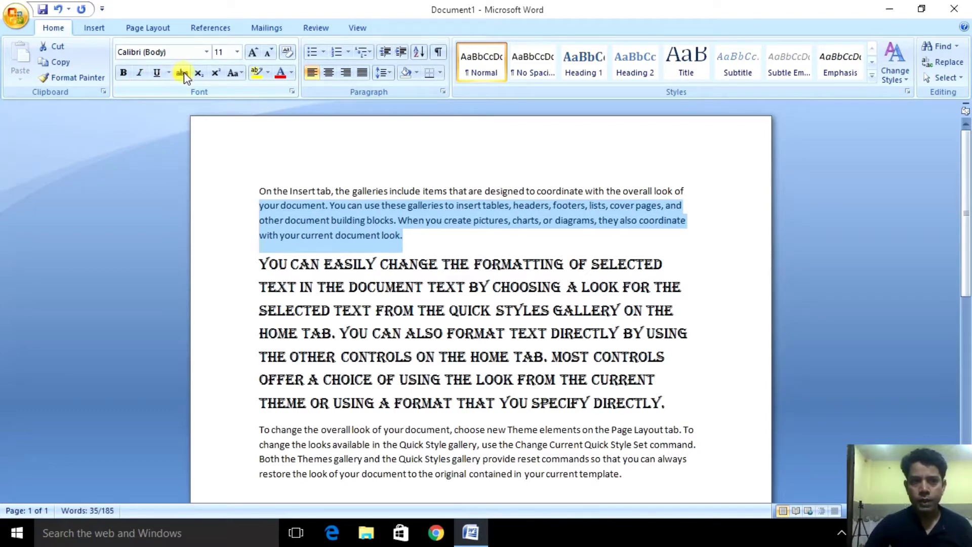
{"action": "left_click", "coordinate": [384, 236]}
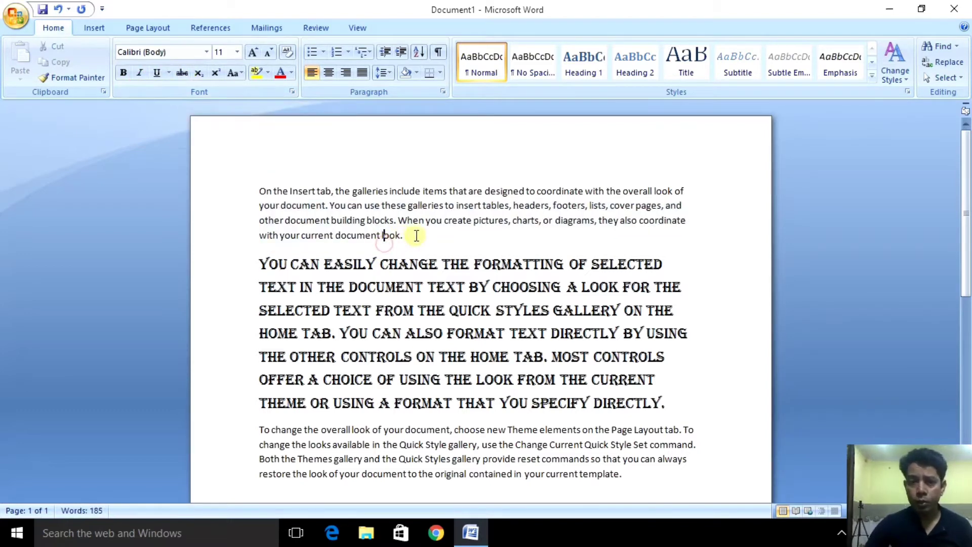
{"action": "left_click_drag", "start_coordinate": [416, 235], "coordinate": [260, 238]}
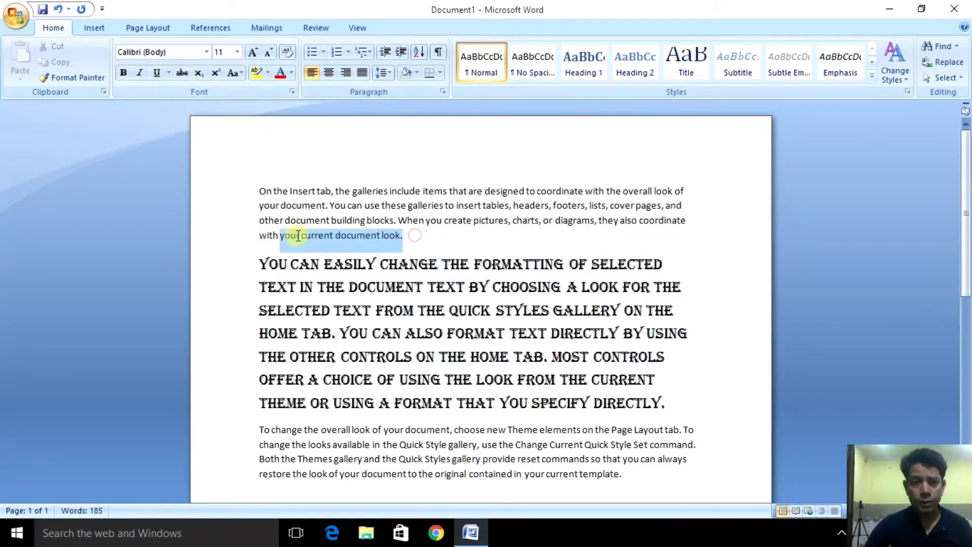
{"action": "left_click", "coordinate": [182, 74]}
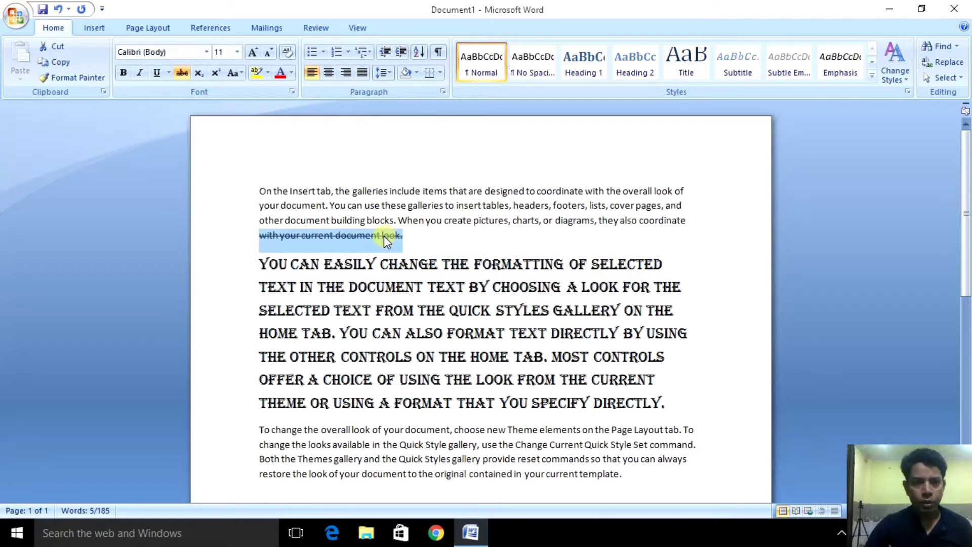
{"action": "left_click", "coordinate": [183, 73]}
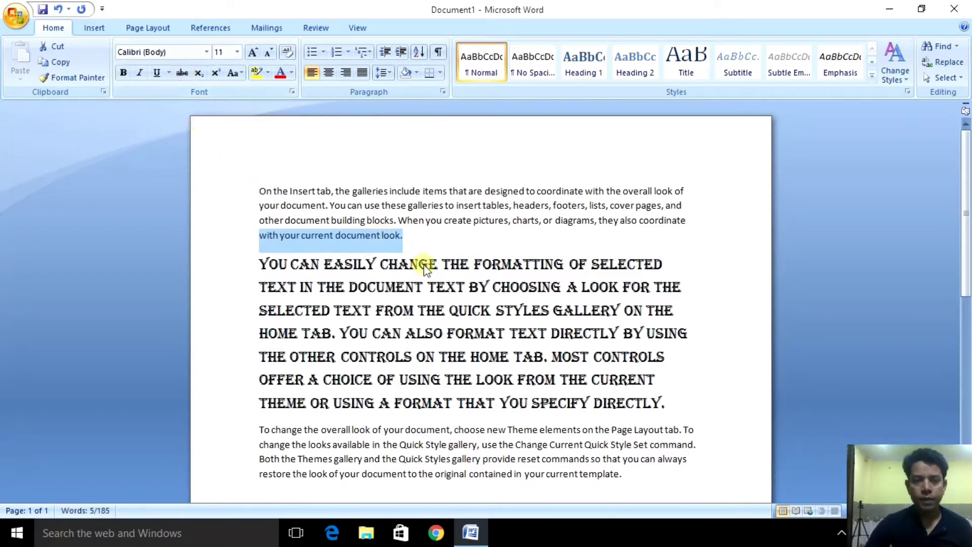
{"action": "left_click", "coordinate": [414, 235]}
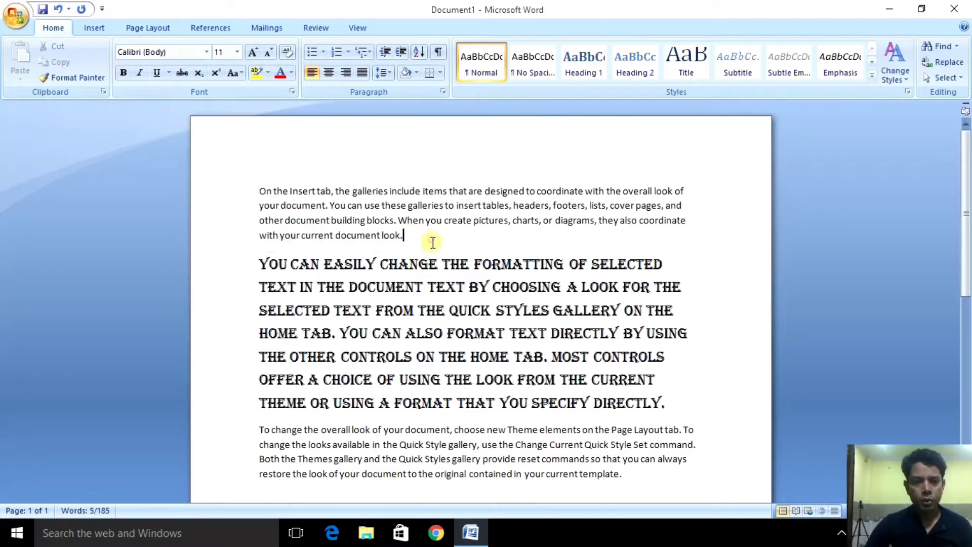
{"action": "left_click", "coordinate": [687, 408]}
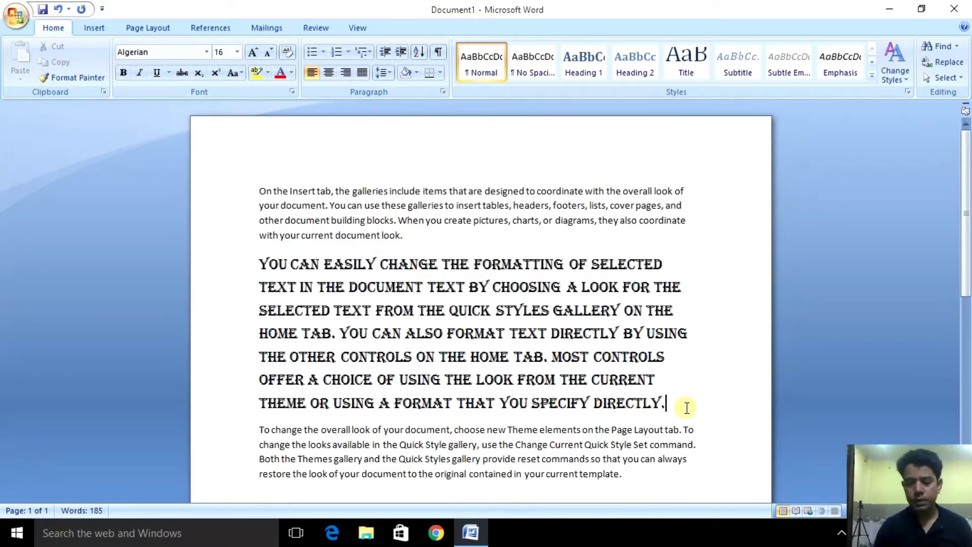
- Add a new line below the Algerian paragraph with the ordinals 10th, 1st and 2nd
{"action": "key", "text": "Return"}
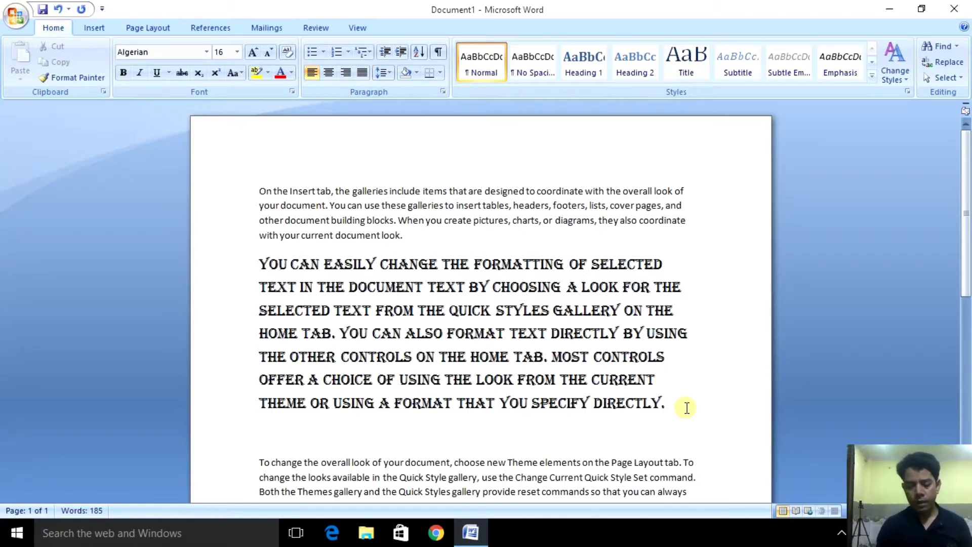
{"action": "type", "text": "10"}
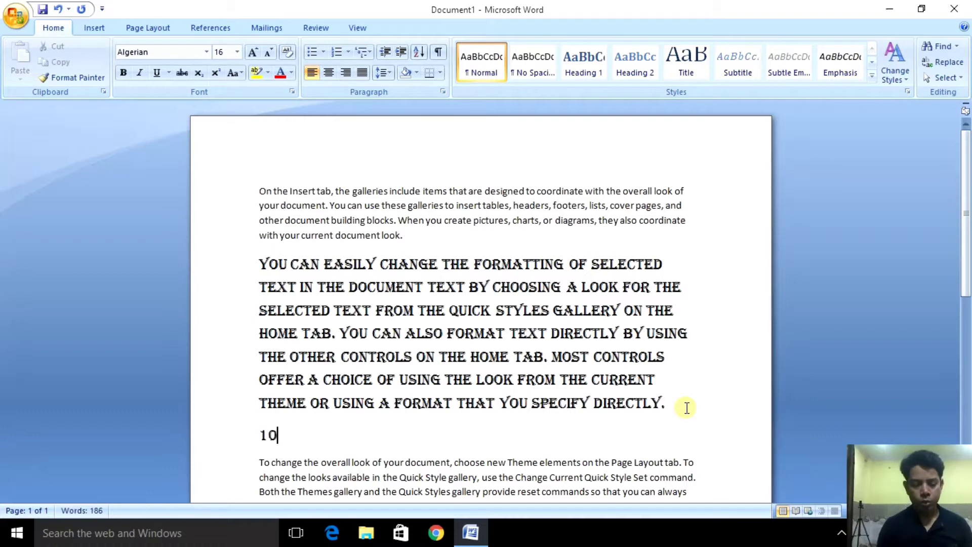
{"action": "type", "text": "th"}
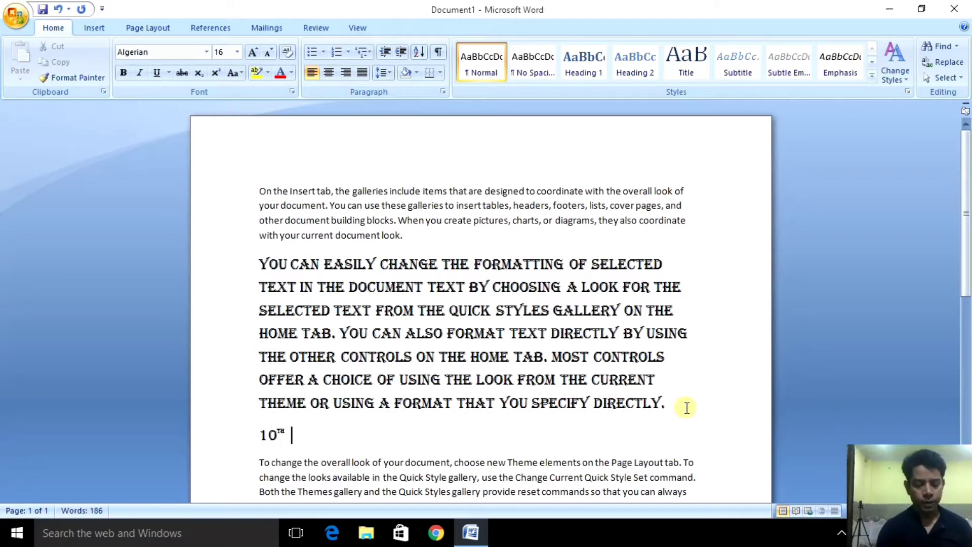
{"action": "type", "text": "1st 2"}
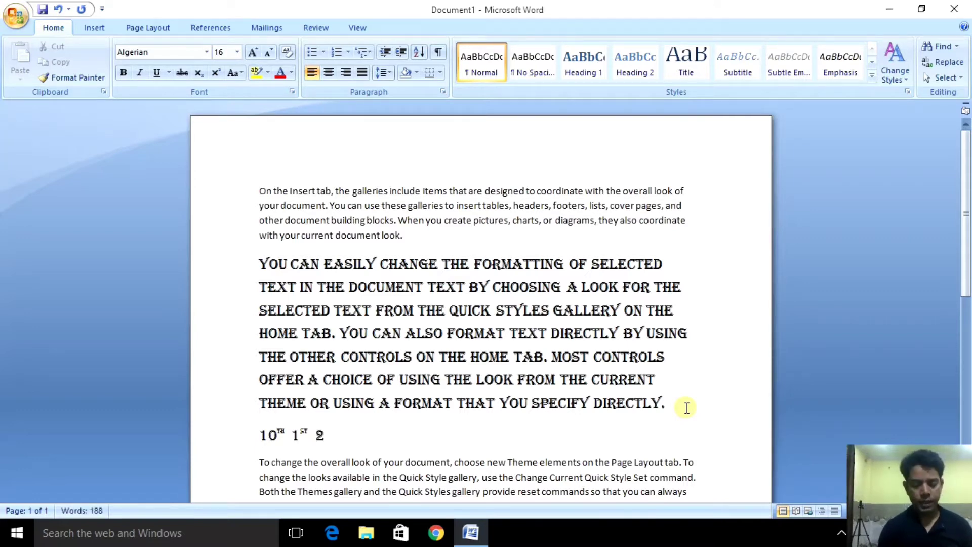
{"action": "type", "text": "nd"}
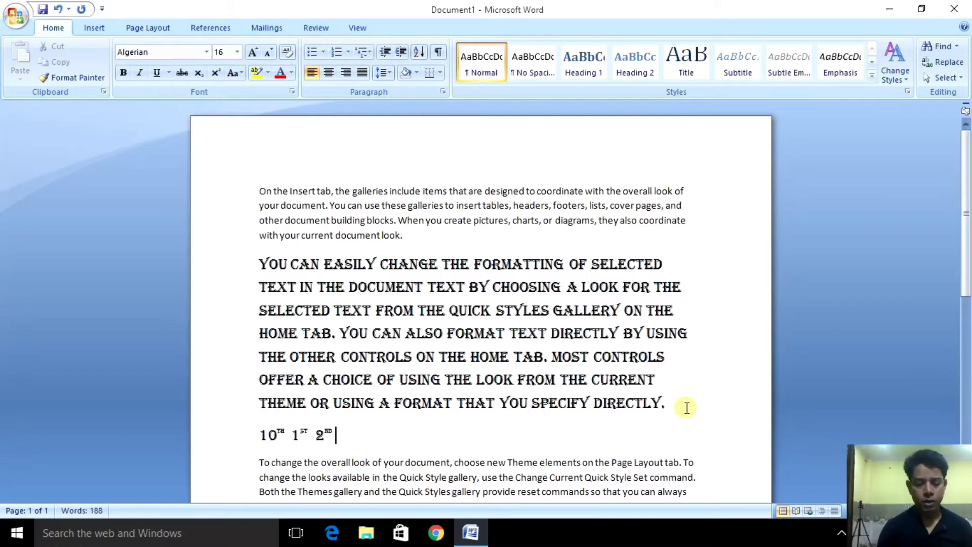
- Type XTH on a new line beneath the ordinals
{"action": "key", "text": "Return"}
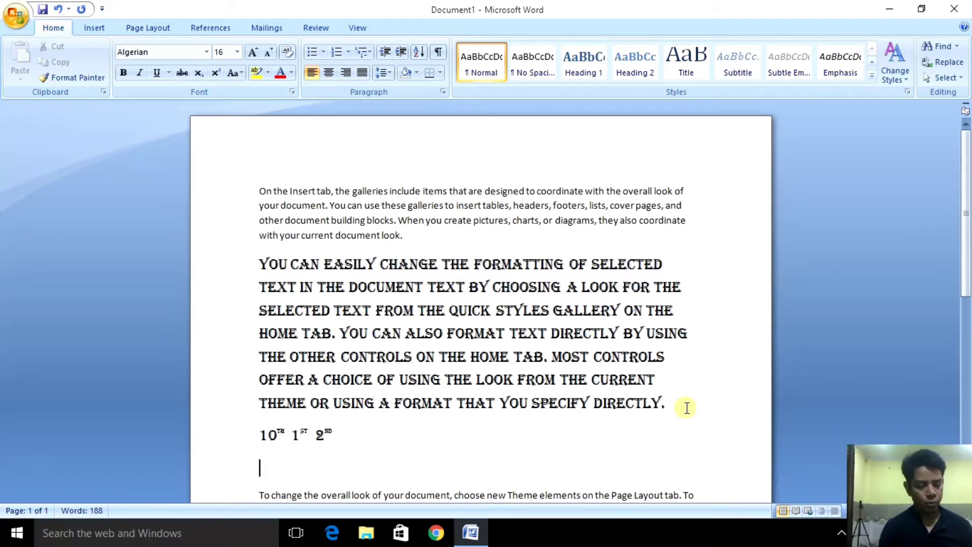
{"action": "type", "text": "x"}
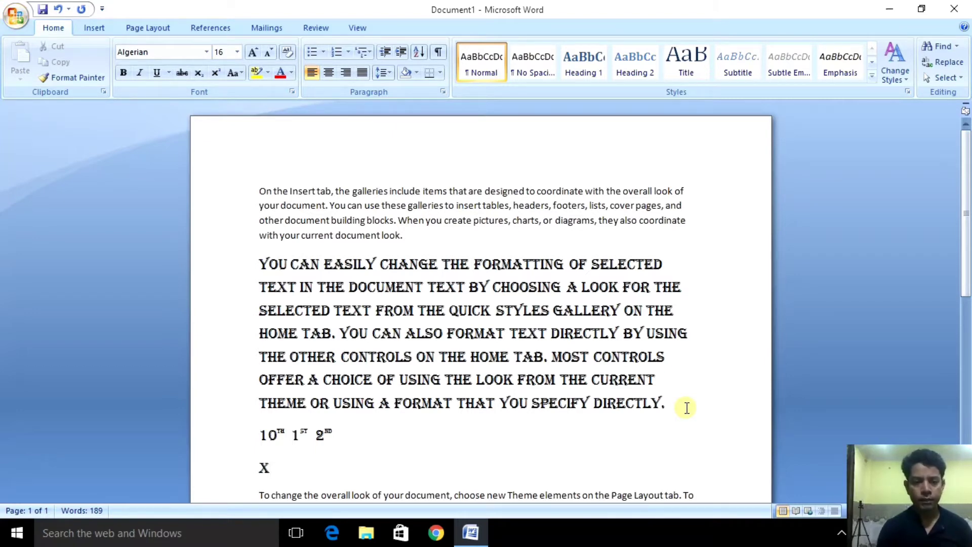
{"action": "type", "text": "th"}
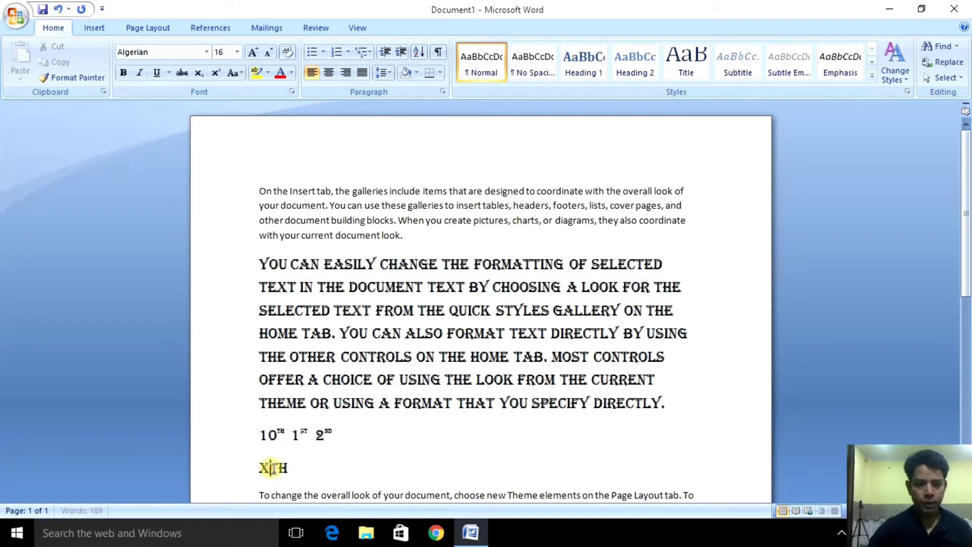
{"action": "left_click_drag", "start_coordinate": [270, 467], "coordinate": [289, 468]}
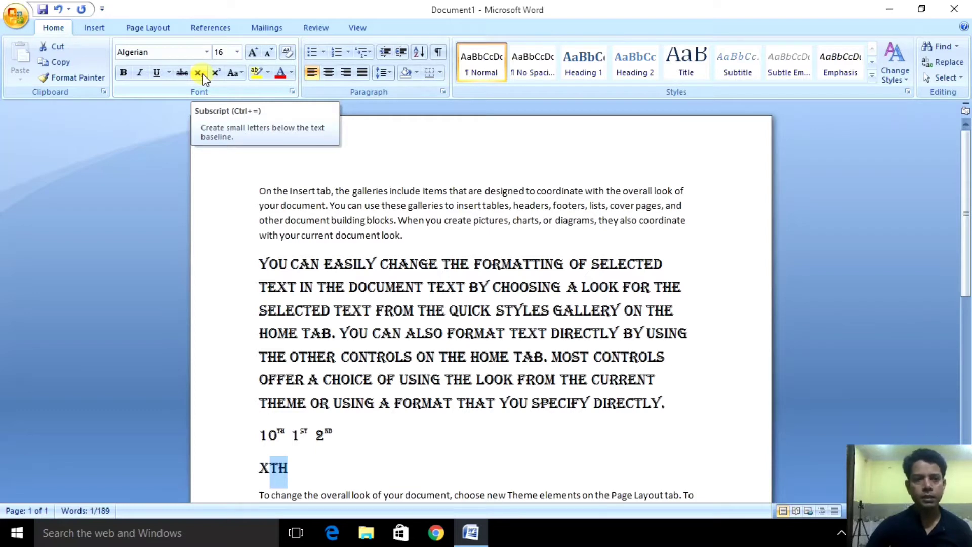
{"action": "left_click", "coordinate": [202, 75]}
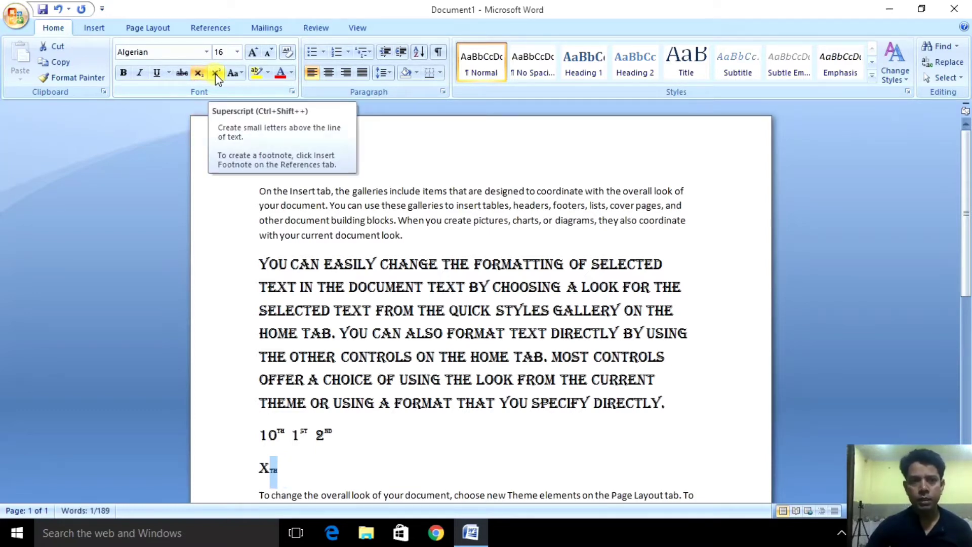
{"action": "left_click", "coordinate": [214, 74]}
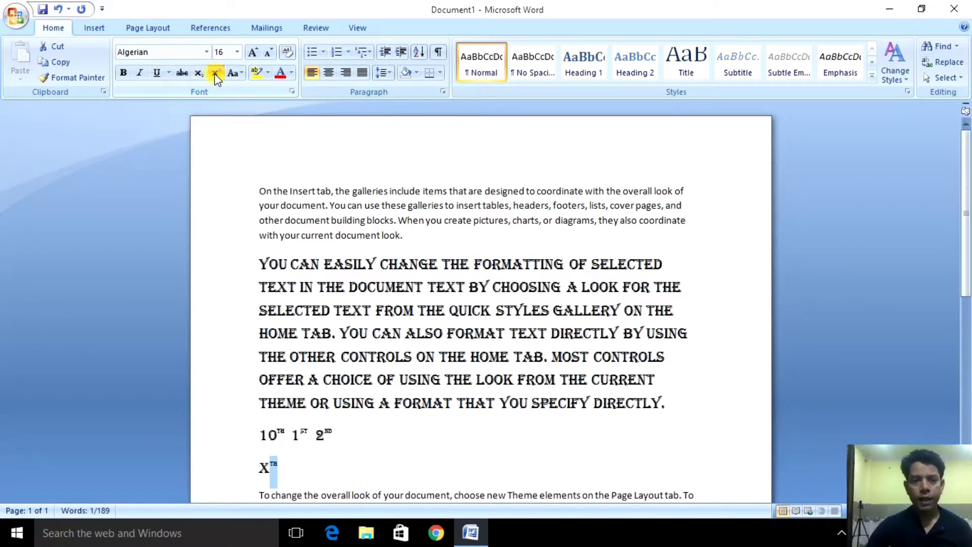
{"action": "left_click", "coordinate": [215, 74]}
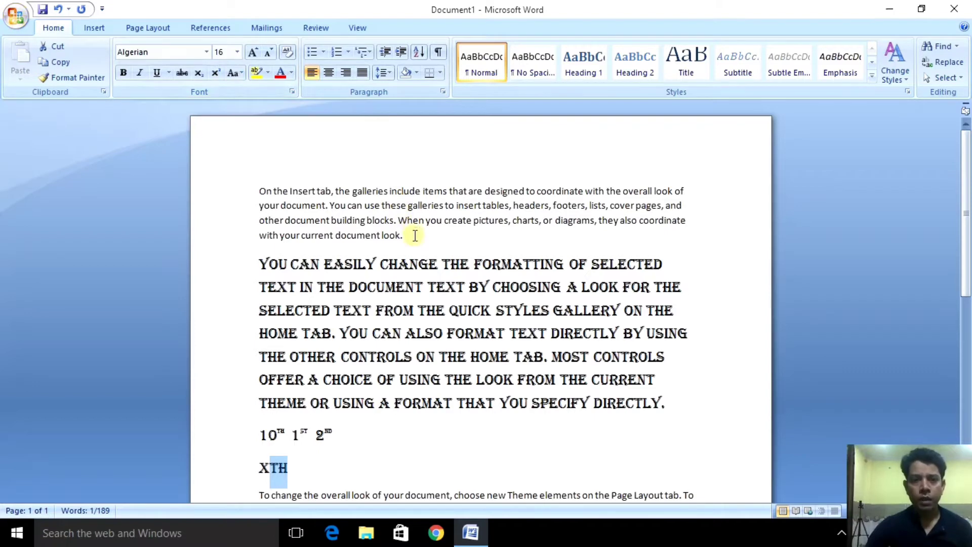
- Switch the first paragraph to UPPERCASE, then lowercase, then Sentence case
{"action": "left_click_drag", "start_coordinate": [413, 236], "coordinate": [259, 189]}
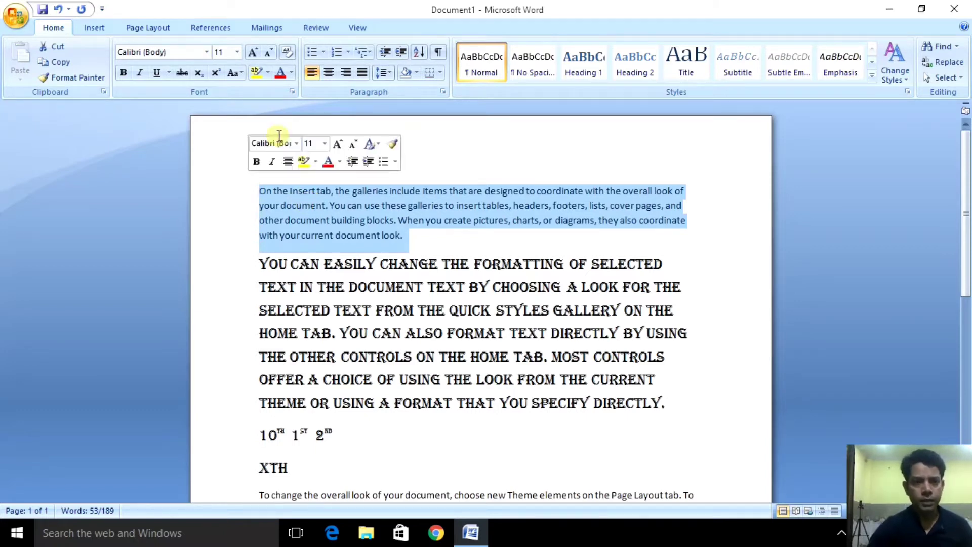
{"action": "left_click", "coordinate": [234, 73]}
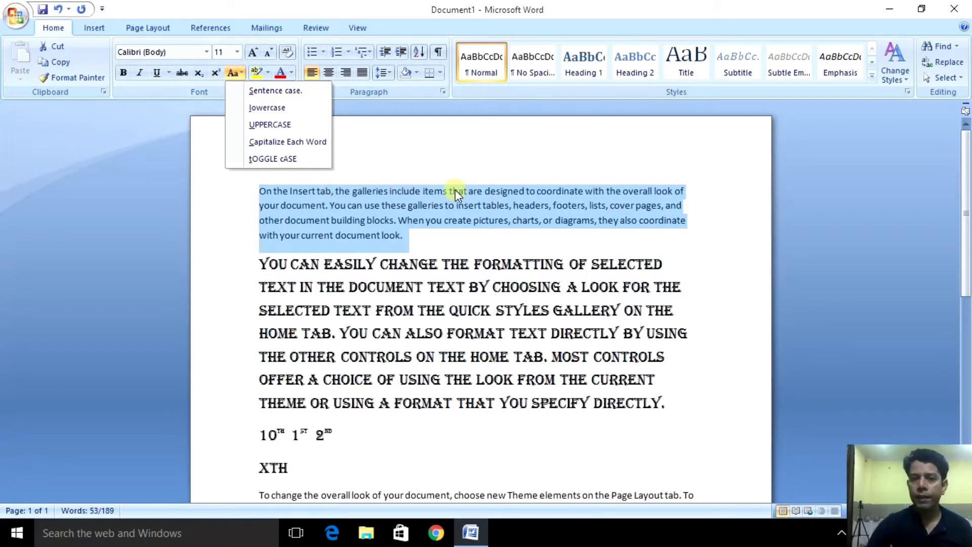
{"action": "left_click", "coordinate": [282, 126]}
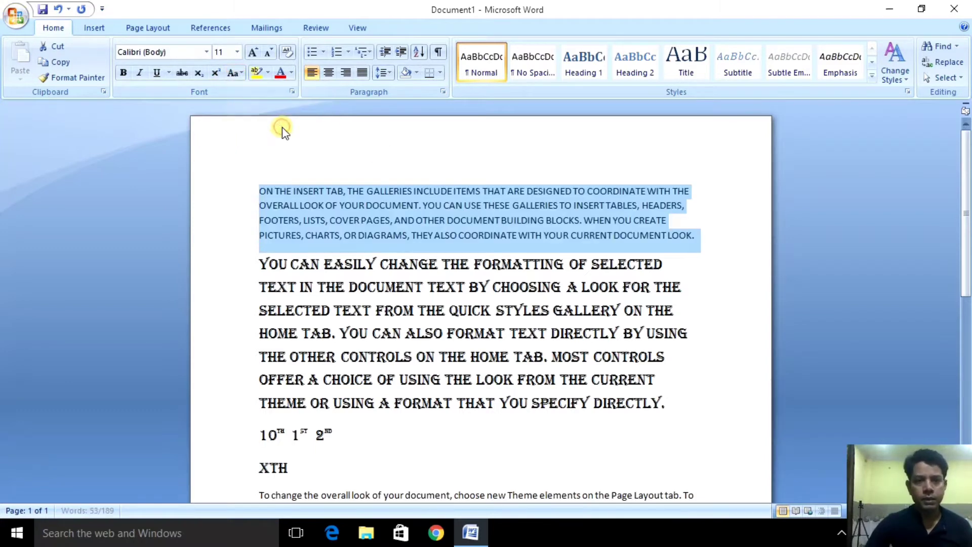
{"action": "left_click", "coordinate": [235, 76]}
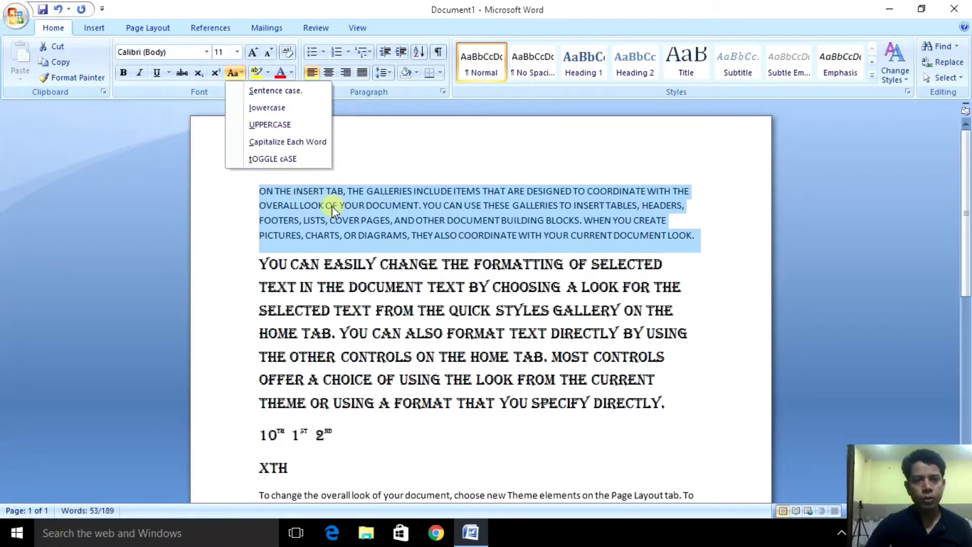
{"action": "left_click", "coordinate": [273, 107]}
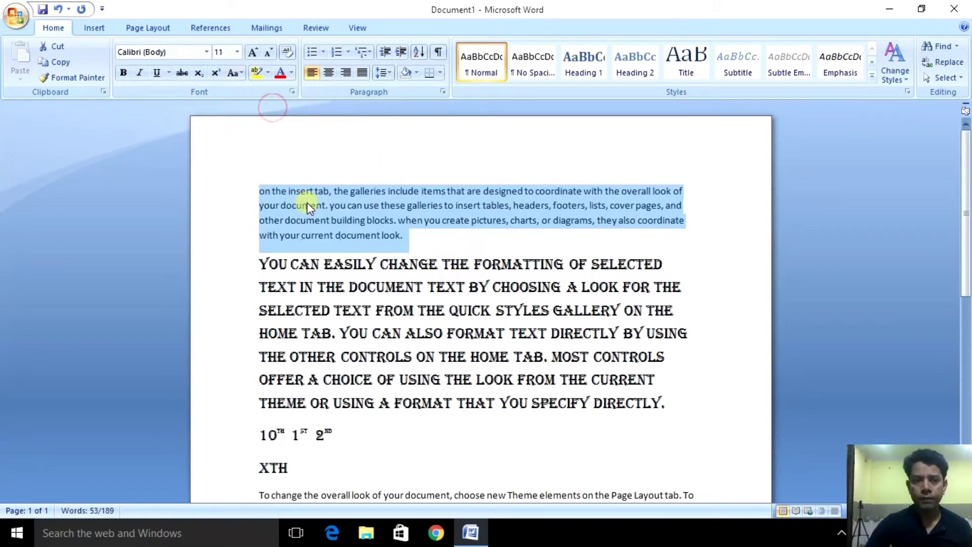
{"action": "left_click", "coordinate": [235, 73]}
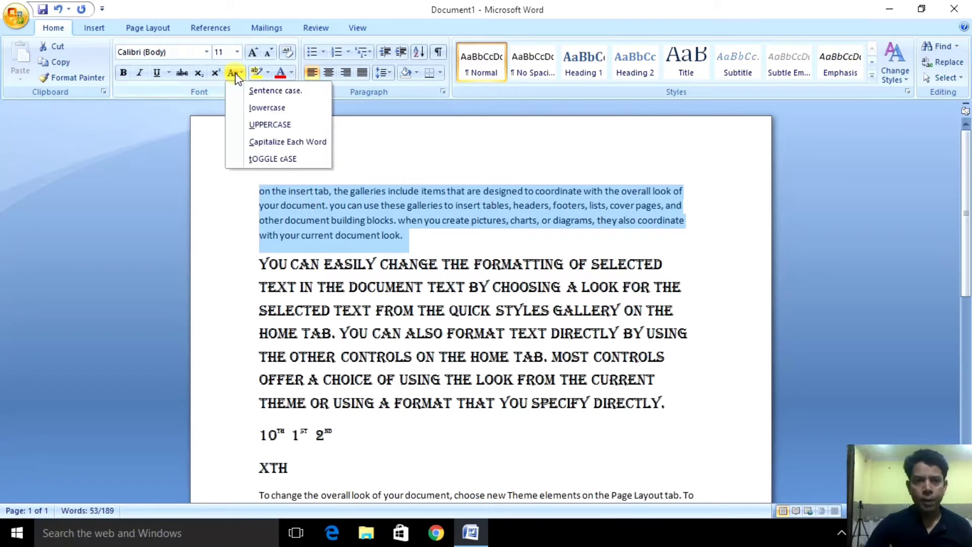
{"action": "left_click", "coordinate": [278, 95]}
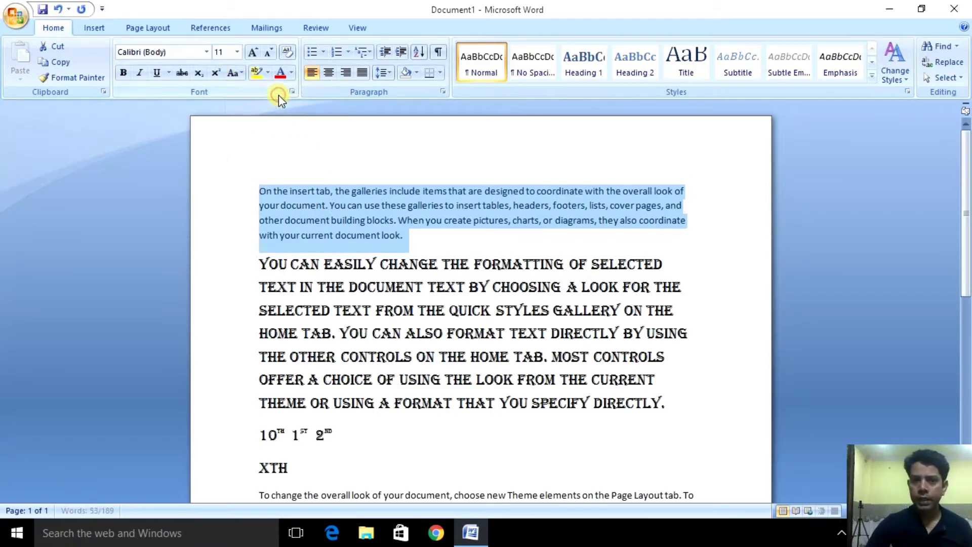
- Try Capitalize Each Word and tOGGLE cASE, then return the paragraph to Sentence case
{"action": "left_click", "coordinate": [235, 74]}
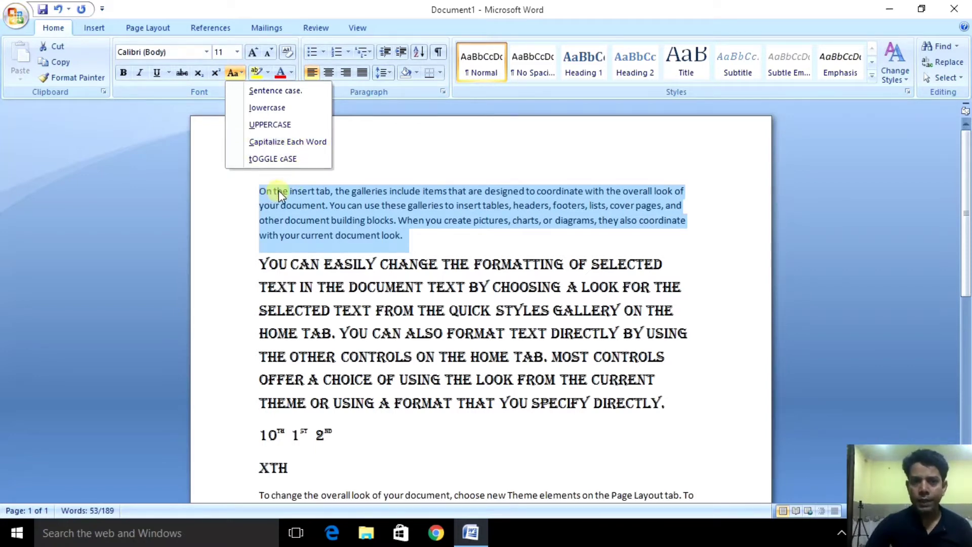
{"action": "left_click", "coordinate": [286, 145]}
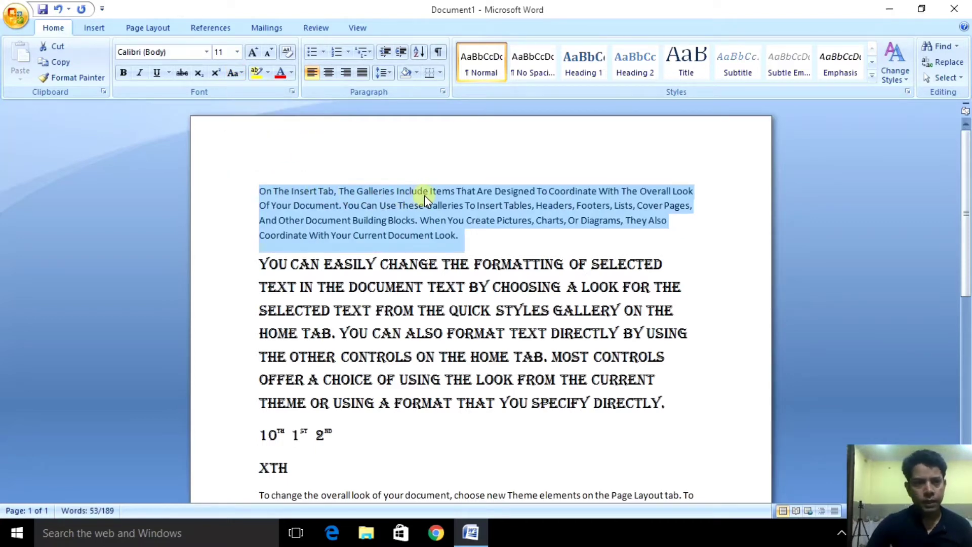
{"action": "left_click", "coordinate": [232, 74]}
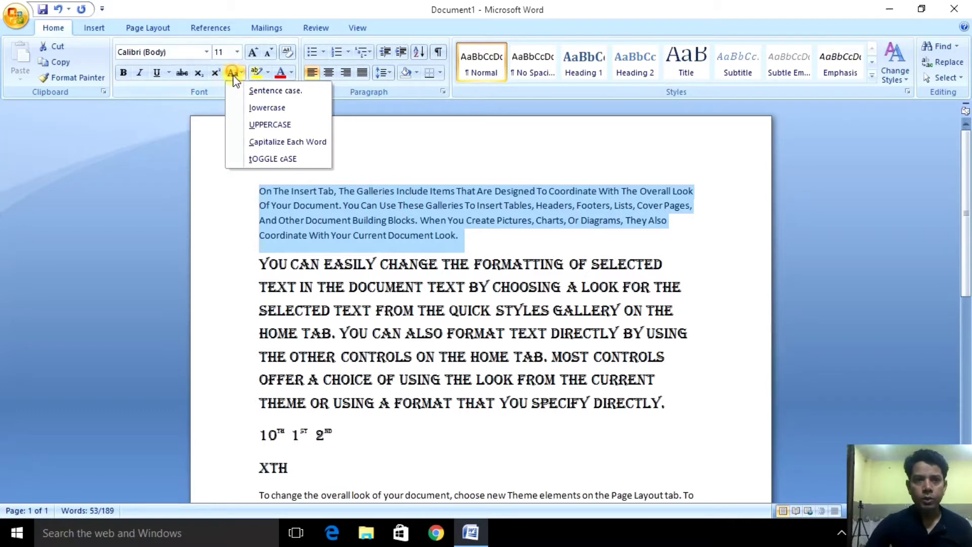
{"action": "left_click", "coordinate": [272, 160]}
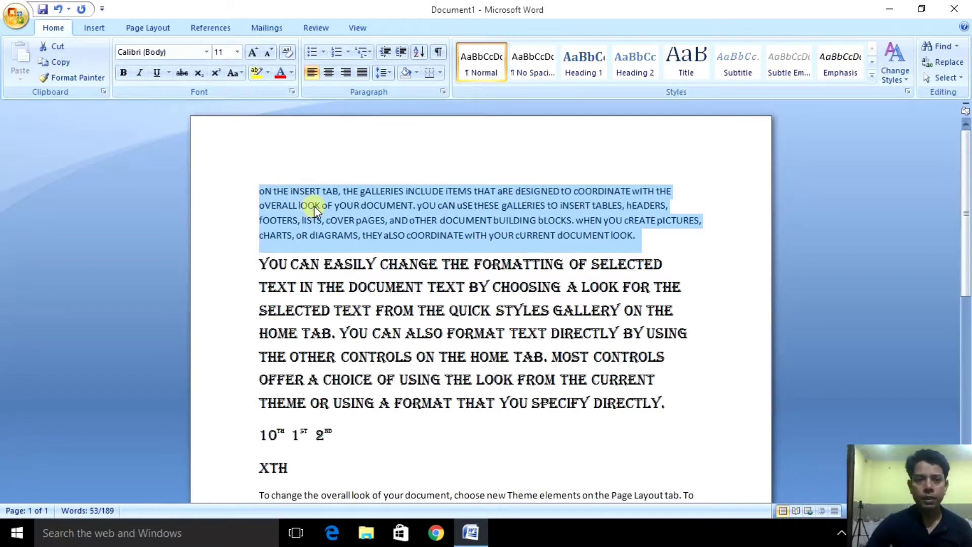
{"action": "left_click", "coordinate": [233, 73]}
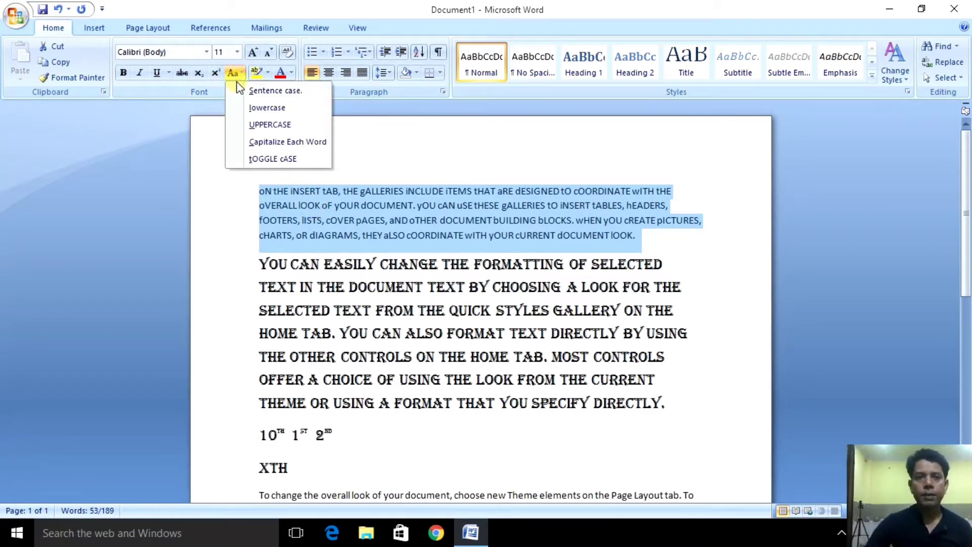
{"action": "left_click", "coordinate": [274, 91]}
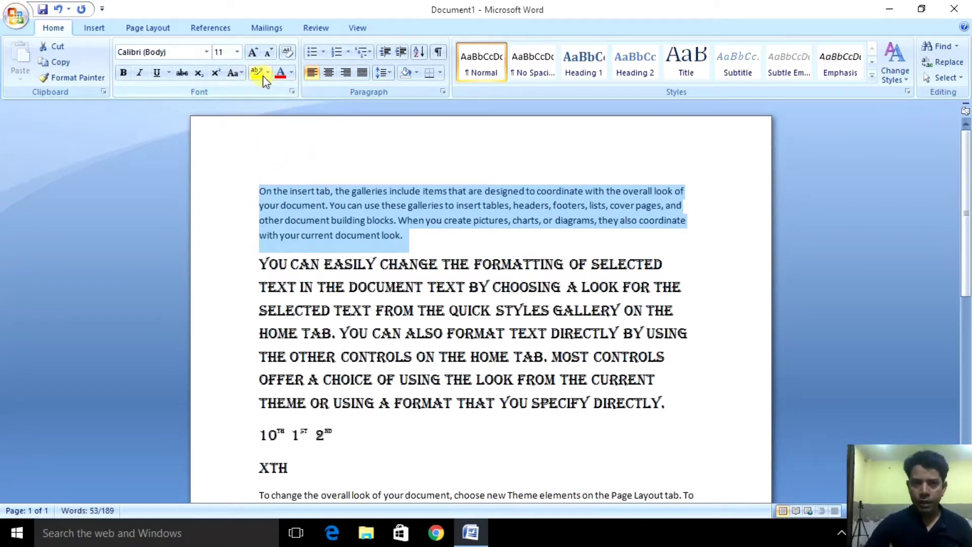
{"action": "left_click", "coordinate": [381, 206]}
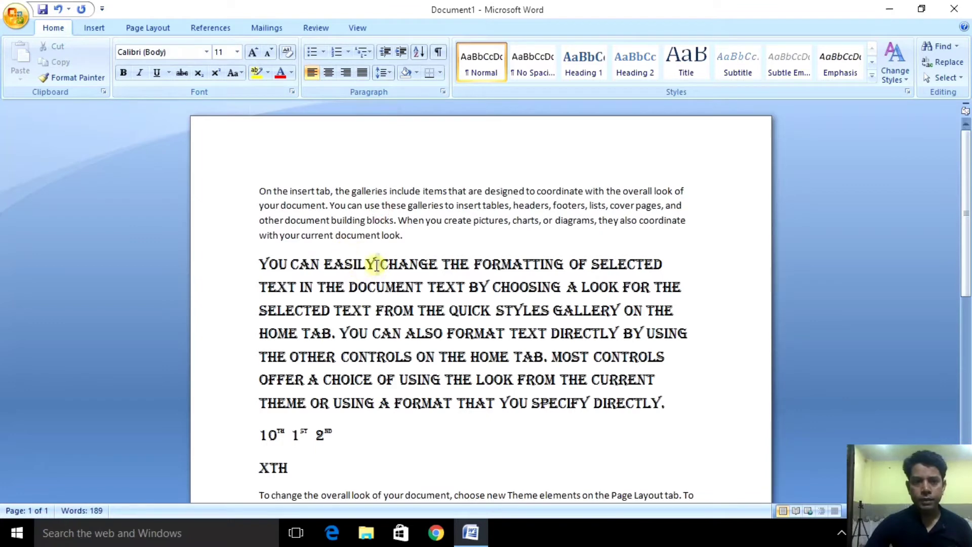
- Highlight 'YOU CAN EASILY' in green
{"action": "left_click_drag", "start_coordinate": [380, 264], "coordinate": [273, 268]}
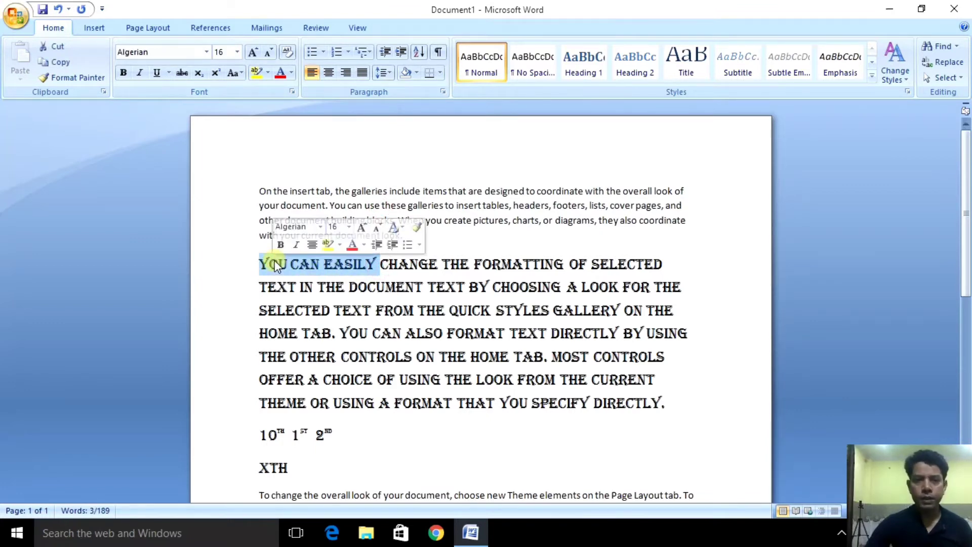
{"action": "left_click", "coordinate": [269, 73]}
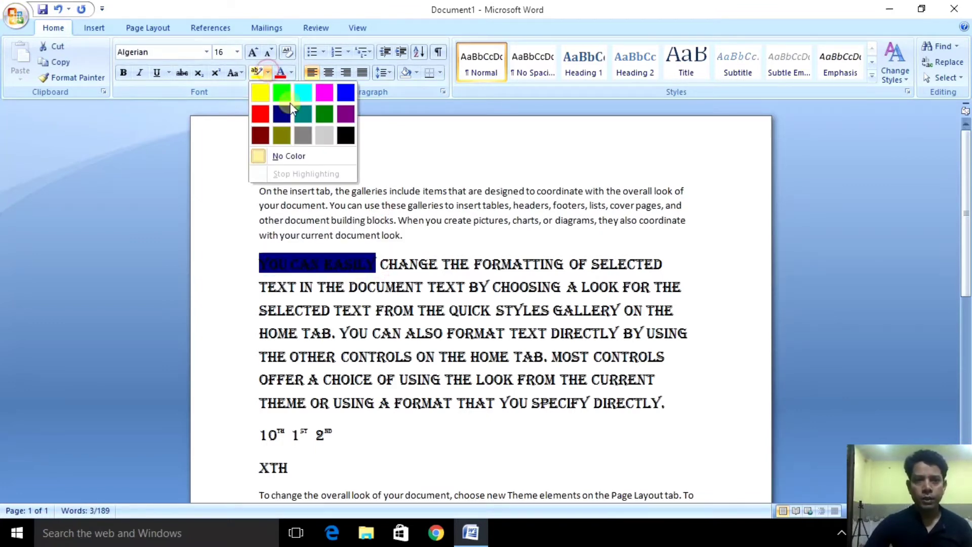
{"action": "left_click", "coordinate": [277, 94]}
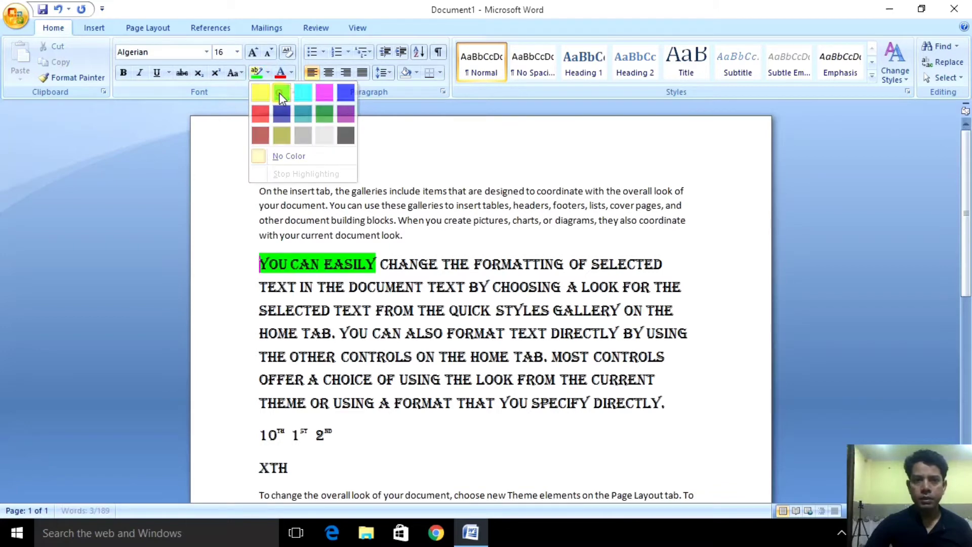
{"action": "key", "text": "Left"}
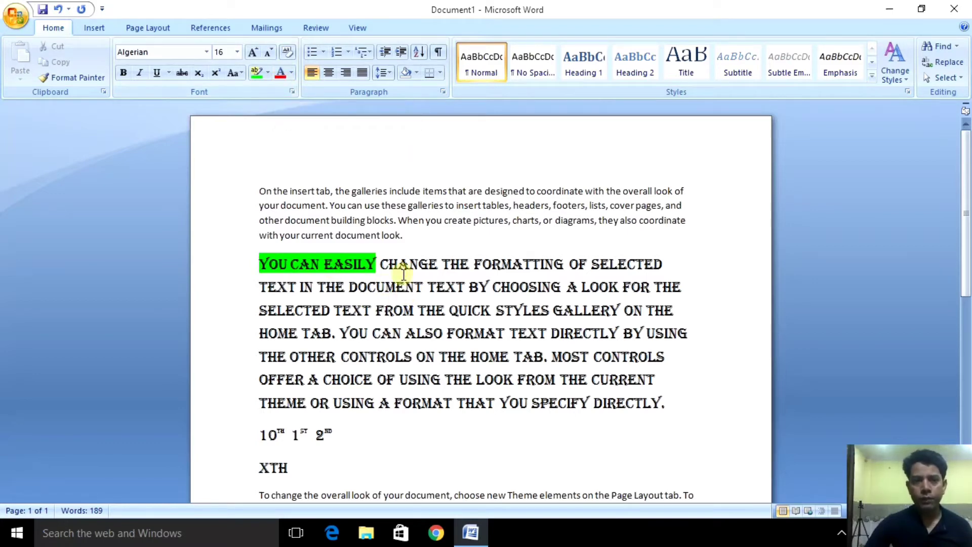
- Colour 'CHANGE THE FORMATTING OF SELECTED' red
{"action": "left_click_drag", "start_coordinate": [381, 264], "coordinate": [637, 272]}
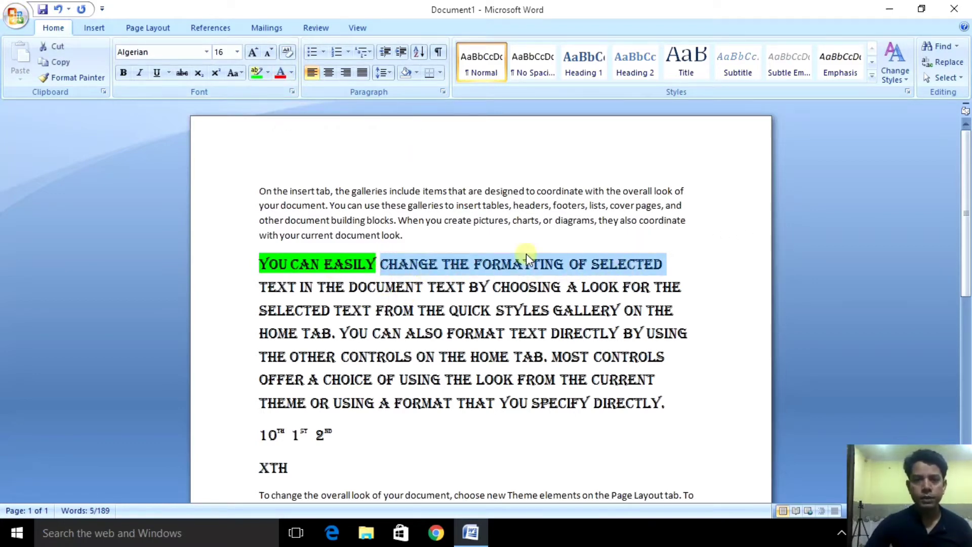
{"action": "left_click", "coordinate": [292, 73]}
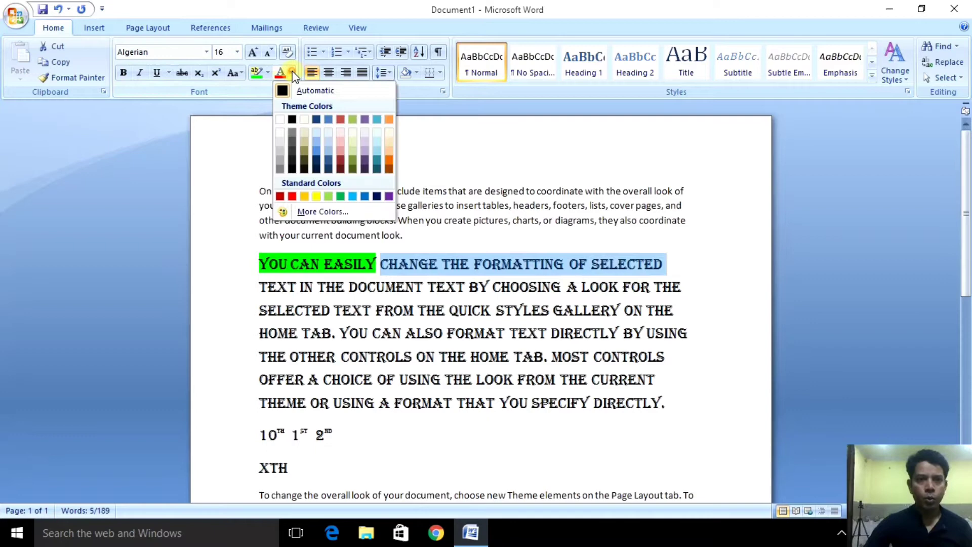
{"action": "left_click", "coordinate": [293, 195]}
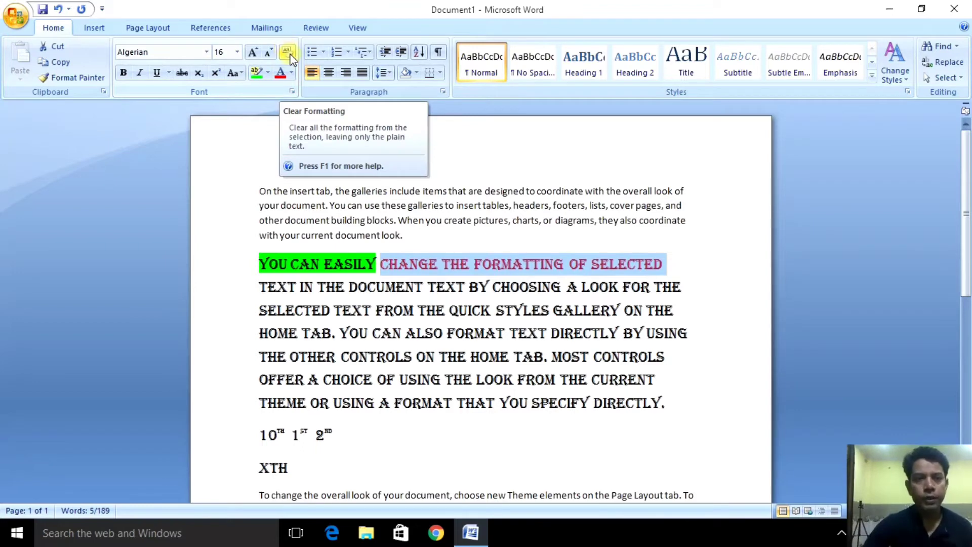
- Clear the formatting of the red phrase and the later sentences of the Algerian paragraph
{"action": "left_click_drag", "start_coordinate": [384, 310], "coordinate": [393, 310]}
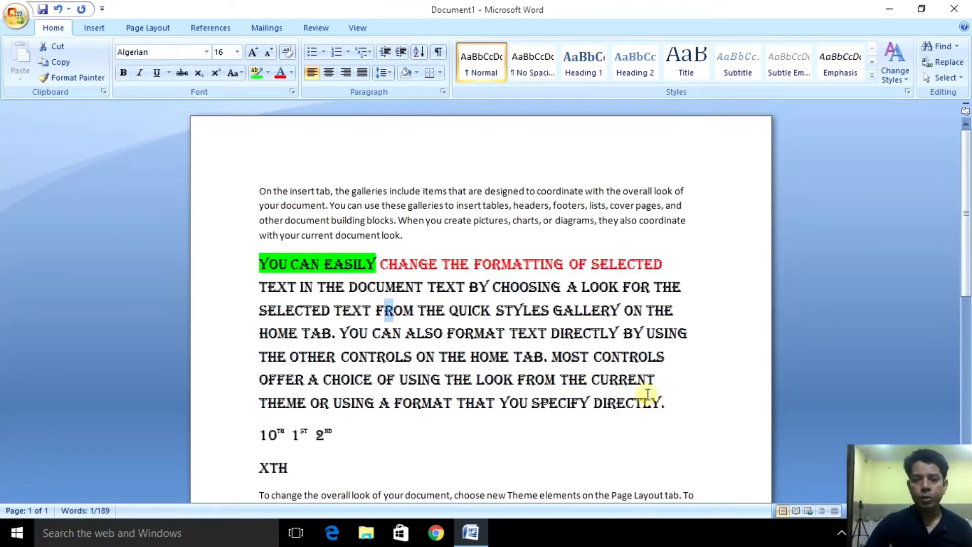
{"action": "left_click_drag", "start_coordinate": [380, 263], "coordinate": [619, 273]}
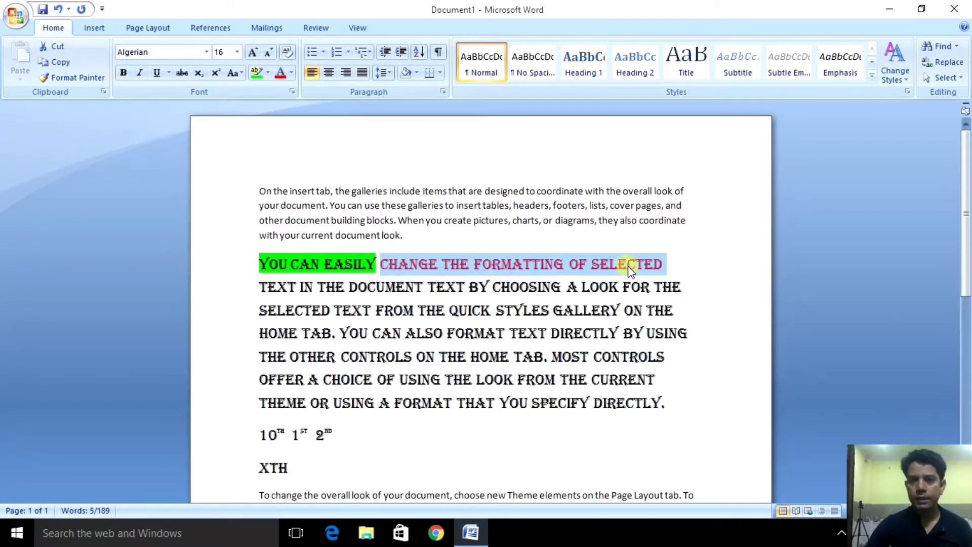
{"action": "left_click", "coordinate": [287, 52]}
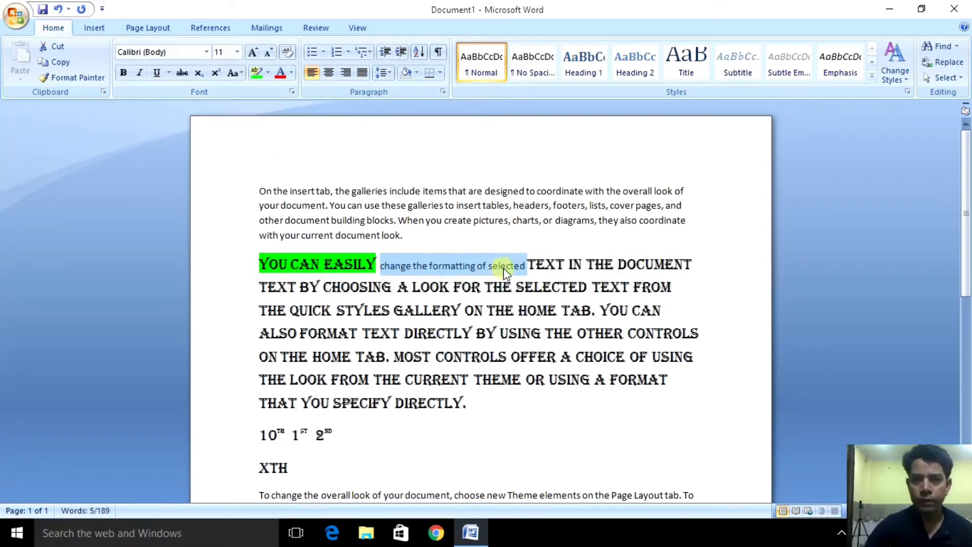
{"action": "mouse_move", "coordinate": [474, 408]}
{"action": "left_mouse_down"}
{"action": "mouse_move", "coordinate": [382, 380]}
{"action": "mouse_move", "coordinate": [261, 310]}
{"action": "left_mouse_up"}
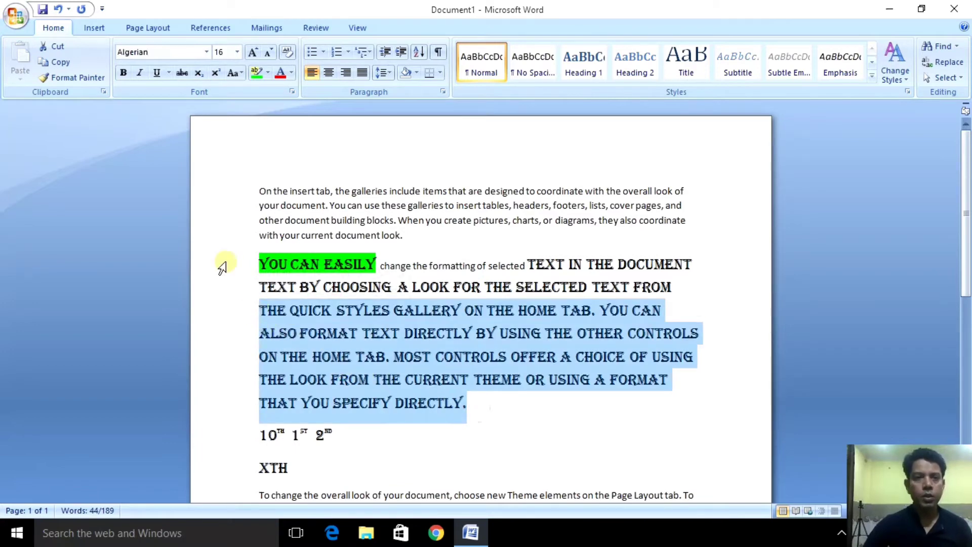
{"action": "left_click", "coordinate": [285, 51]}
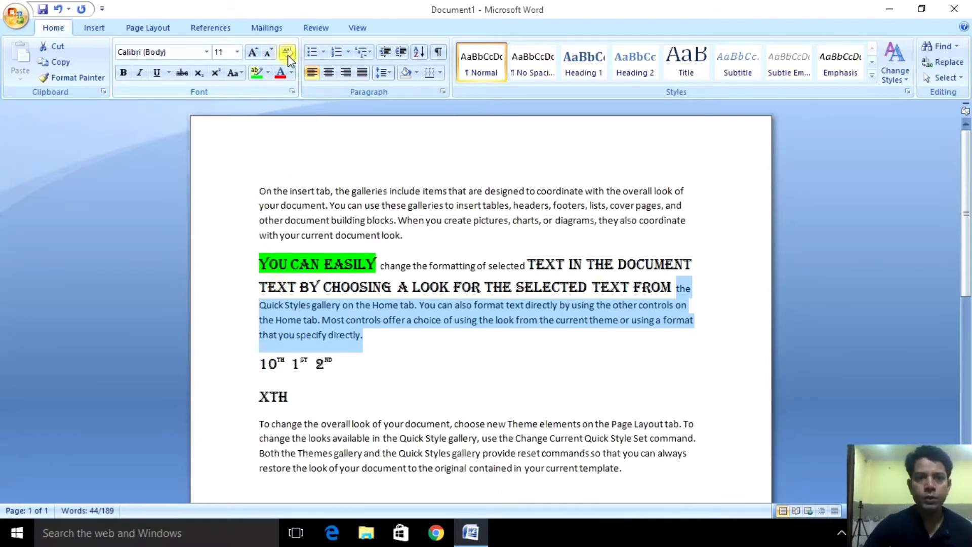
{"action": "left_click", "coordinate": [257, 264]}
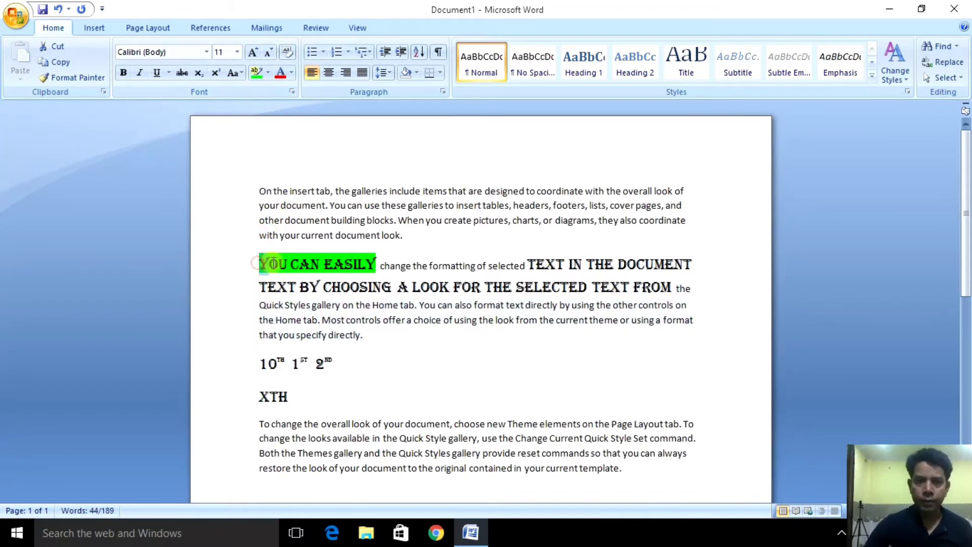
- Clear 'YOU CAN EASILY' formatting and remove its green highlight with No Color
{"action": "left_click_drag", "start_coordinate": [272, 264], "coordinate": [374, 264]}
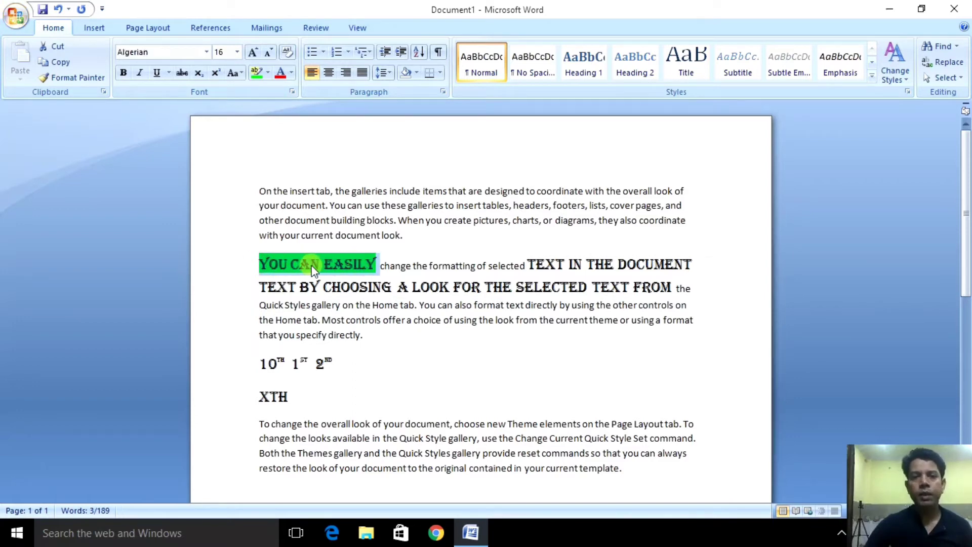
{"action": "left_click", "coordinate": [288, 52]}
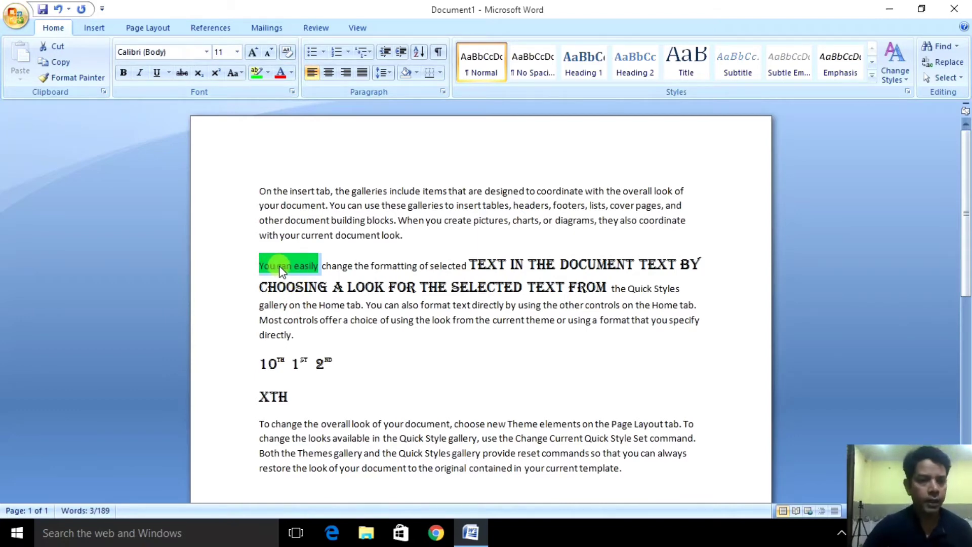
{"action": "left_click", "coordinate": [266, 73]}
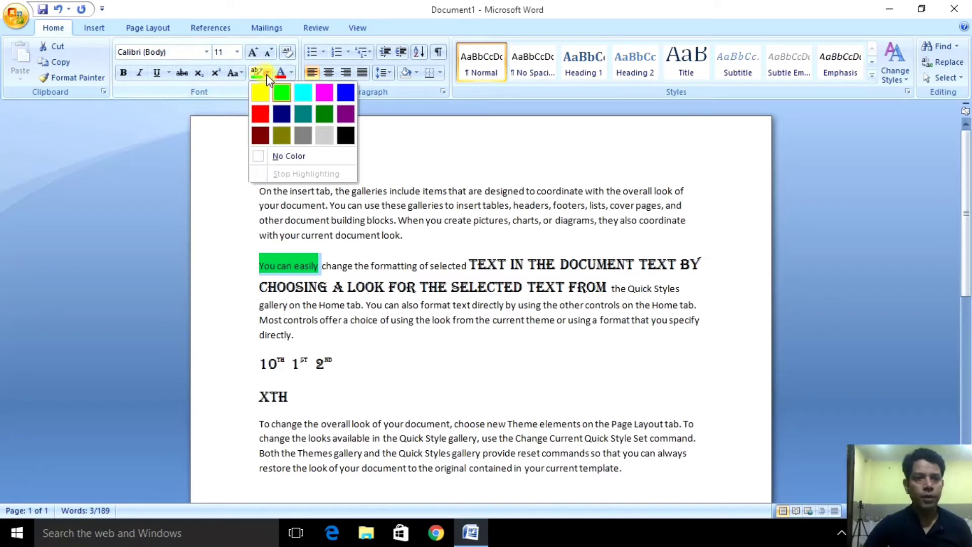
{"action": "left_click", "coordinate": [260, 156]}
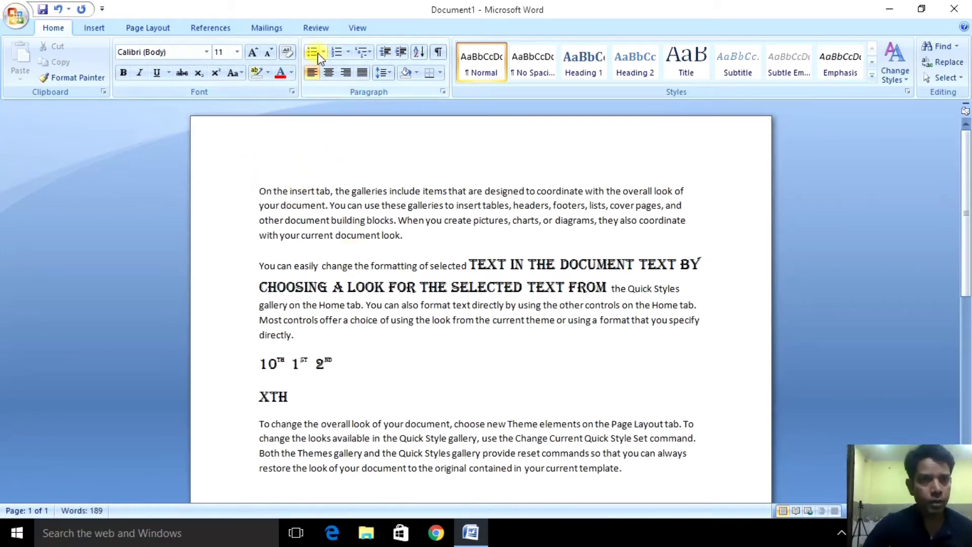
{"action": "left_click", "coordinate": [321, 266]}
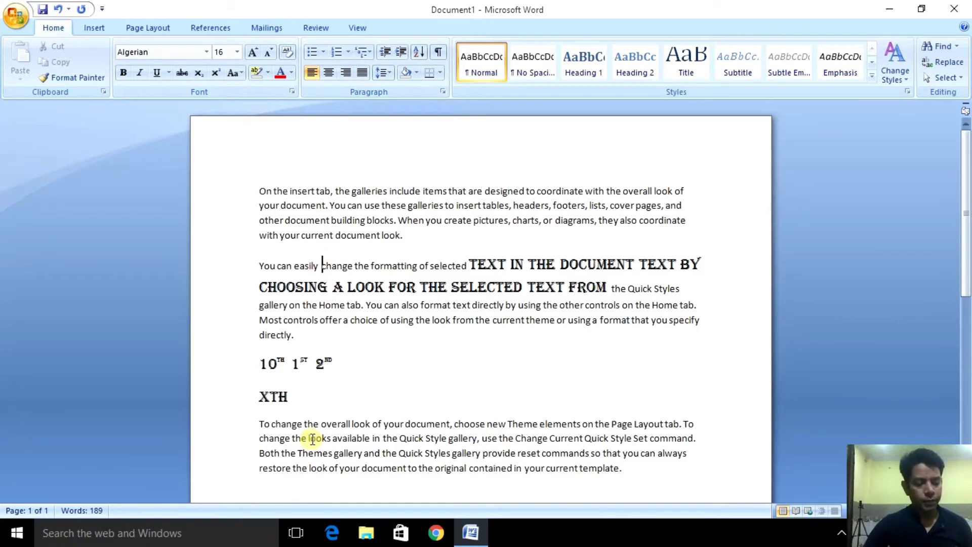
{"action": "key", "text": "ctrl+a"}
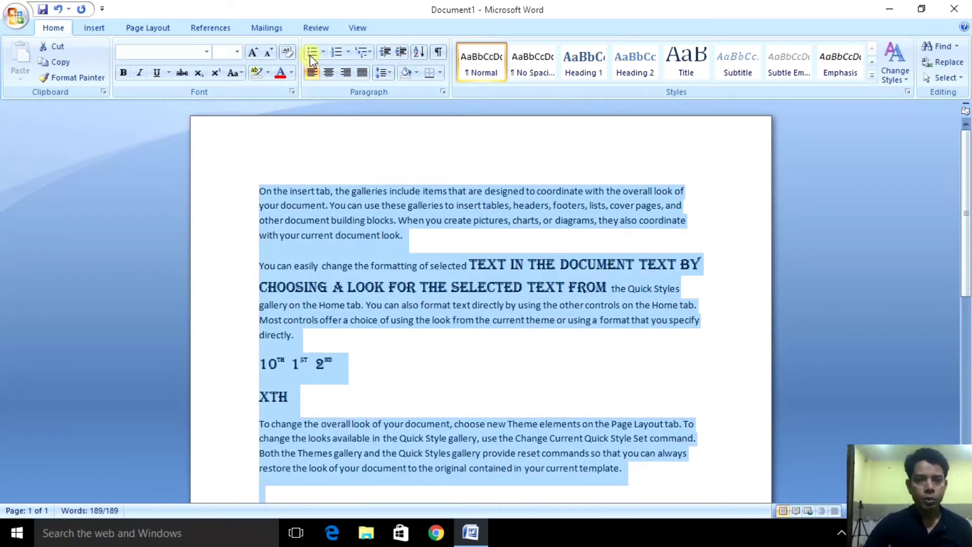
{"action": "left_click", "coordinate": [323, 52]}
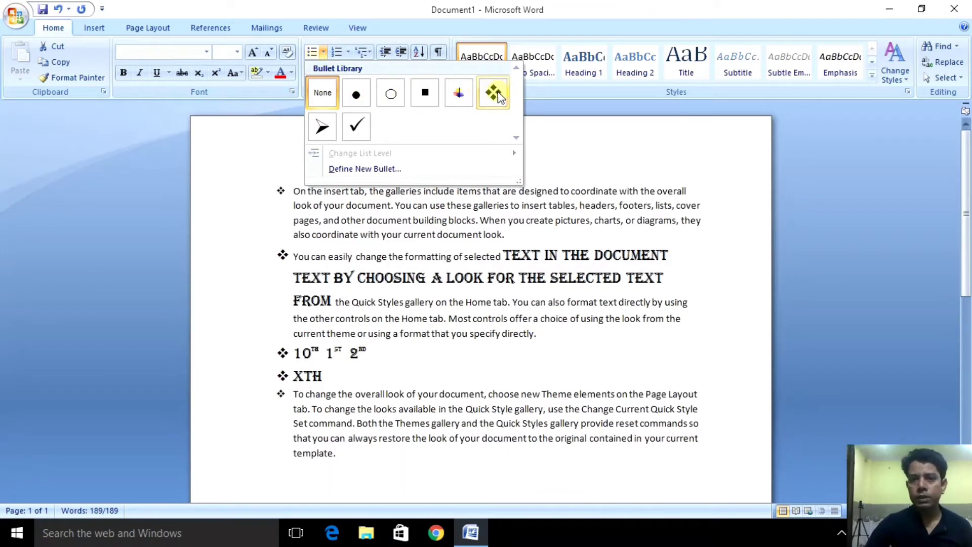
{"action": "left_click", "coordinate": [321, 131]}
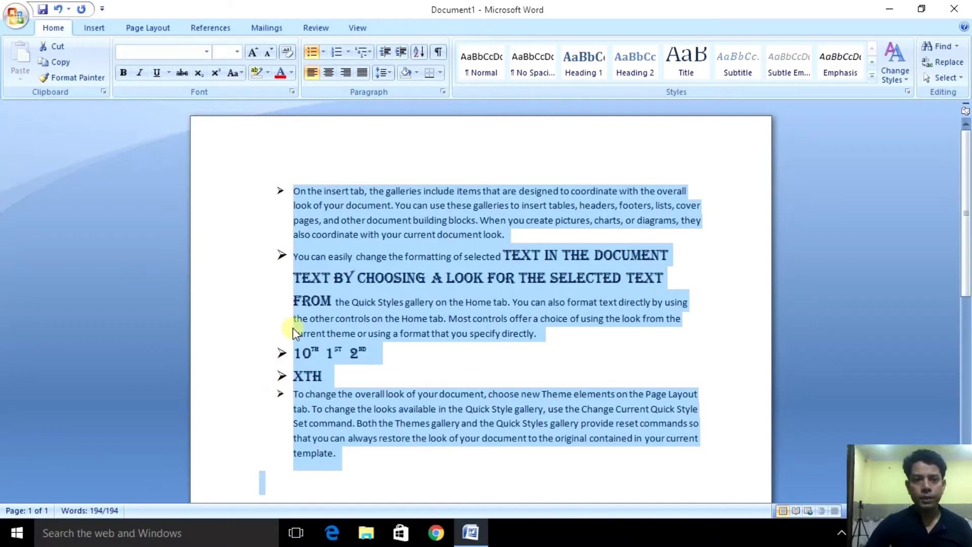
{"action": "left_click", "coordinate": [324, 51]}
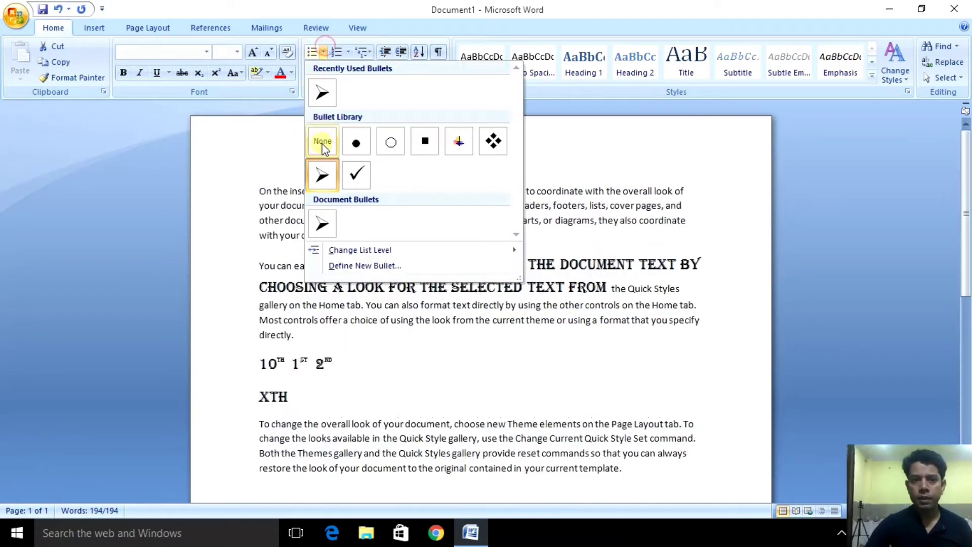
{"action": "left_click", "coordinate": [322, 143]}
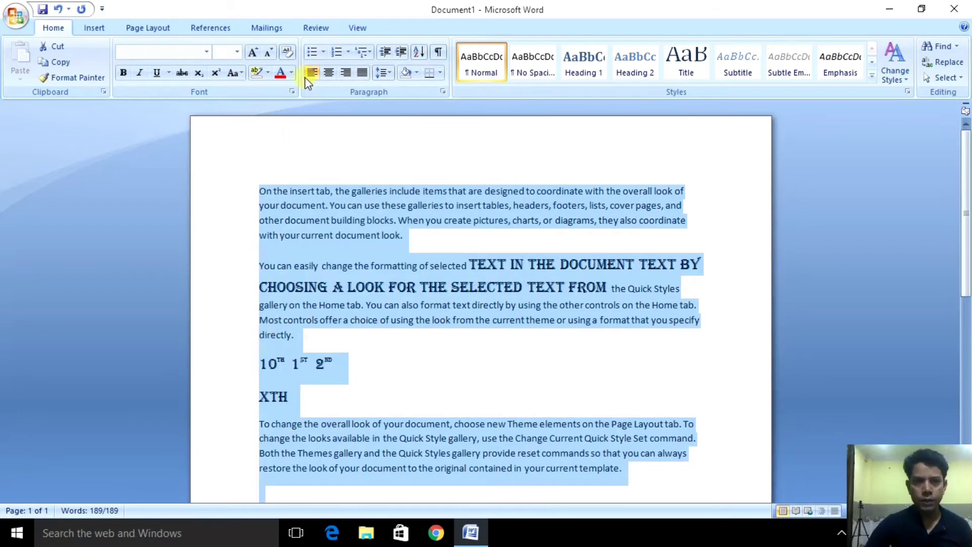
{"action": "left_click", "coordinate": [347, 53]}
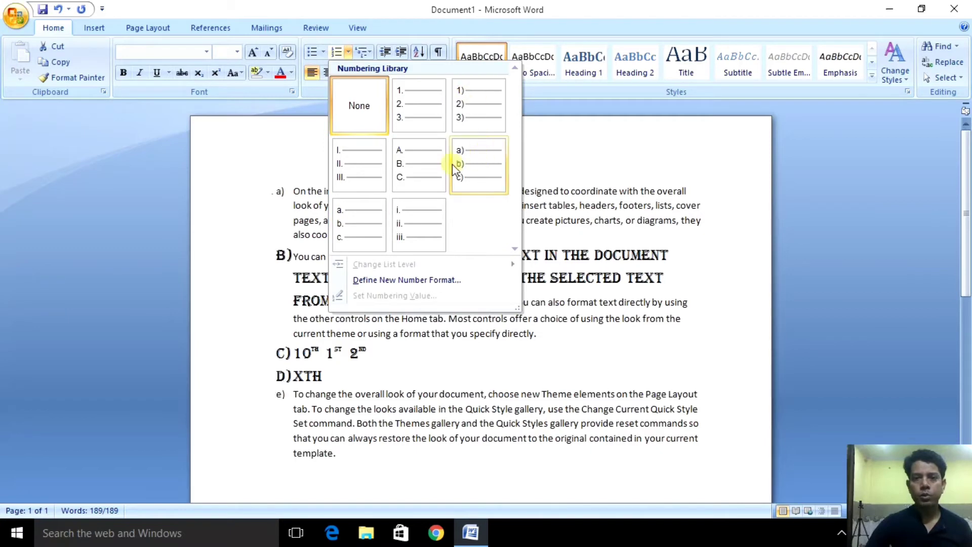
{"action": "left_click", "coordinate": [420, 105]}
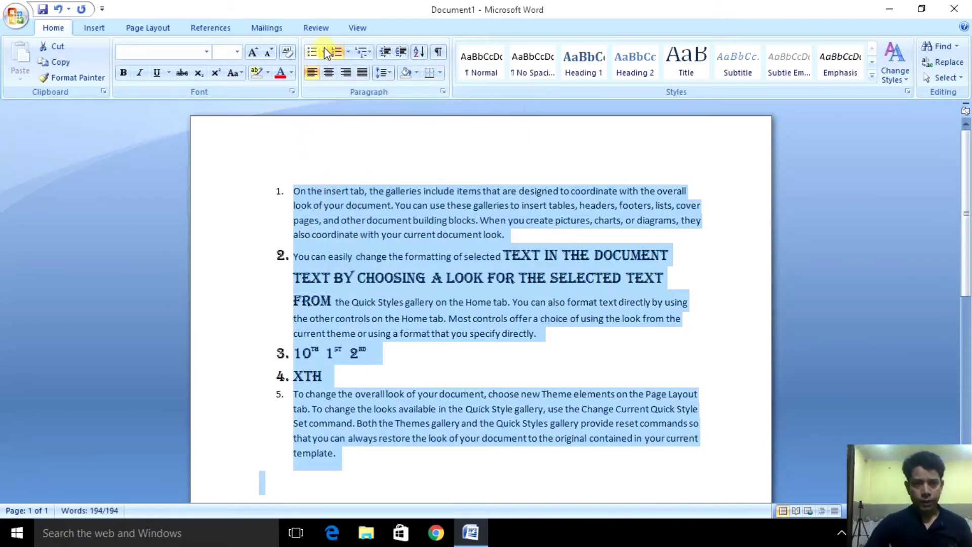
{"action": "left_click", "coordinate": [348, 51]}
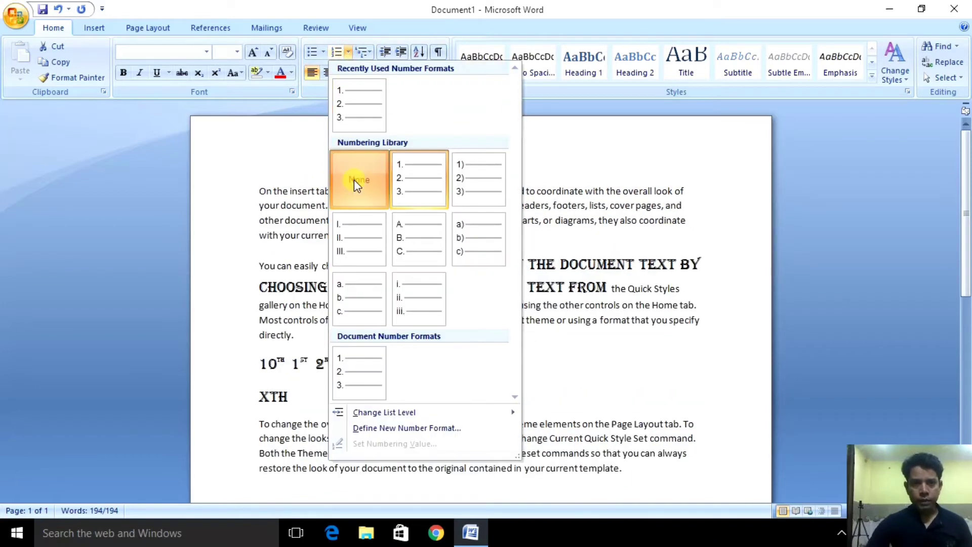
{"action": "left_click", "coordinate": [354, 180]}
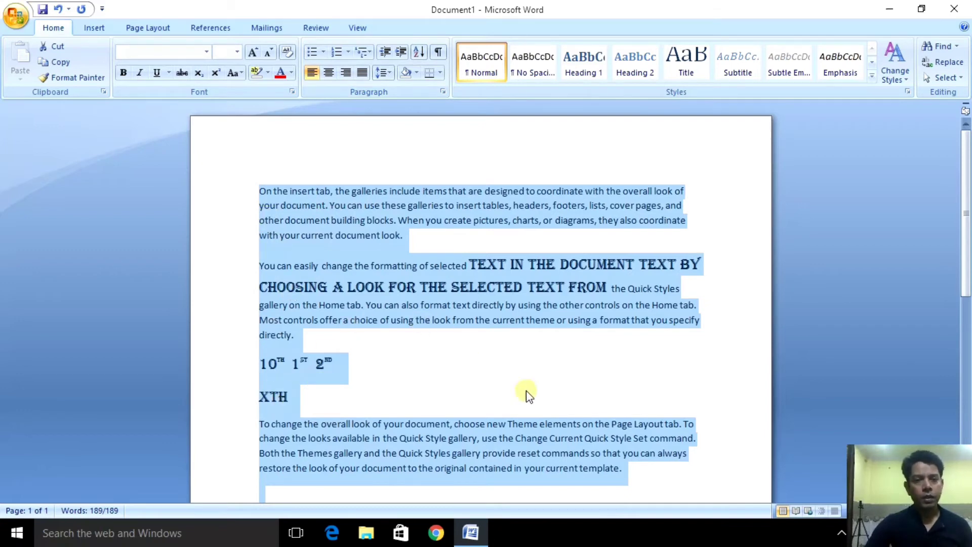
{"action": "left_click", "coordinate": [522, 357]}
{"action": "scroll", "coordinate": [516, 354], "scroll_direction": "down", "scroll_amount": 2}
- Try right, left and centre alignment on the whole document, then justify all text
{"action": "left_click", "coordinate": [644, 408]}
{"action": "type", "text": "Computer is an"}
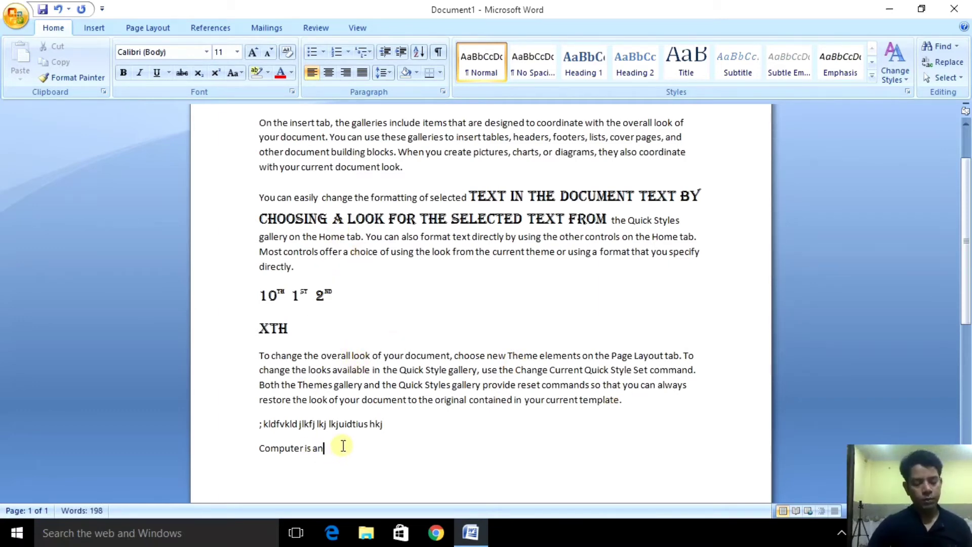
{"action": "key", "text": "ctrl+a"}
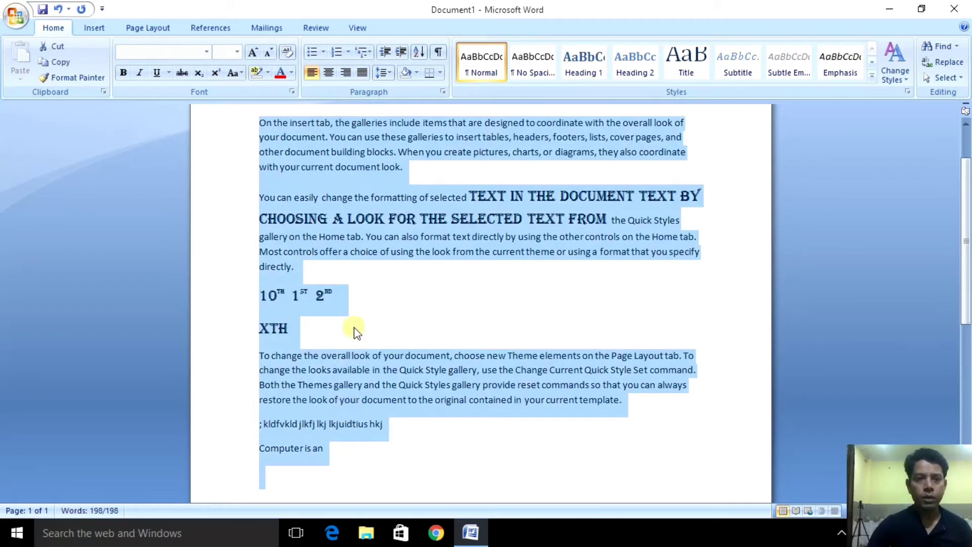
{"action": "left_click", "coordinate": [346, 73]}
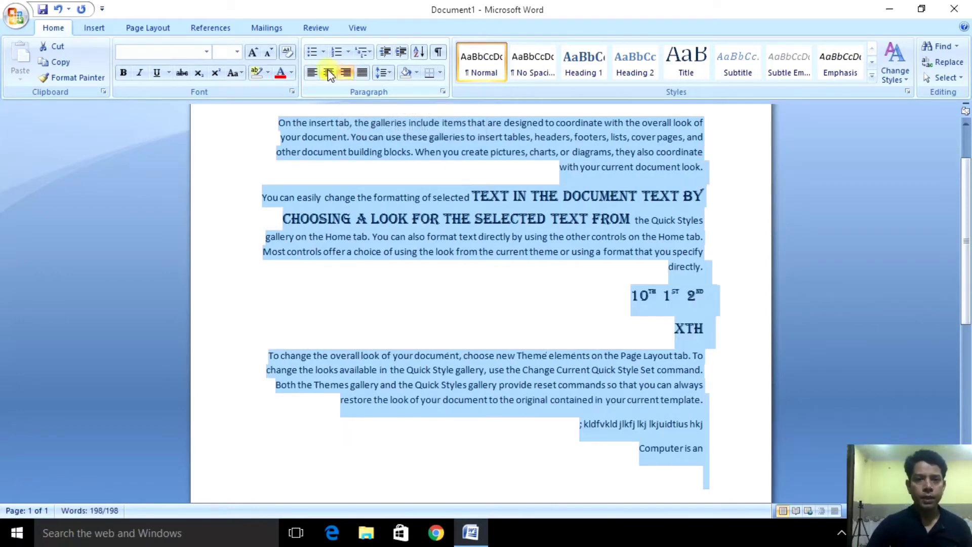
{"action": "left_click", "coordinate": [312, 73]}
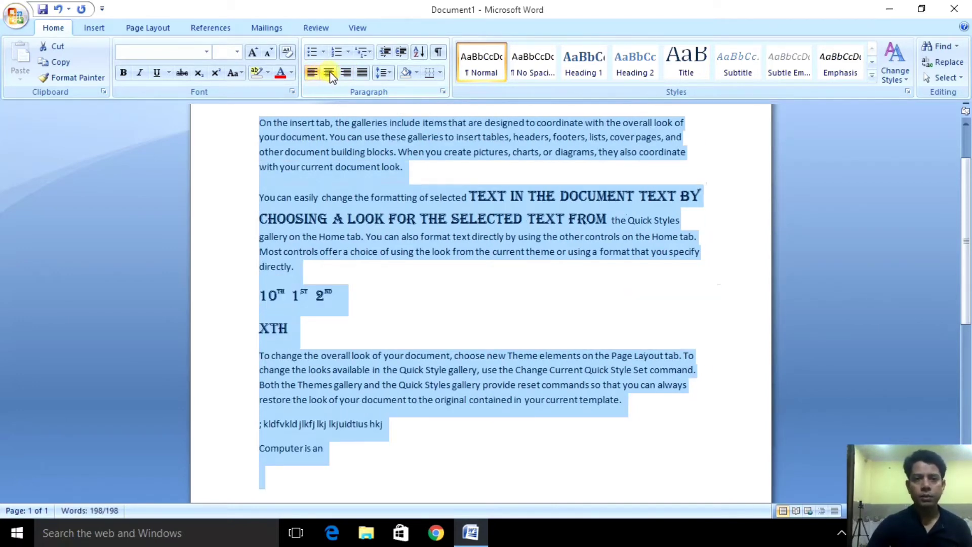
{"action": "left_click", "coordinate": [329, 74]}
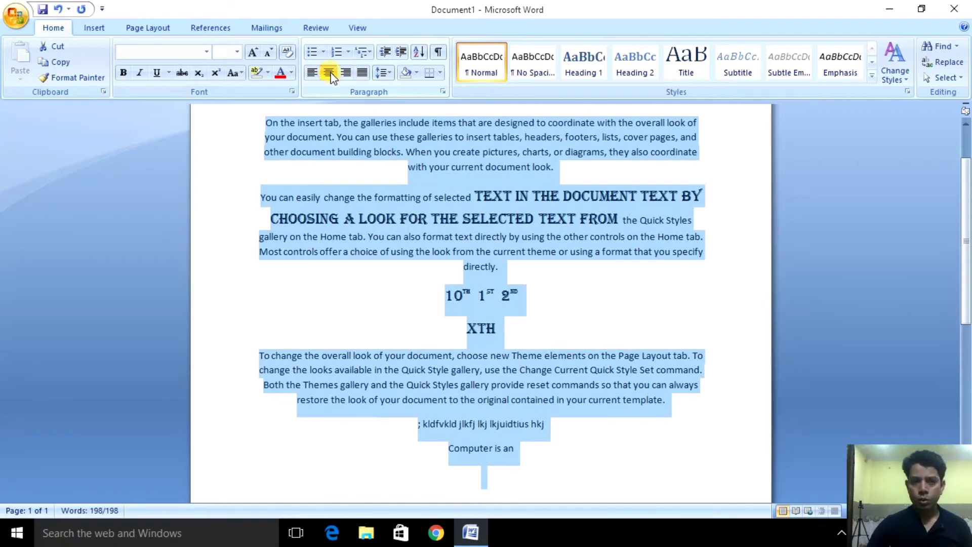
{"action": "left_click", "coordinate": [312, 72]}
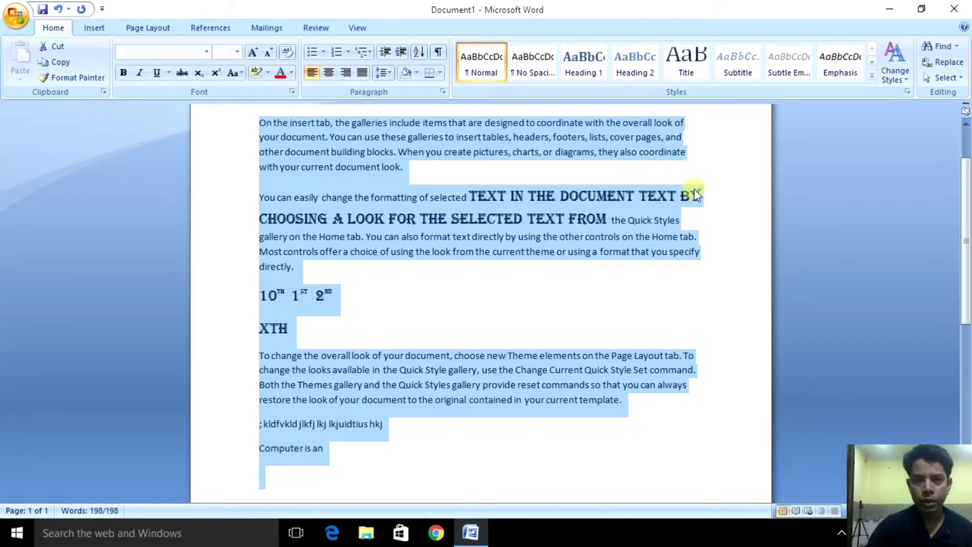
{"action": "left_click", "coordinate": [362, 73]}
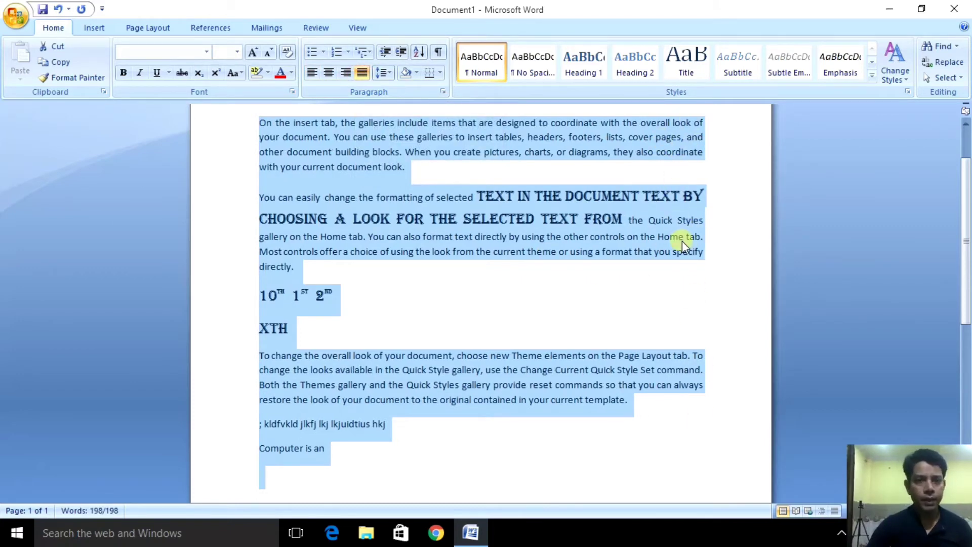
{"action": "left_click", "coordinate": [351, 159]}
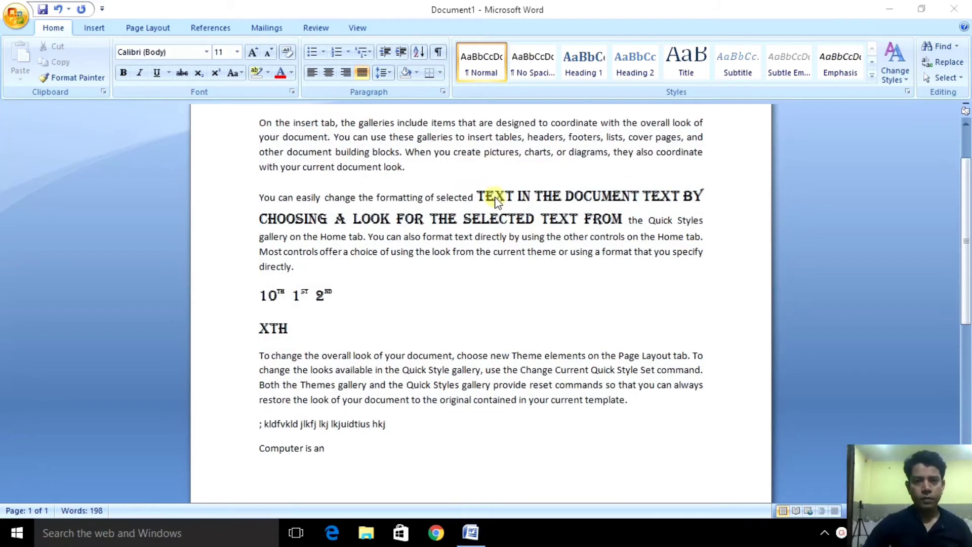
- Try 2.0 and 3.0 line spacing on the first paragraph, then restore 1.15
{"action": "left_click", "coordinate": [410, 167]}
{"action": "left_click_drag", "start_coordinate": [412, 167], "coordinate": [259, 123]}
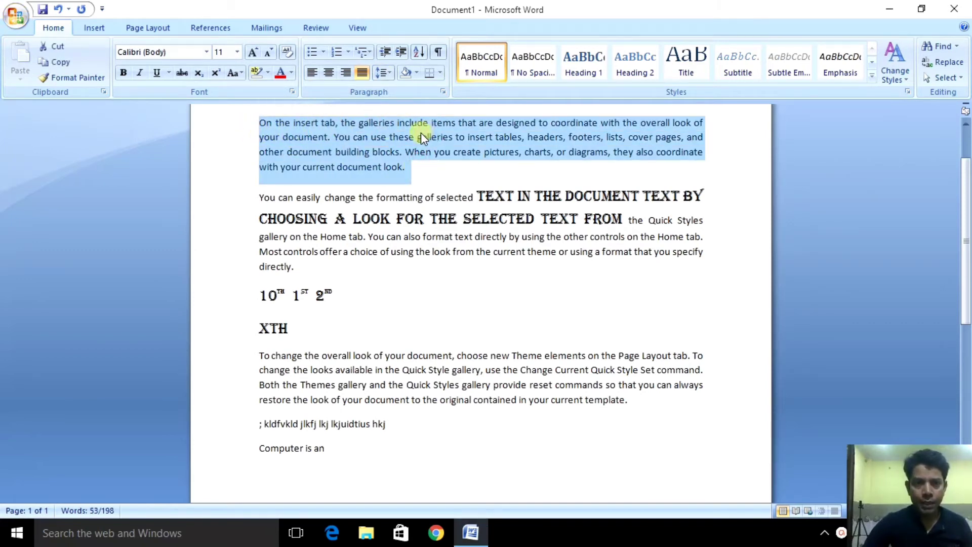
{"action": "left_click", "coordinate": [387, 74]}
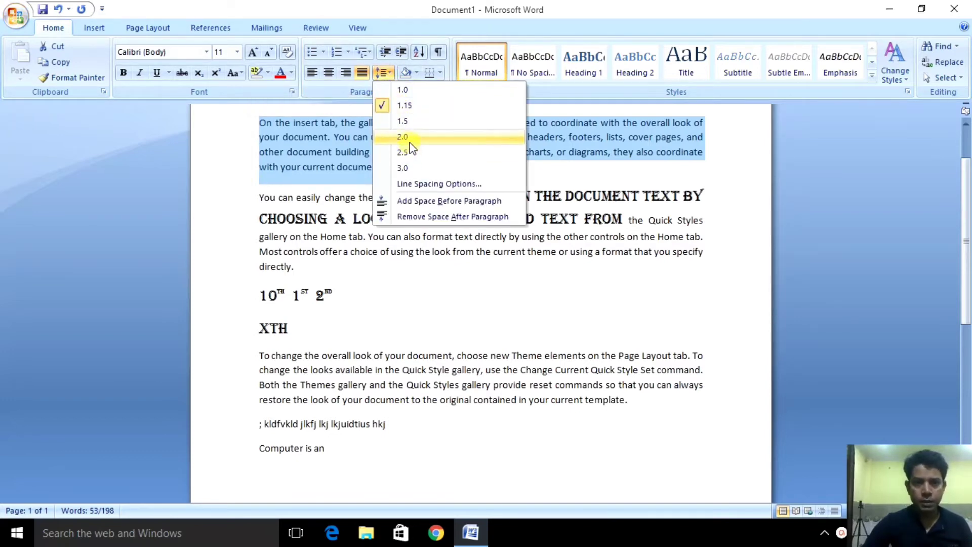
{"action": "left_click", "coordinate": [403, 137]}
{"action": "left_click", "coordinate": [388, 75]}
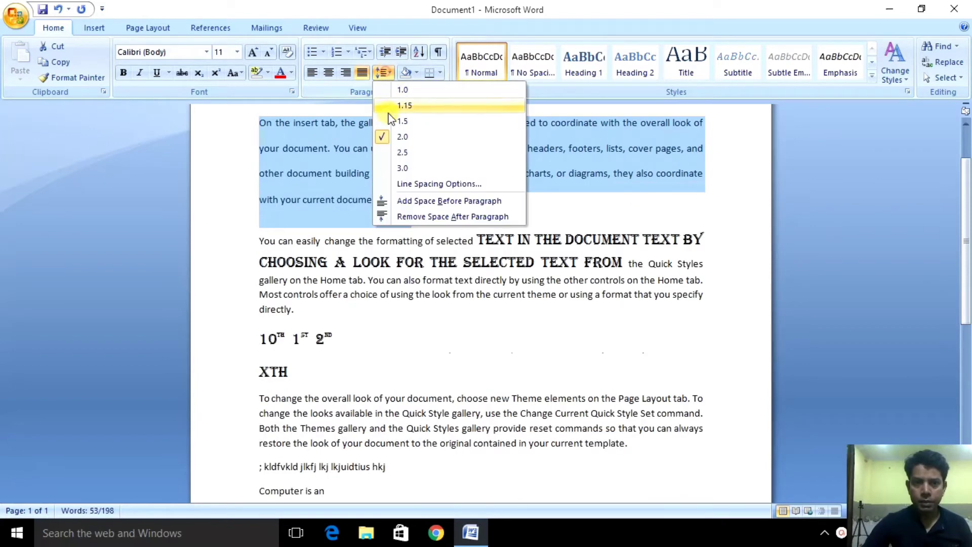
{"action": "left_click", "coordinate": [403, 165]}
{"action": "left_click", "coordinate": [381, 76]}
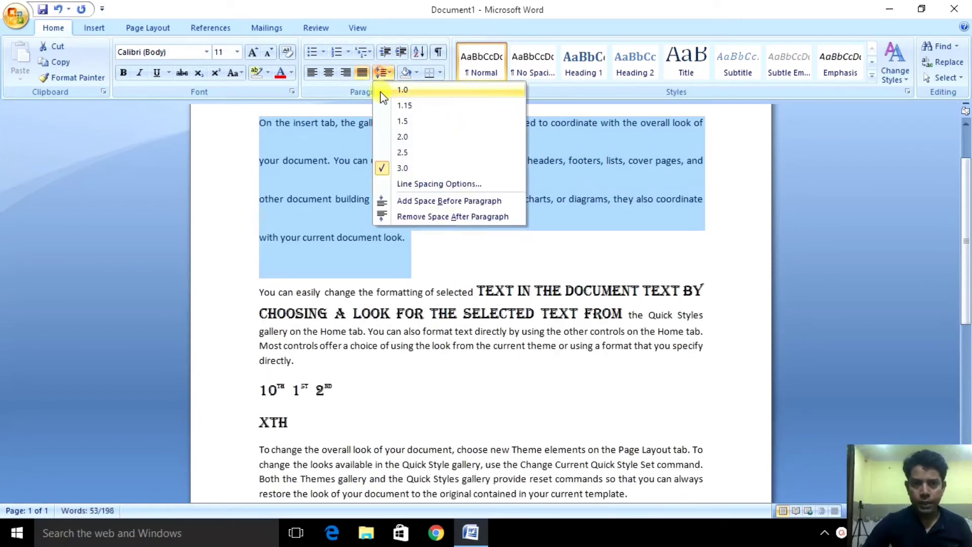
{"action": "left_click", "coordinate": [408, 108]}
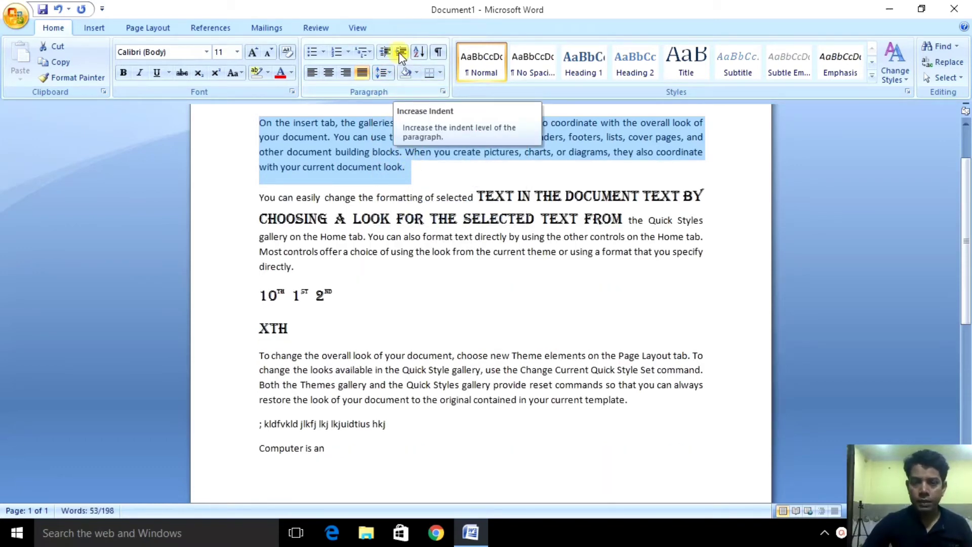
{"action": "left_click", "coordinate": [408, 172]}
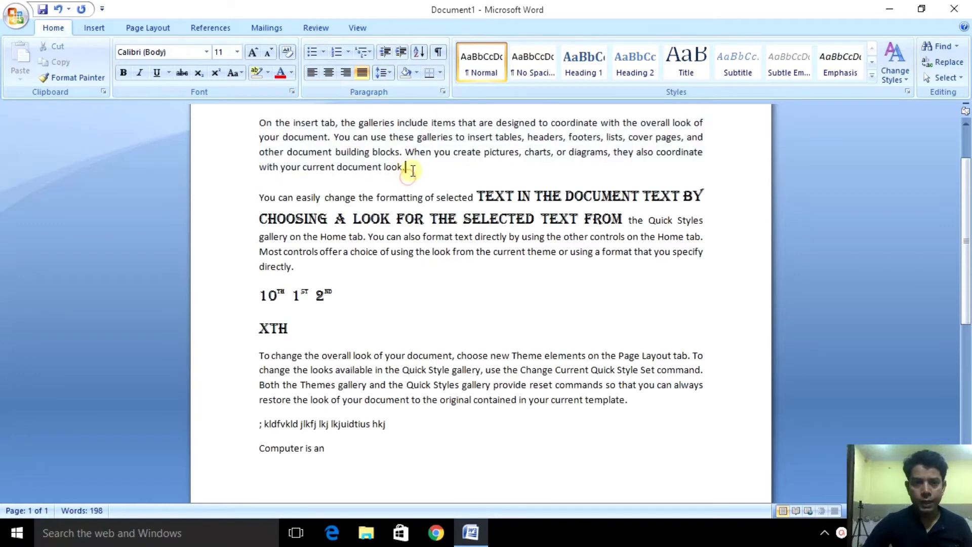
- Indent the first paragraph three steps, then decrease it back to the left margin
{"action": "left_click_drag", "start_coordinate": [408, 170], "coordinate": [272, 130]}
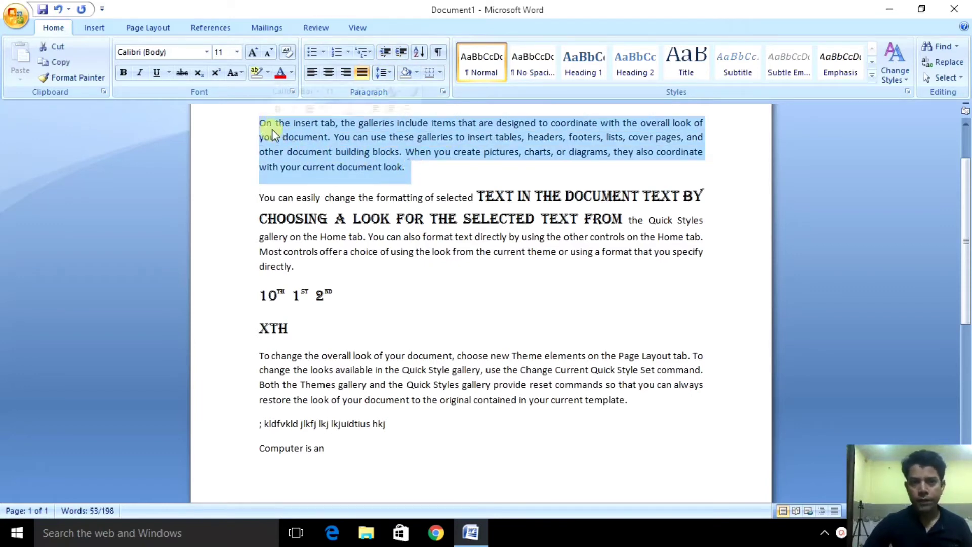
{"action": "left_click", "coordinate": [402, 51]}
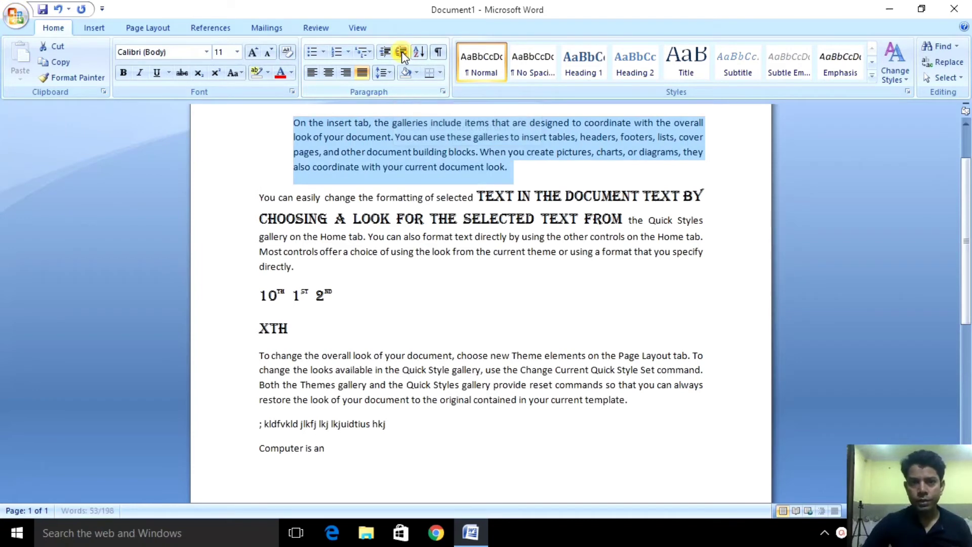
{"action": "left_click", "coordinate": [402, 50]}
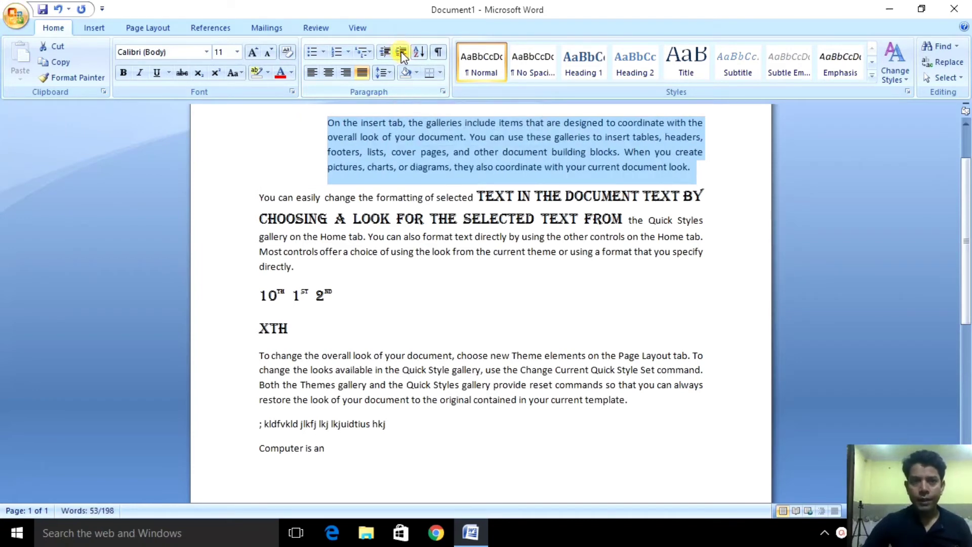
{"action": "left_click", "coordinate": [401, 52]}
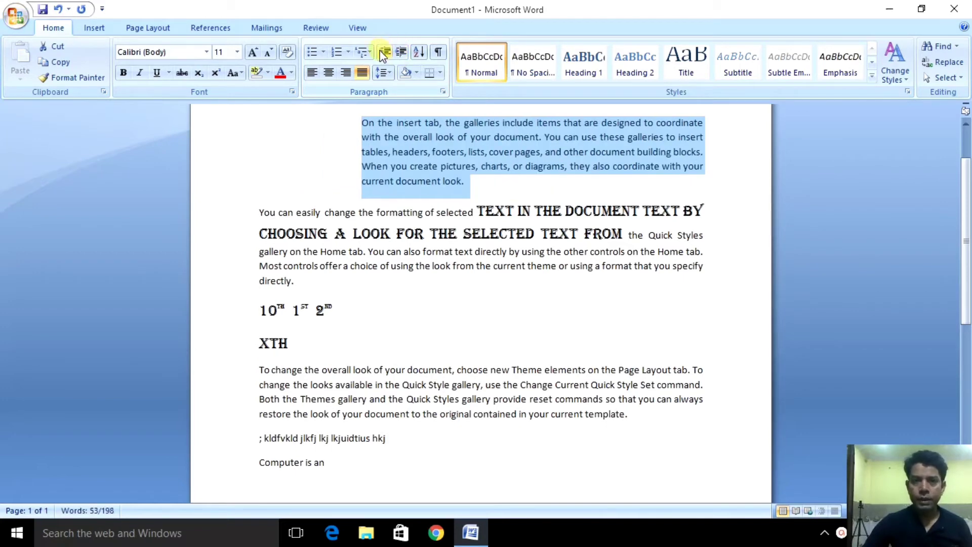
{"action": "left_click", "coordinate": [383, 53]}
{"action": "left_click", "coordinate": [384, 52]}
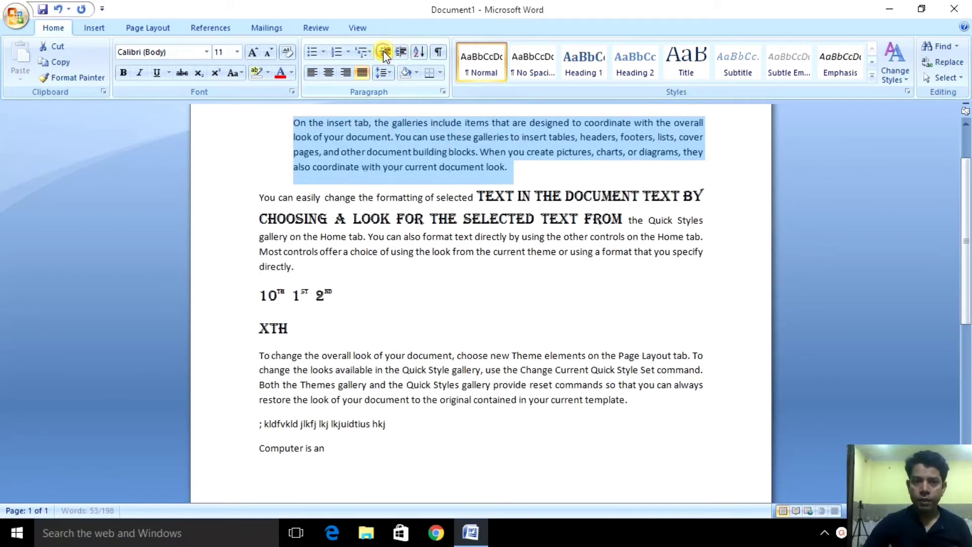
{"action": "left_click", "coordinate": [384, 52]}
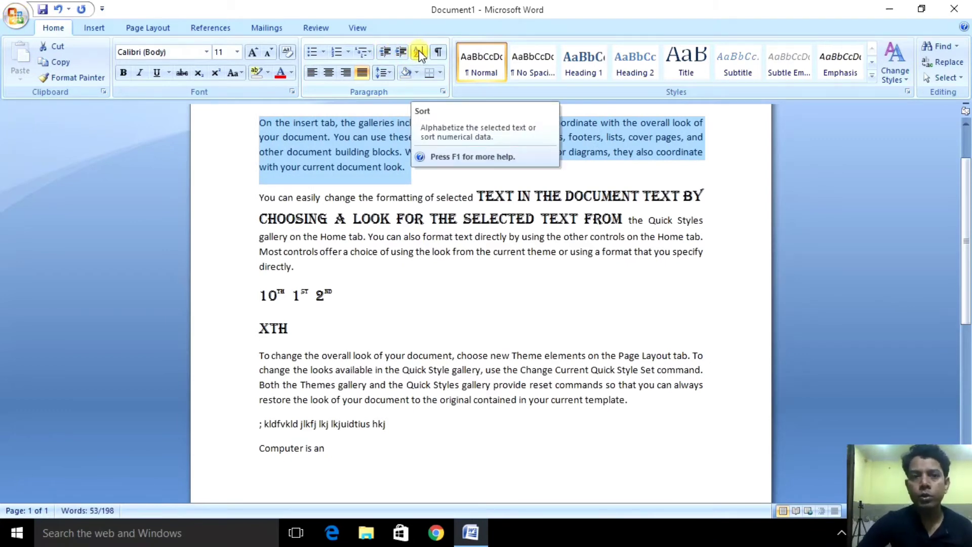
{"action": "left_click", "coordinate": [94, 28]}
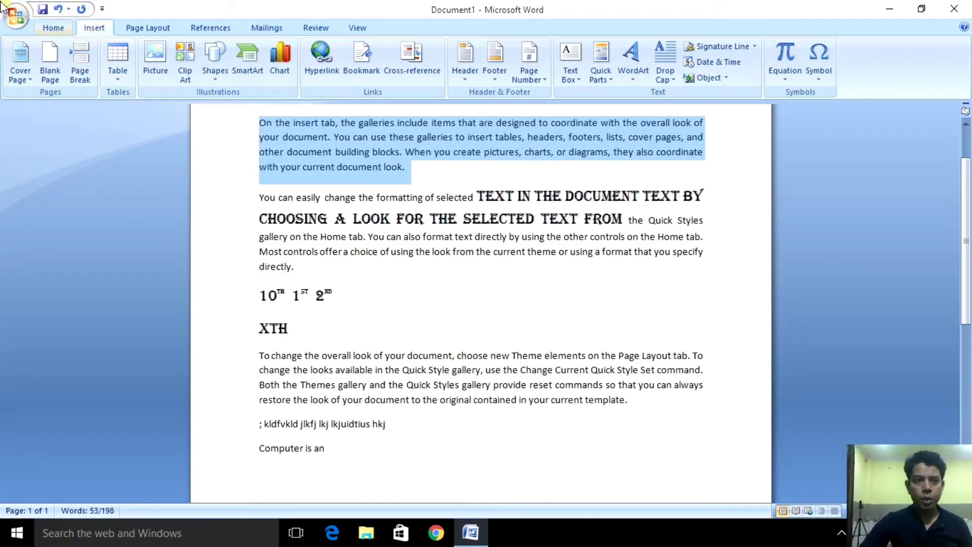
- Apply blue background shading to the first paragraph from the Home tab's Shading menu
{"action": "left_click", "coordinate": [52, 27]}
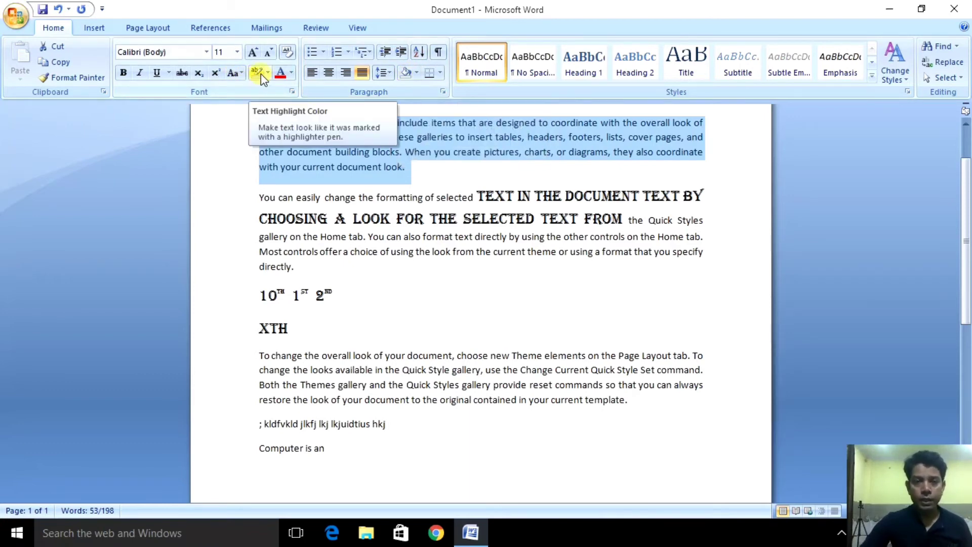
{"action": "left_click", "coordinate": [416, 73]}
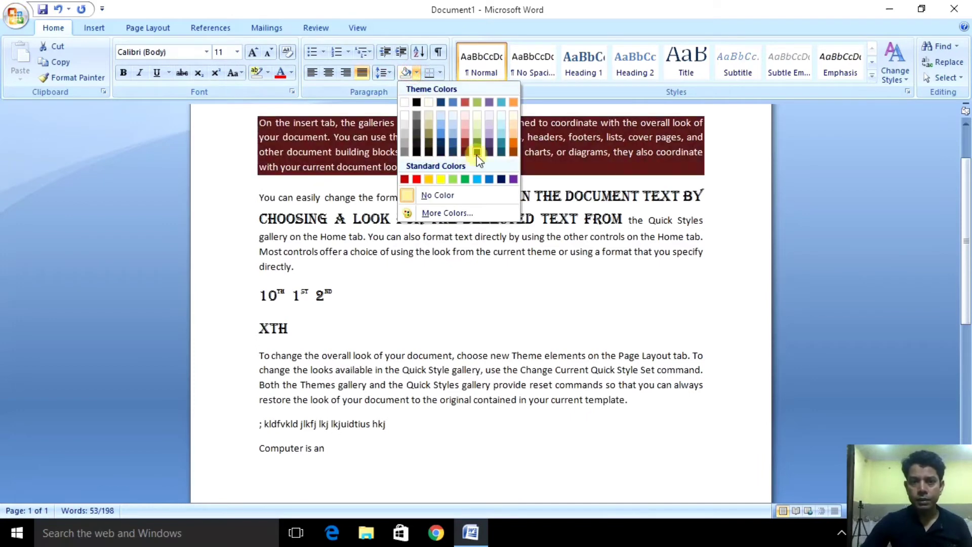
{"action": "left_click", "coordinate": [441, 135]}
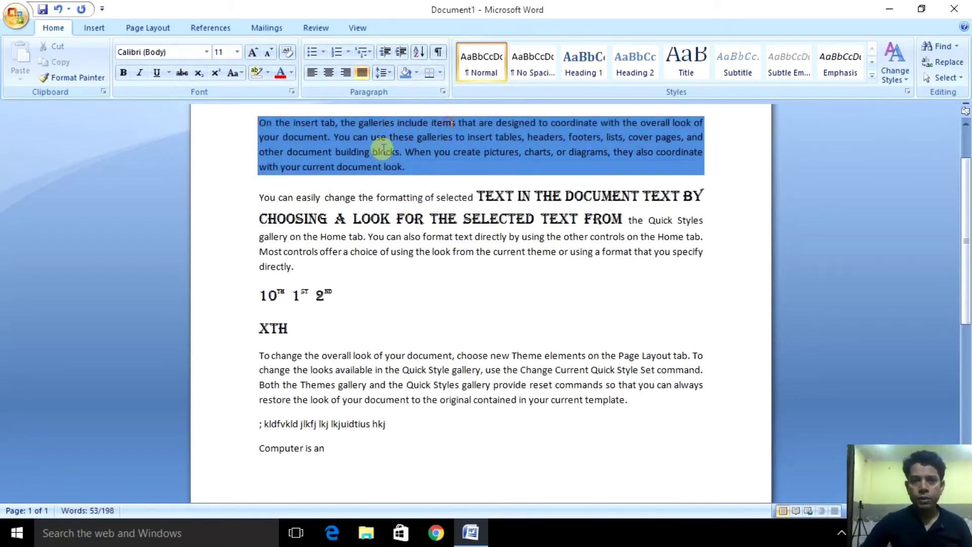
{"action": "left_click", "coordinate": [422, 168]}
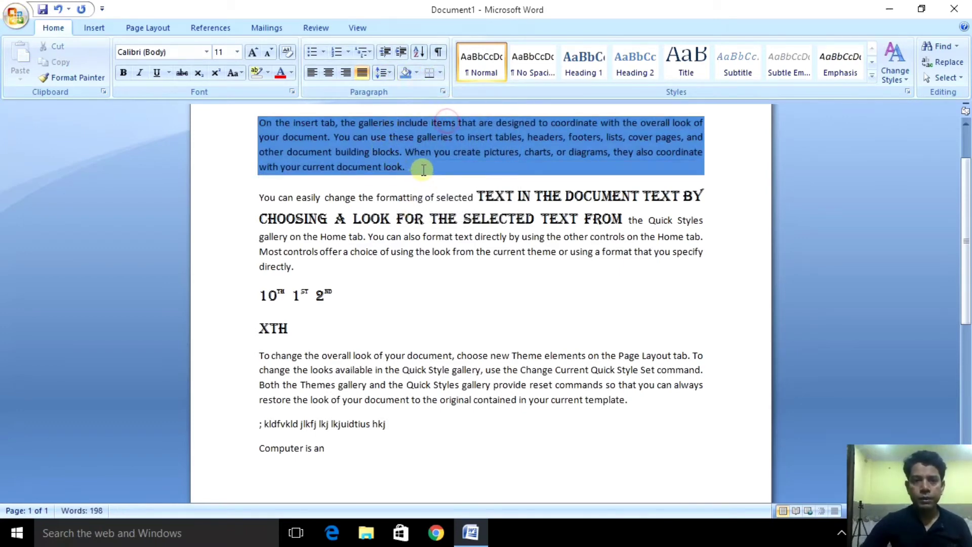
{"action": "triple_click", "coordinate": [261, 125]}
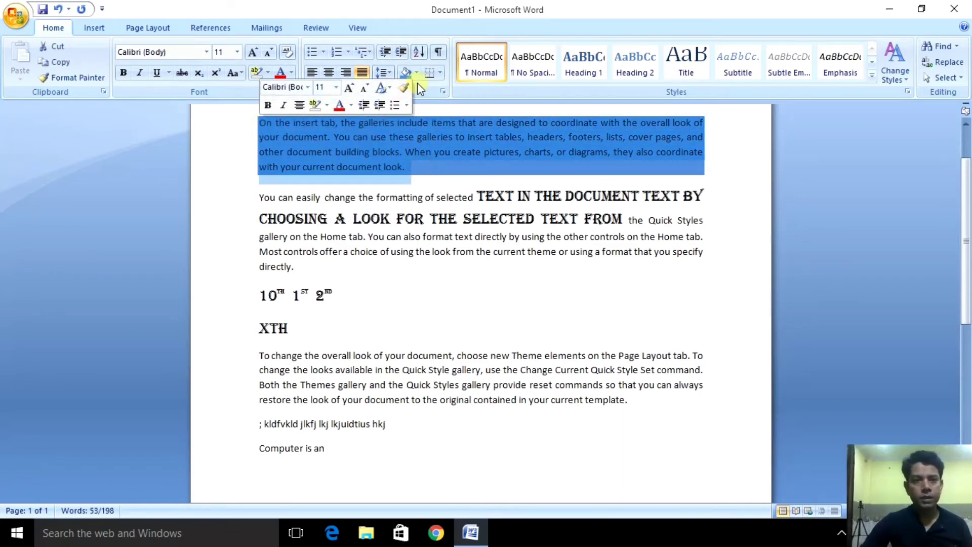
{"action": "left_click", "coordinate": [440, 73]}
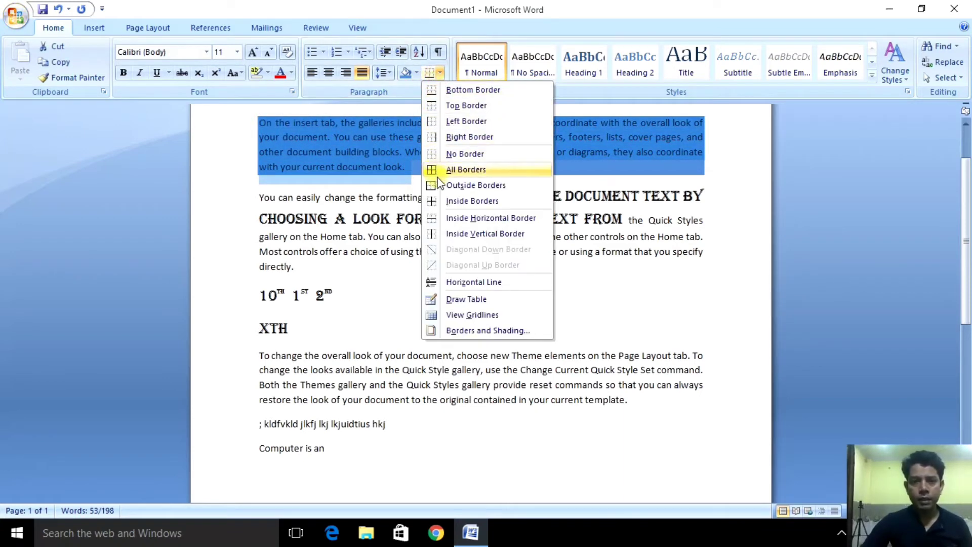
{"action": "left_click", "coordinate": [463, 185]}
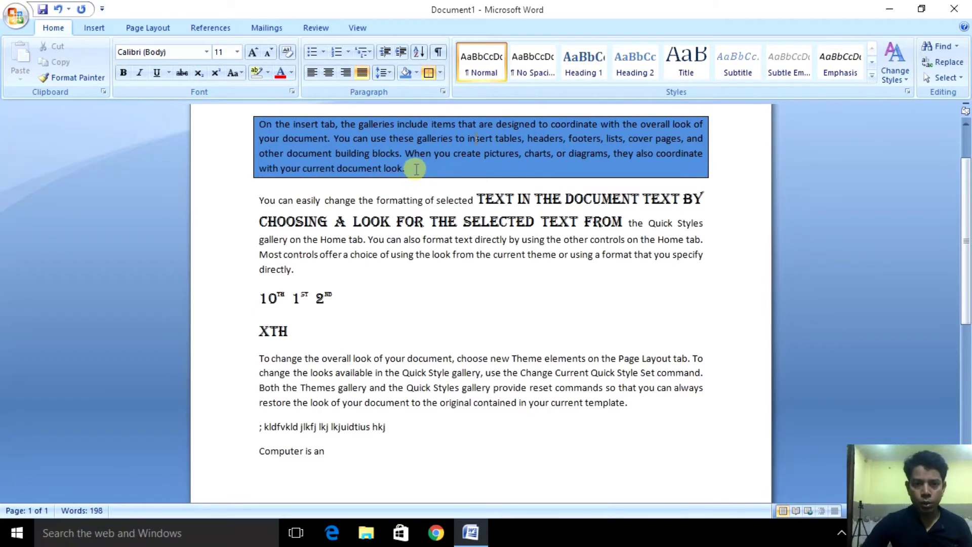
{"action": "left_click_drag", "start_coordinate": [411, 181], "coordinate": [238, 107]}
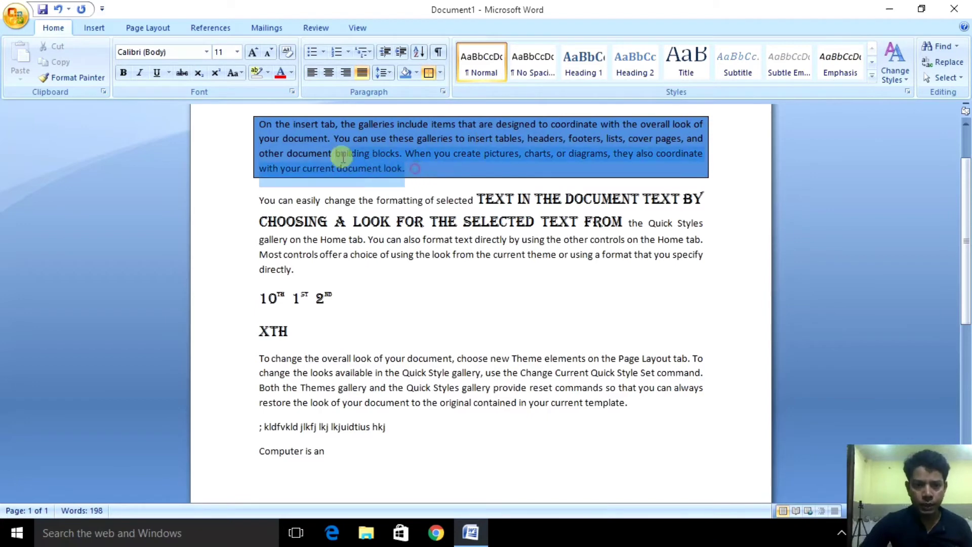
{"action": "left_click", "coordinate": [439, 73]}
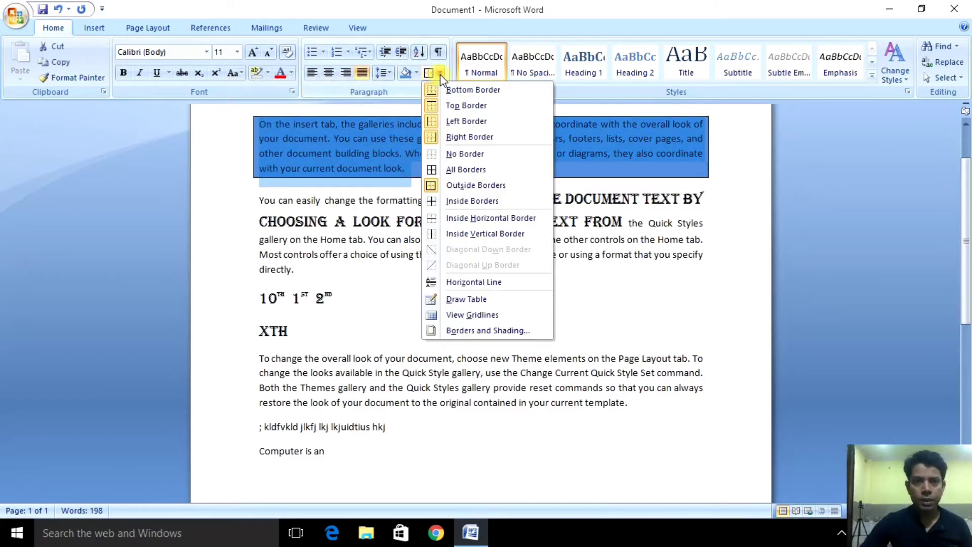
{"action": "left_click", "coordinate": [458, 157]}
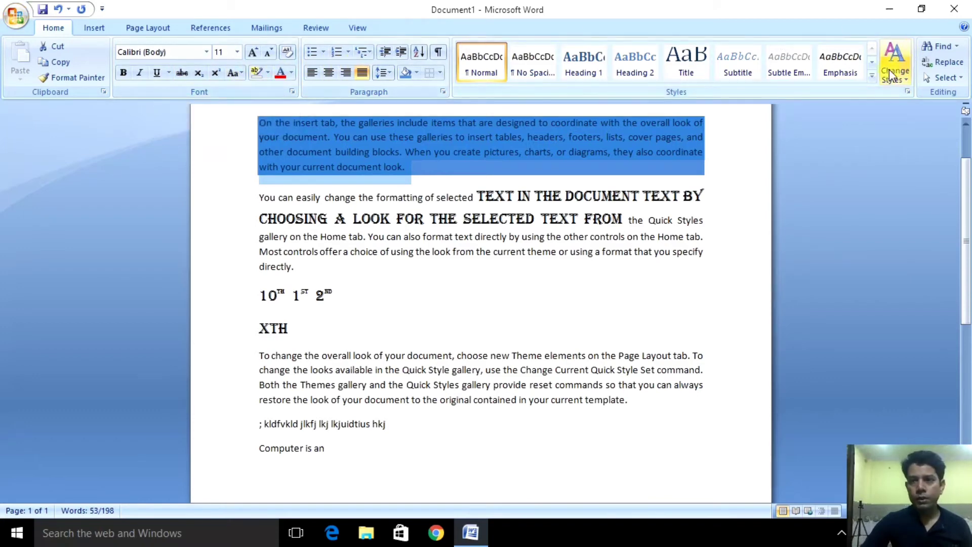
- Apply the Heading 1 quick style to the 'To change the overall look' paragraph
{"action": "left_click", "coordinate": [872, 76]}
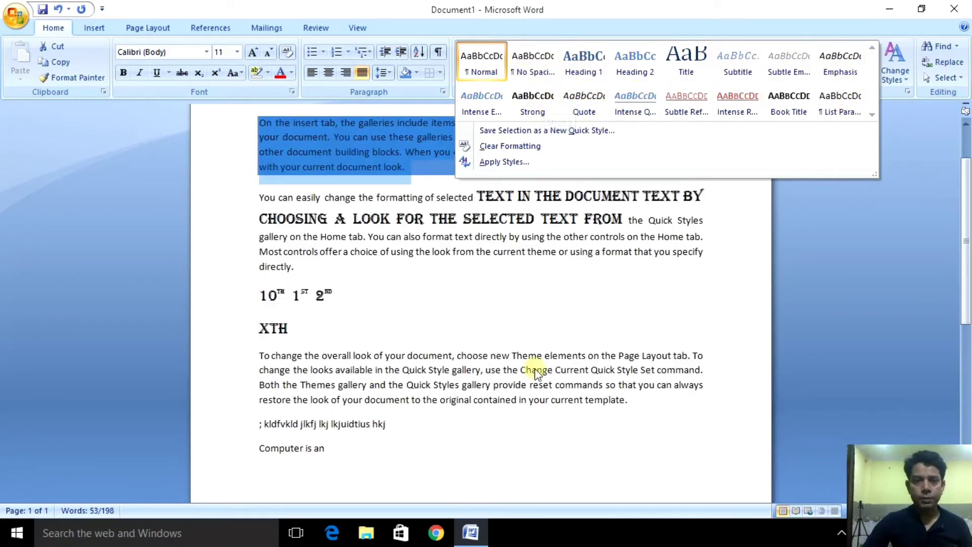
{"action": "left_click", "coordinate": [644, 396]}
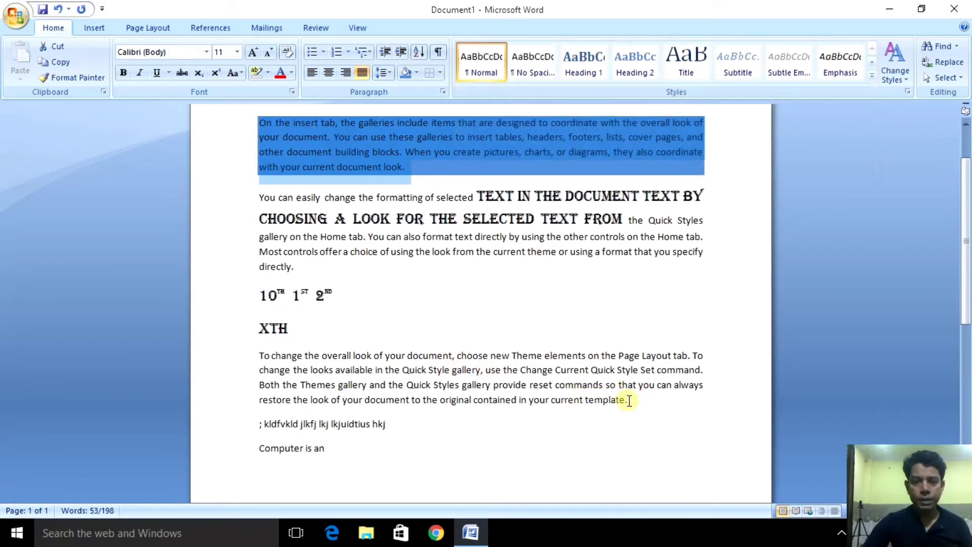
{"action": "left_click_drag", "start_coordinate": [627, 399], "coordinate": [285, 357]}
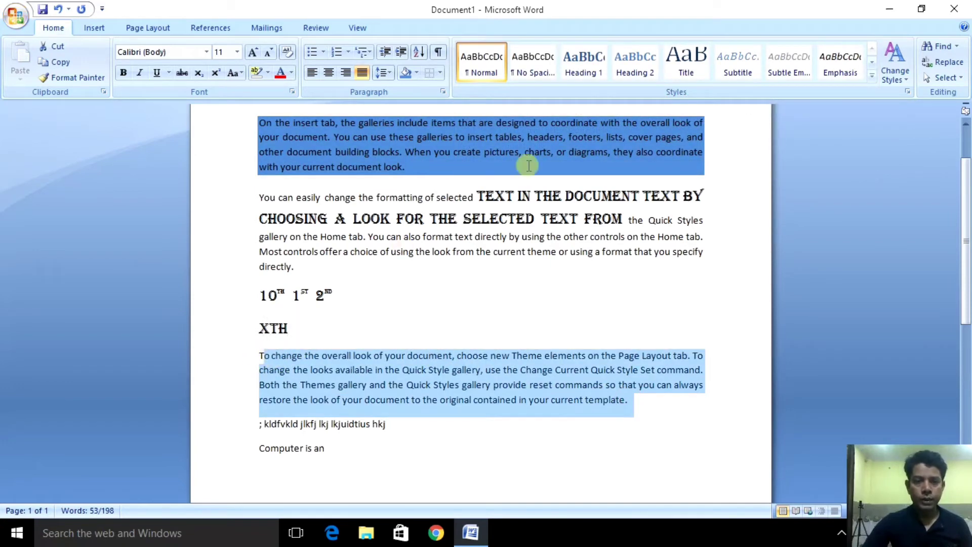
{"action": "left_click", "coordinate": [872, 75]}
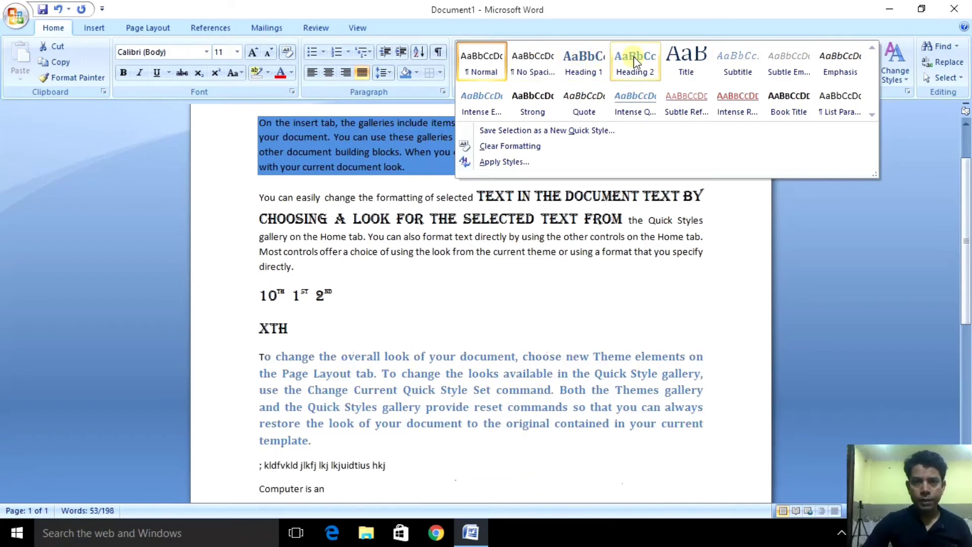
{"action": "left_click", "coordinate": [585, 56]}
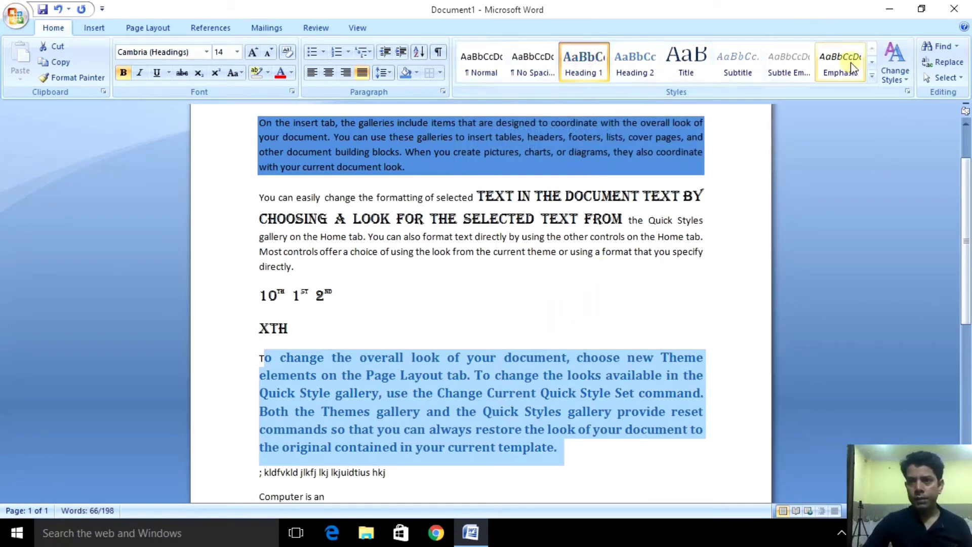
- Change the style set fonts to Aspect (Verdana), then deselect the text
{"action": "left_click", "coordinate": [893, 68]}
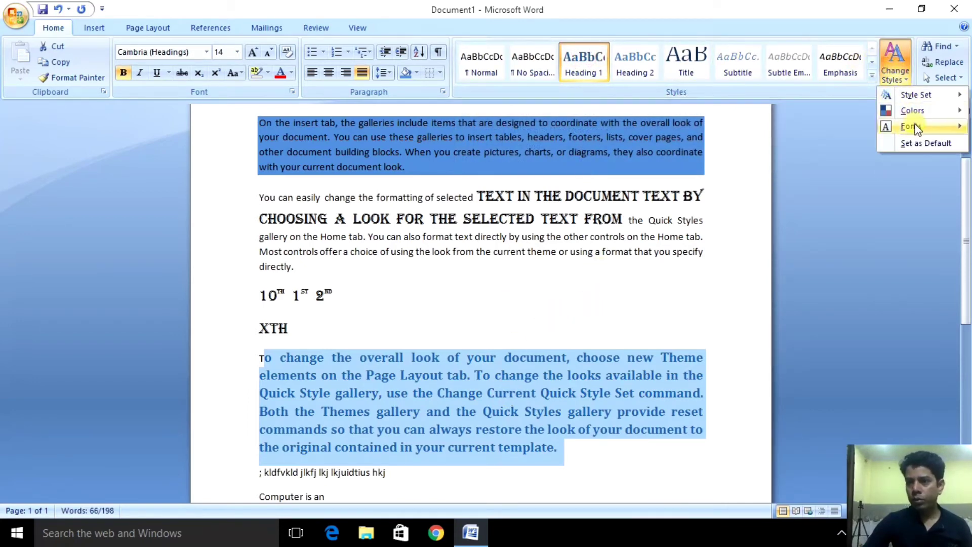
{"action": "mouse_move", "coordinate": [911, 126]}
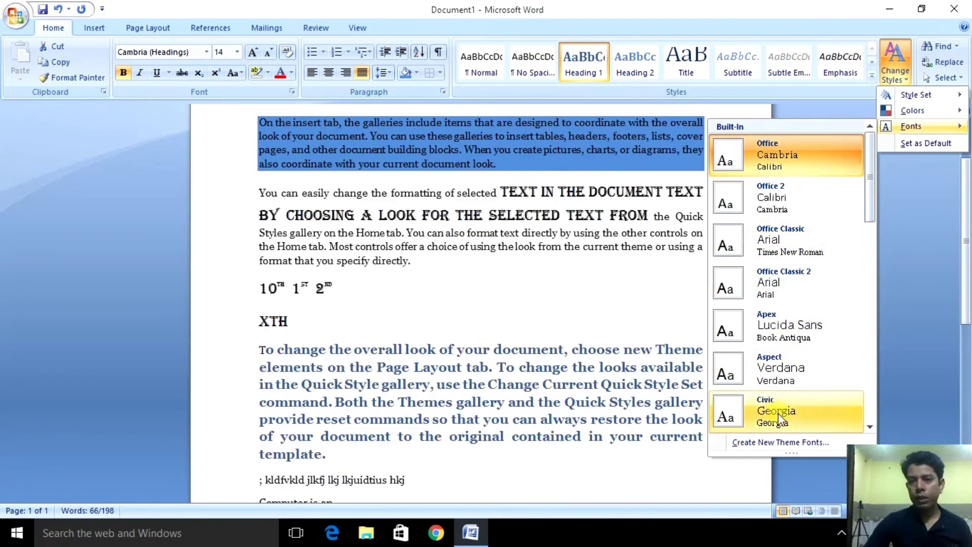
{"action": "left_click", "coordinate": [776, 374]}
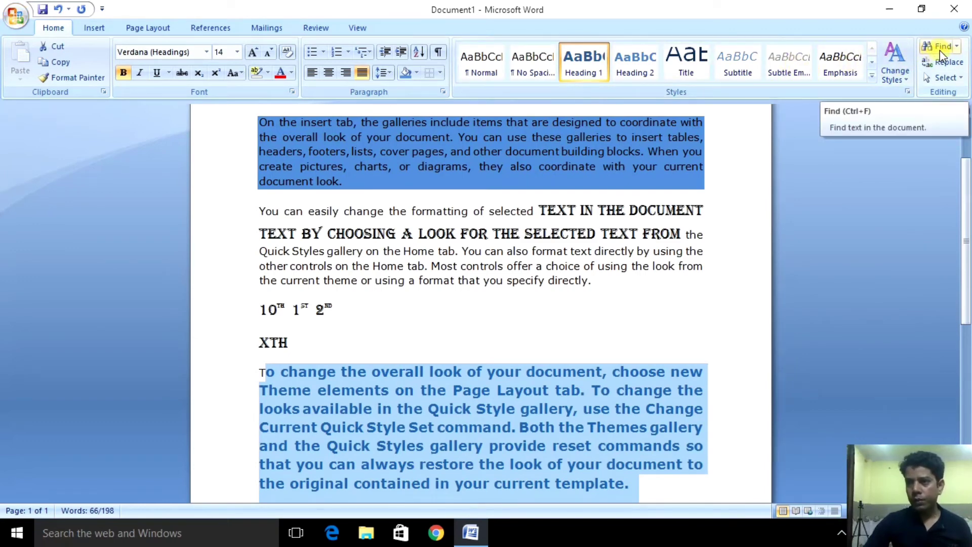
{"action": "left_click", "coordinate": [495, 290]}
{"action": "scroll", "coordinate": [495, 290], "scroll_direction": "down", "scroll_amount": 2}
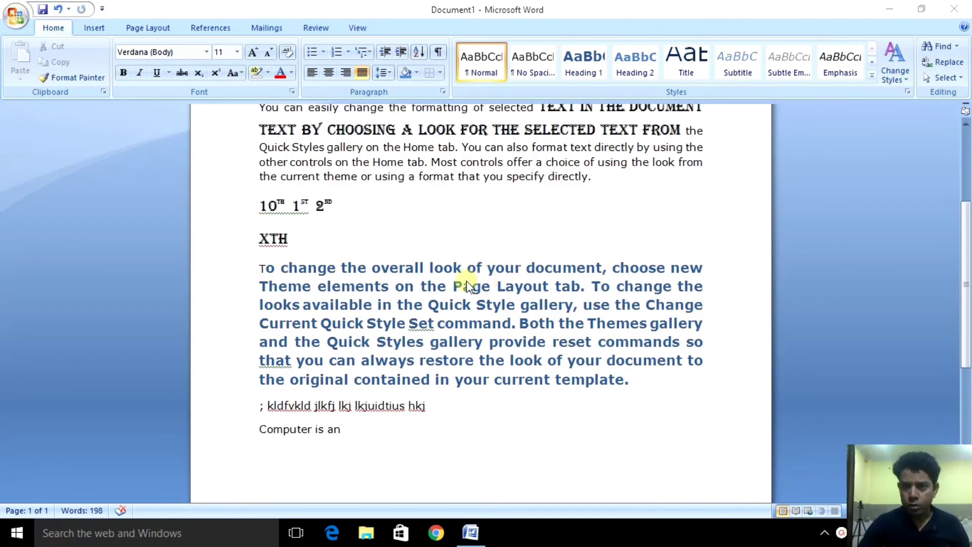
{"action": "scroll", "coordinate": [464, 268], "scroll_direction": "up", "scroll_amount": 3}
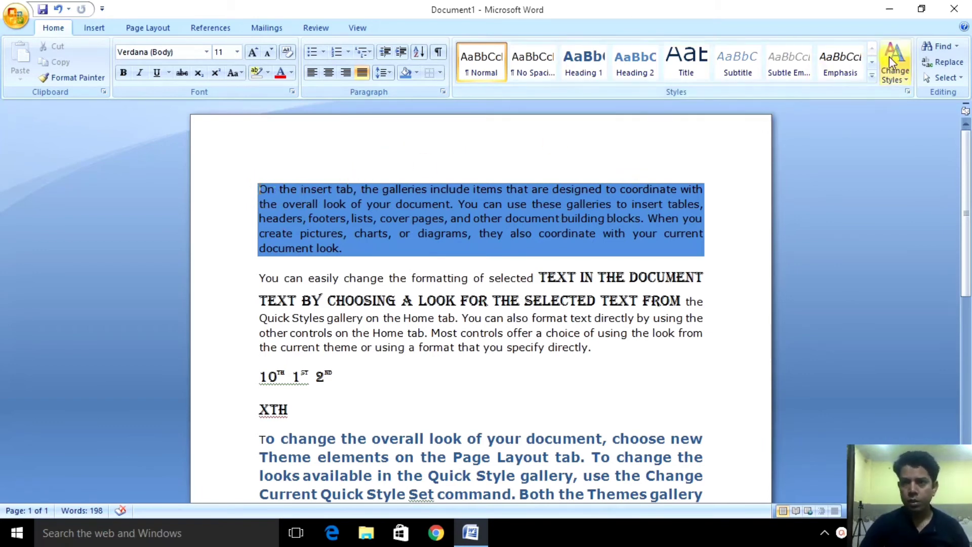
- Open Find, enter 'on' as the search text, and move the dialog off the text
{"action": "left_click", "coordinate": [945, 47]}
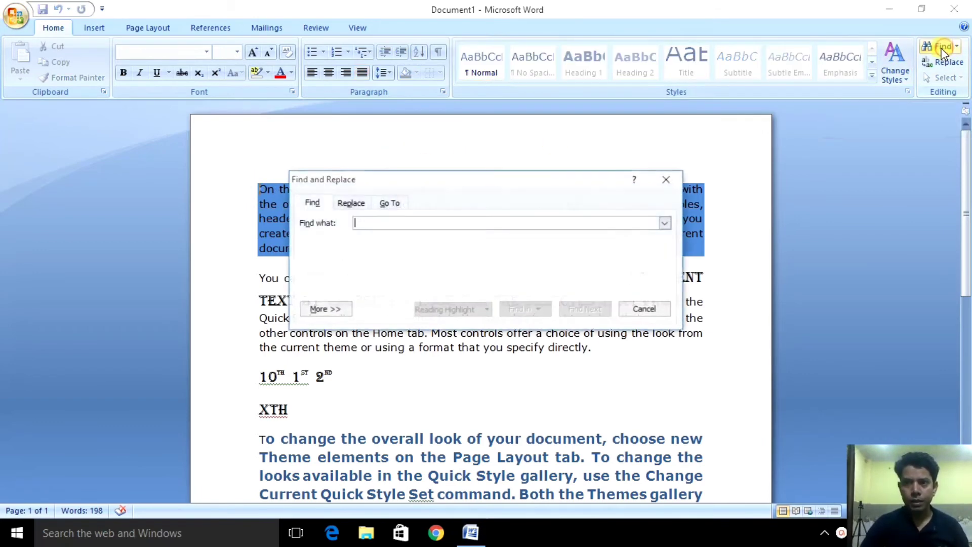
{"action": "left_click_drag", "start_coordinate": [482, 183], "coordinate": [679, 157]}
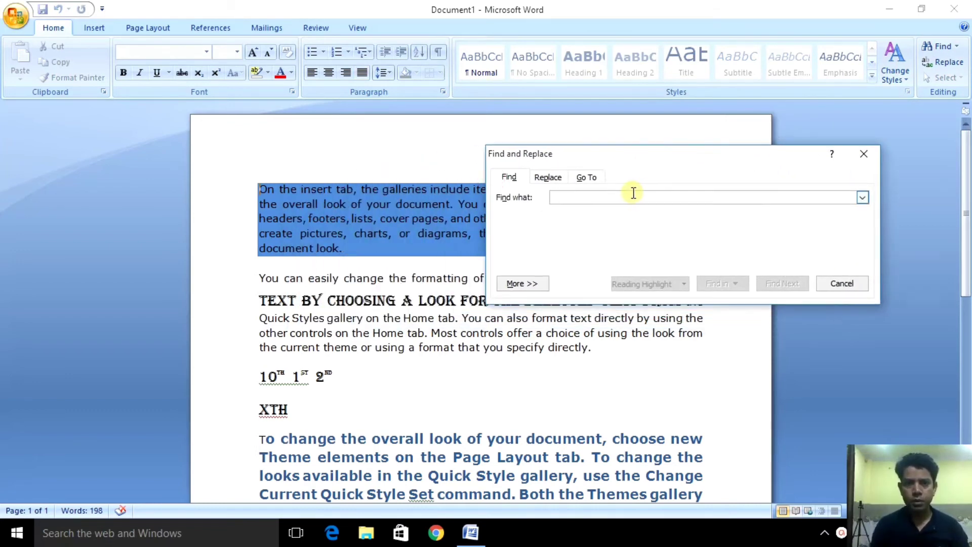
{"action": "type", "text": "on"}
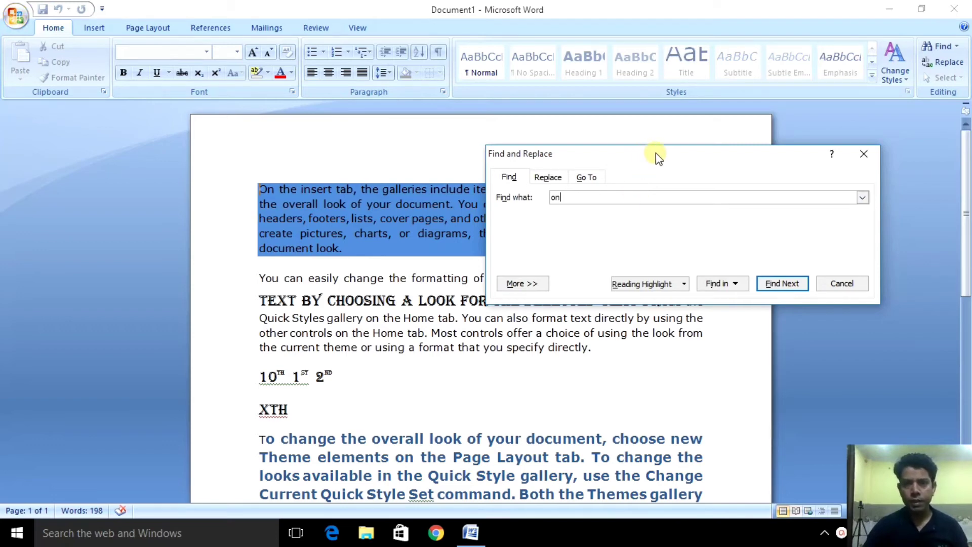
{"action": "left_click_drag", "start_coordinate": [655, 153], "coordinate": [675, 27]}
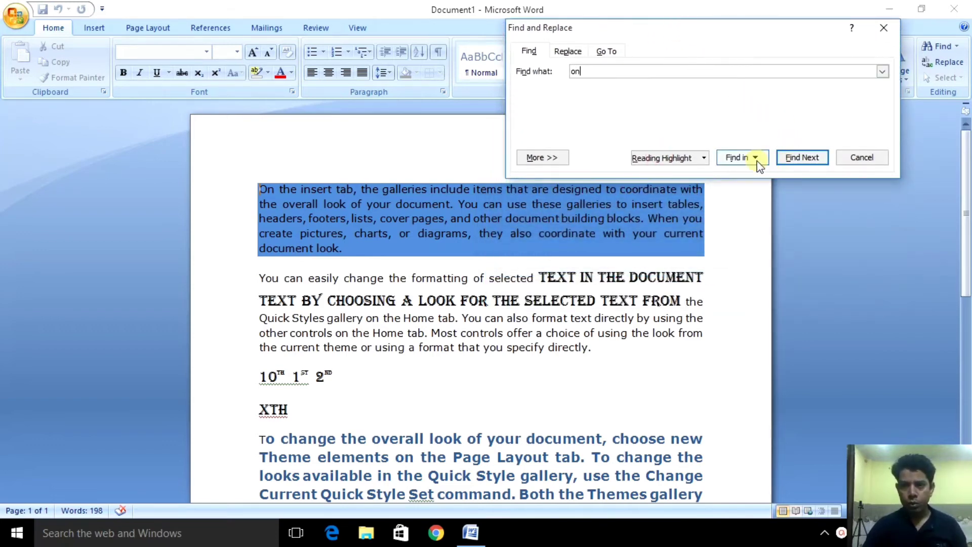
- Step through the 'on' matches until reaching the one inside 'contained'
{"action": "left_click", "coordinate": [805, 159]}
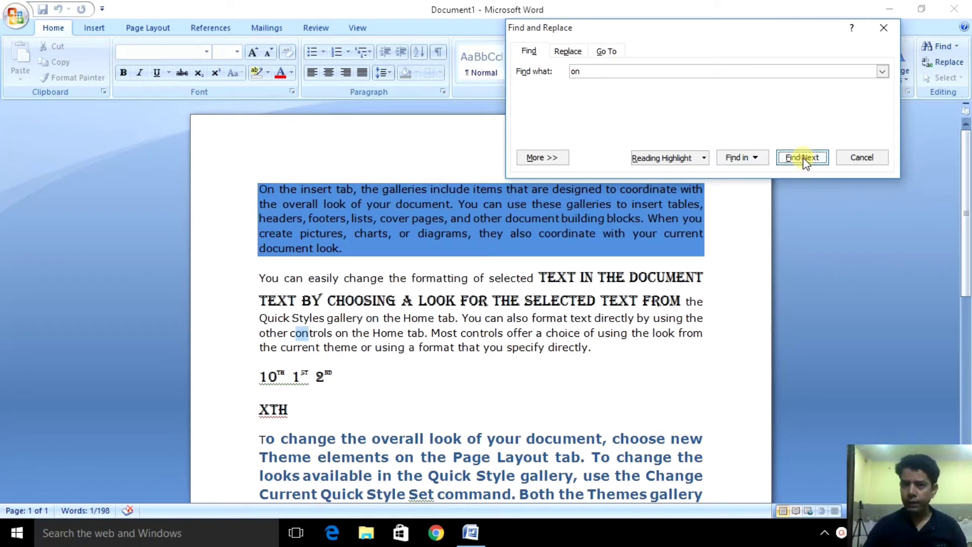
{"action": "left_click", "coordinate": [805, 158]}
{"action": "left_click", "coordinate": [803, 157]}
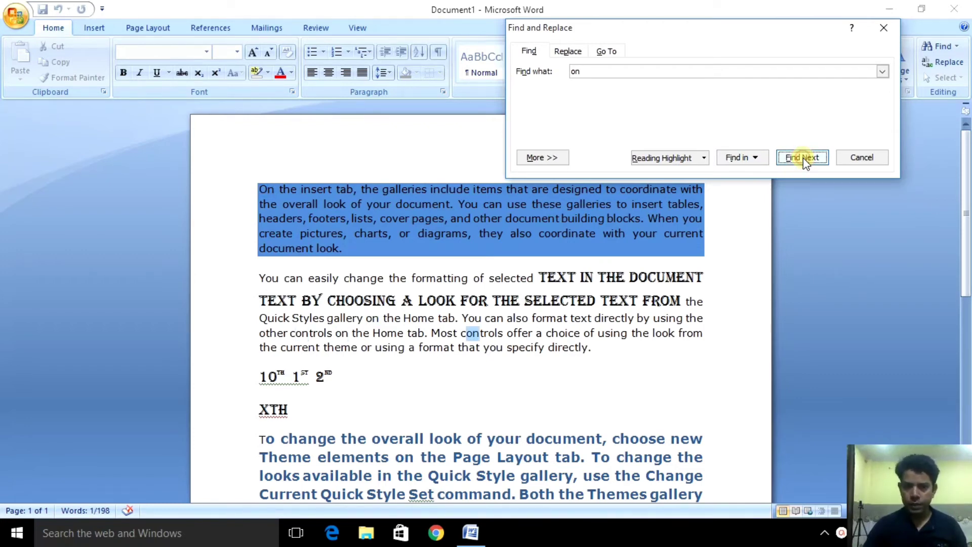
{"action": "left_click", "coordinate": [802, 157]}
{"action": "left_click", "coordinate": [803, 157]}
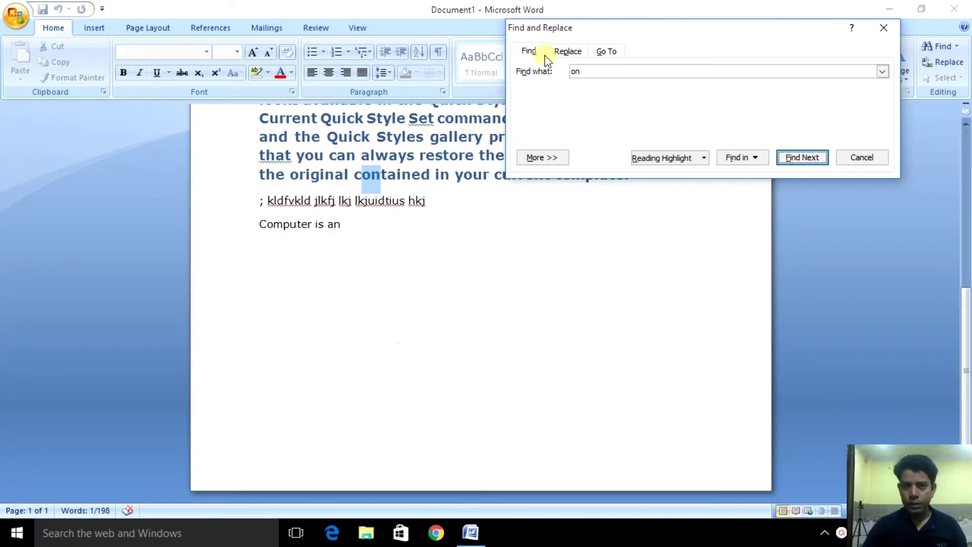
- Replace 'on' with 'off' in 'contained', then Replace All for 6 replacements
{"action": "left_click", "coordinate": [568, 51]}
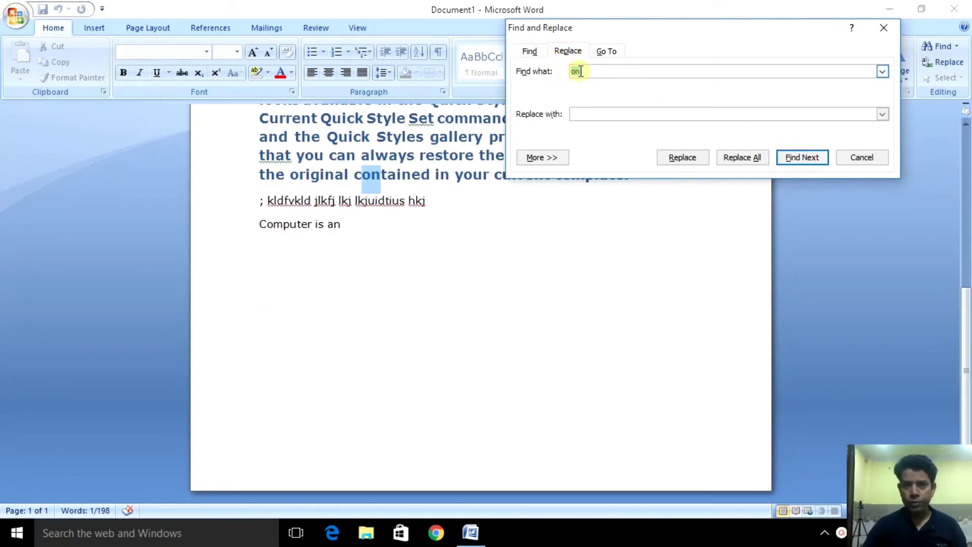
{"action": "left_click", "coordinate": [594, 114]}
{"action": "type", "text": "off"}
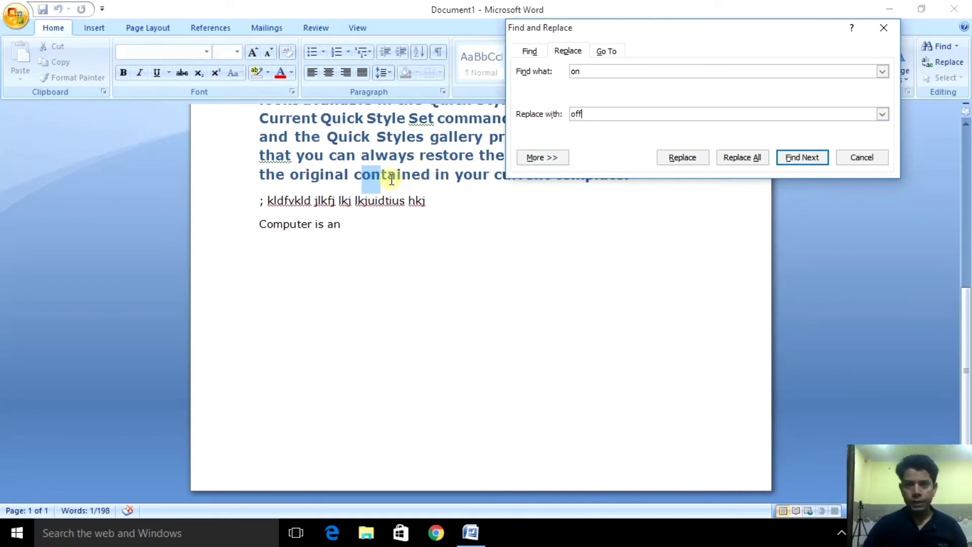
{"action": "left_click", "coordinate": [694, 160]}
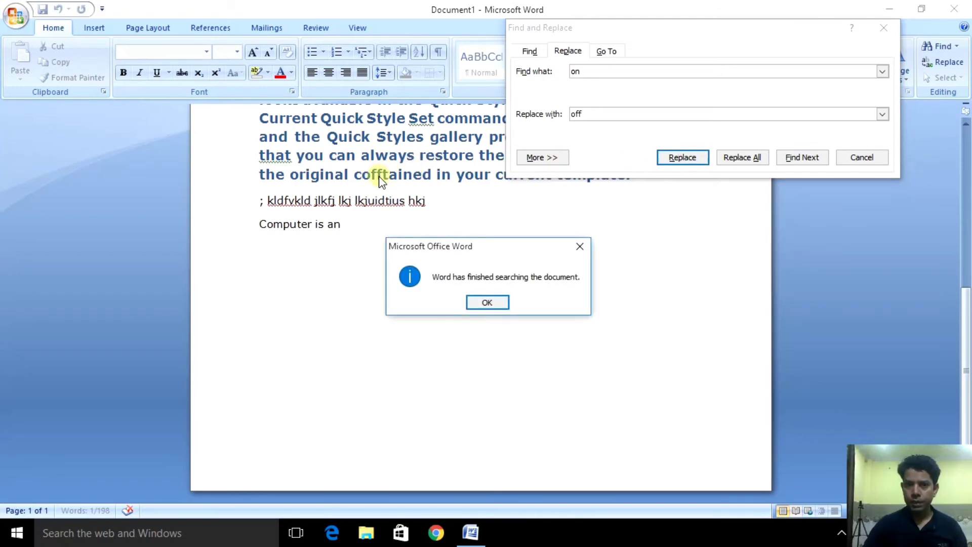
{"action": "left_click", "coordinate": [492, 302]}
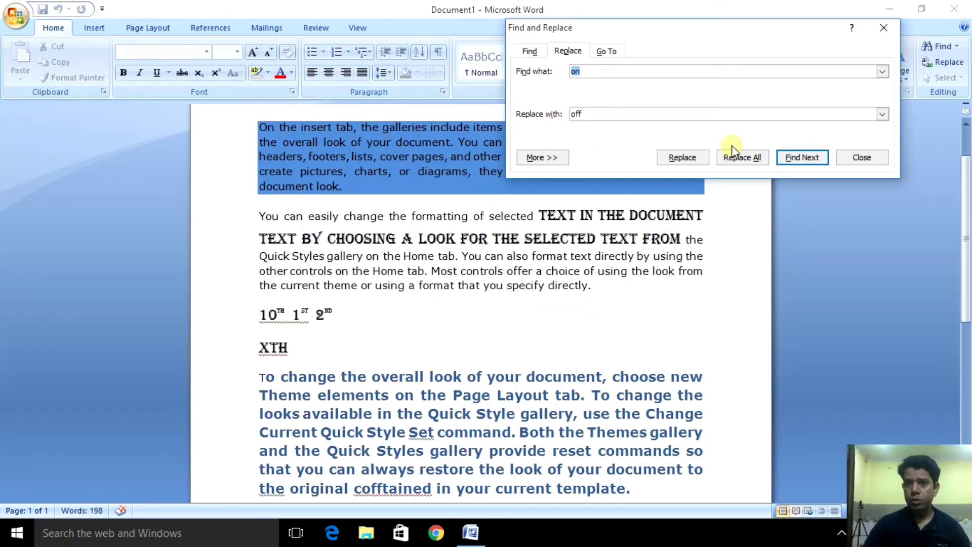
{"action": "left_click", "coordinate": [742, 159]}
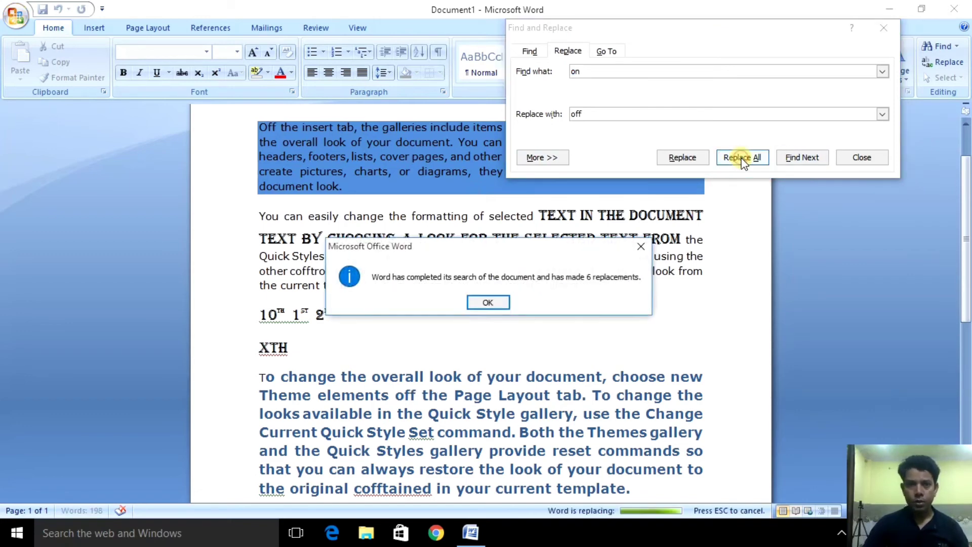
{"action": "left_click", "coordinate": [478, 303]}
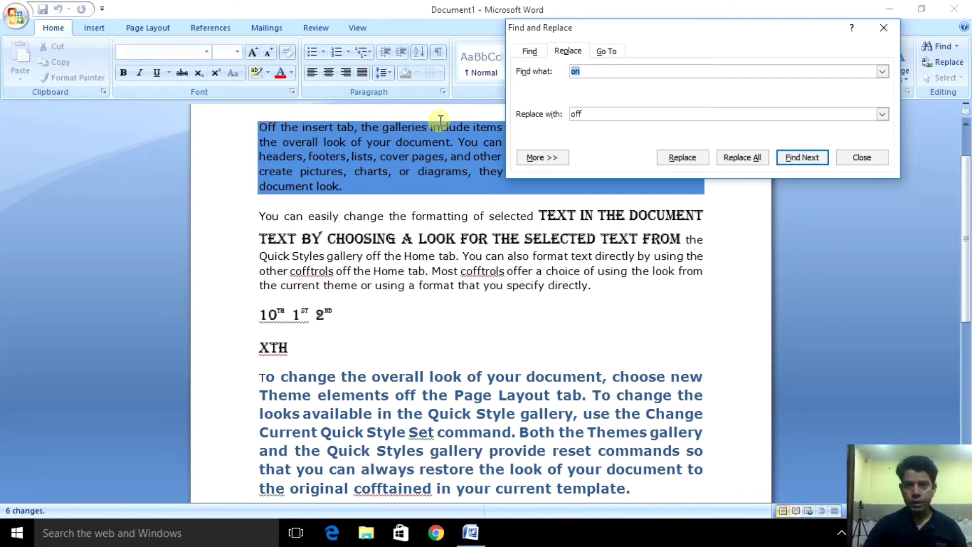
- Use Go To by Line to jump to line 20
{"action": "left_click", "coordinate": [611, 52]}
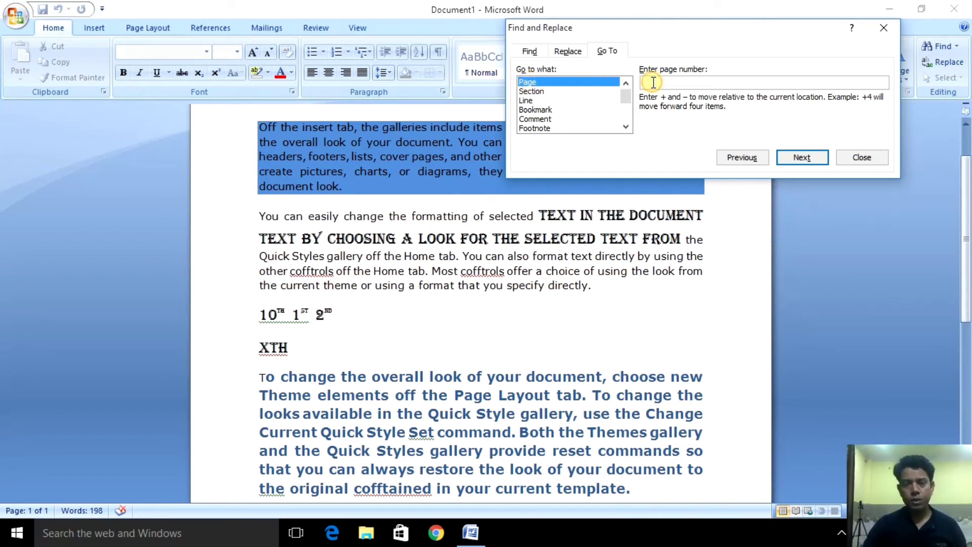
{"action": "type", "text": "5"}
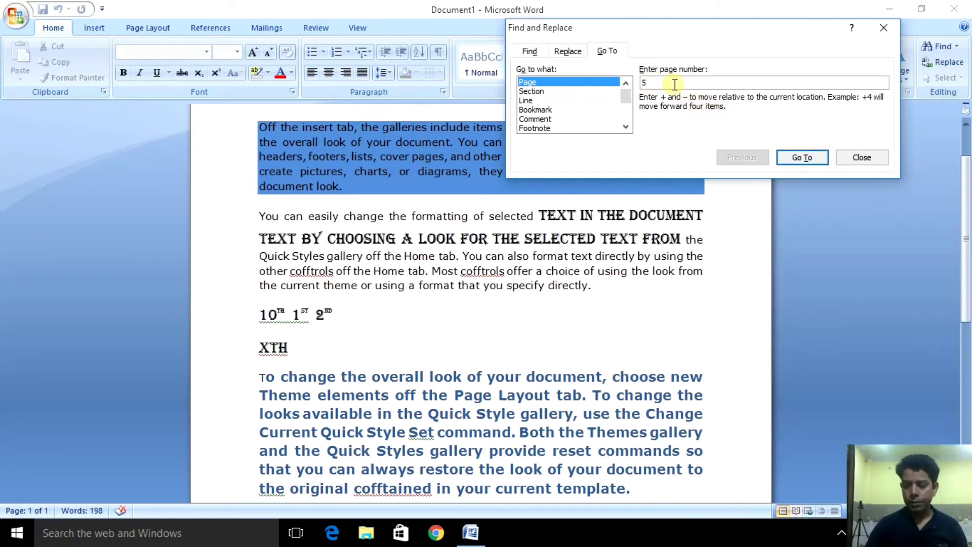
{"action": "key", "text": "BackSpace"}
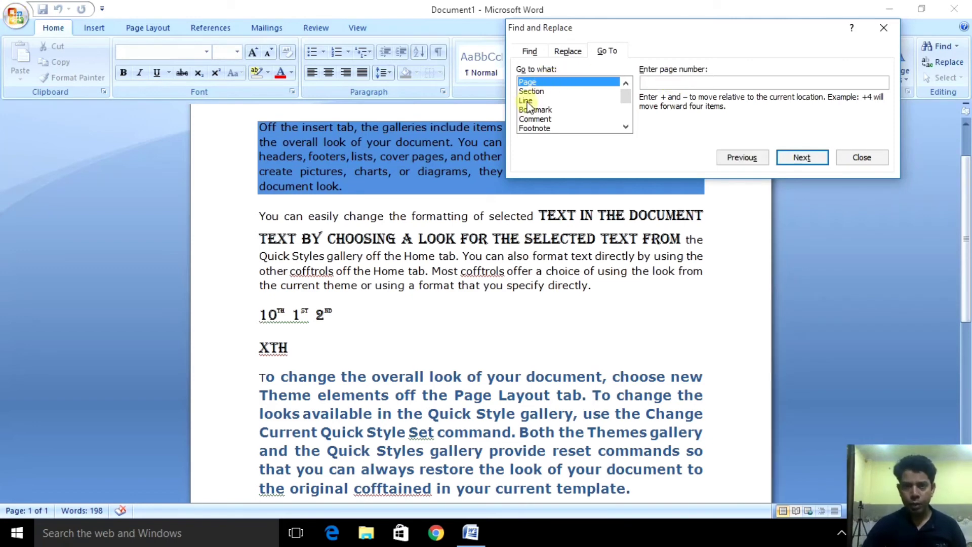
{"action": "left_click", "coordinate": [527, 102]}
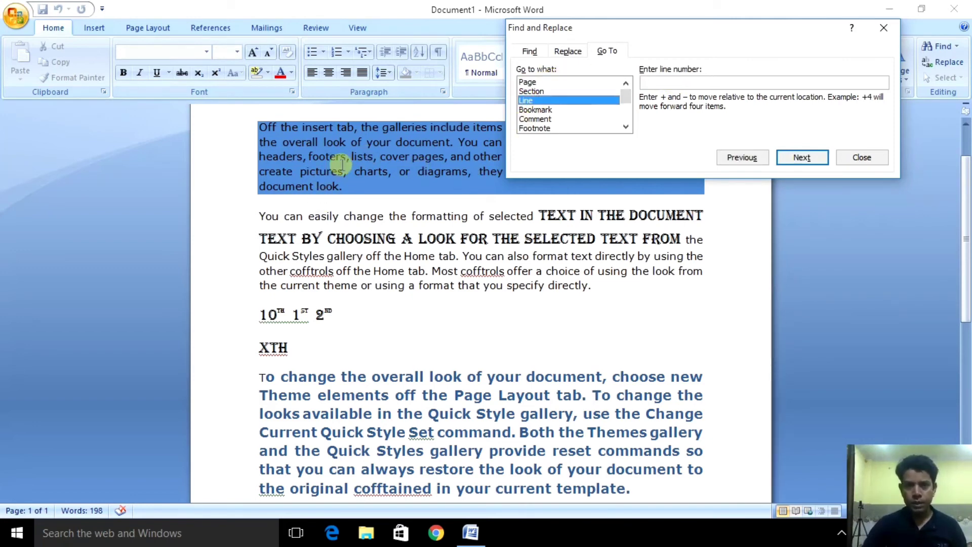
{"action": "left_click", "coordinate": [654, 81]}
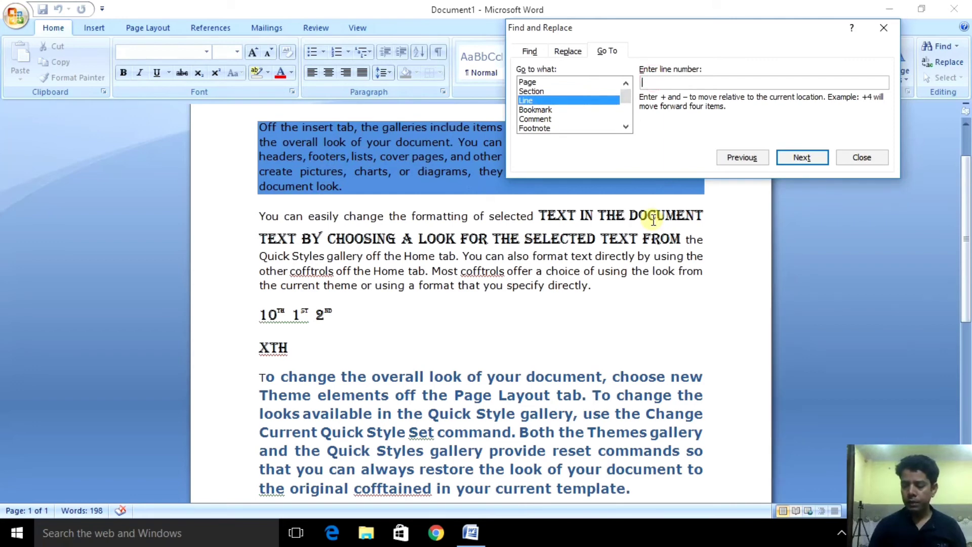
{"action": "type", "text": "20"}
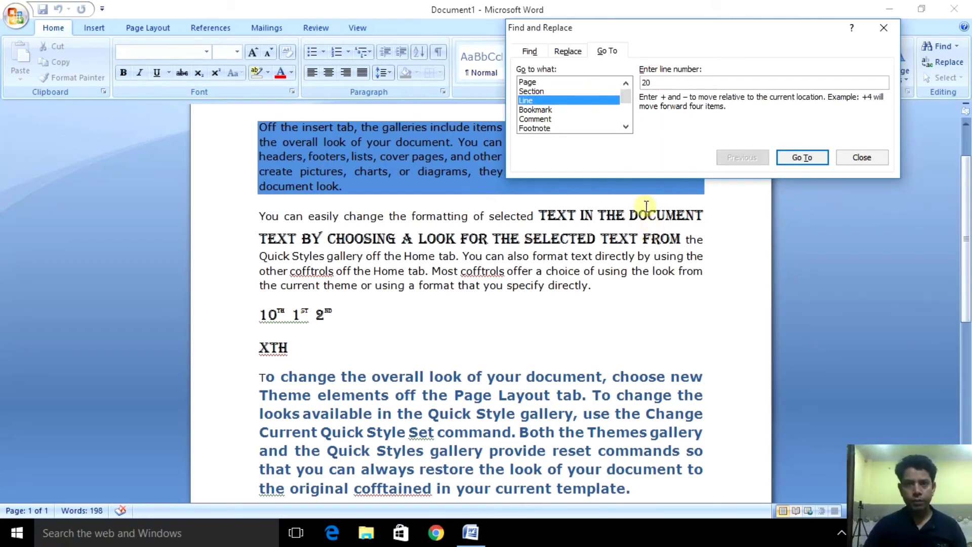
{"action": "left_click", "coordinate": [802, 157]}
- Close the dialog and place the insertion point before the kldfvkld line
{"action": "left_click", "coordinate": [860, 158]}
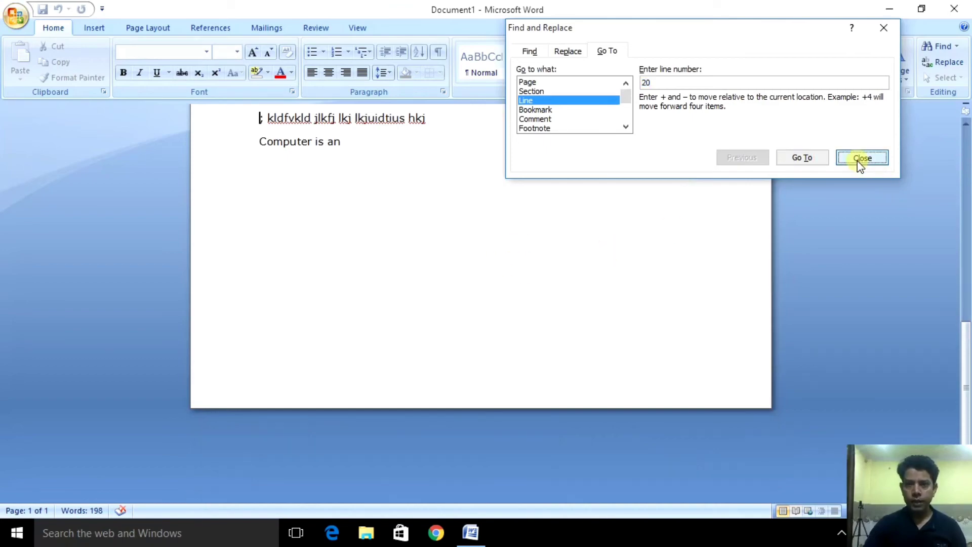
{"action": "scroll", "coordinate": [531, 223], "scroll_direction": "up", "scroll_amount": 7}
{"action": "scroll", "coordinate": [405, 222], "scroll_direction": "down", "scroll_amount": 2}
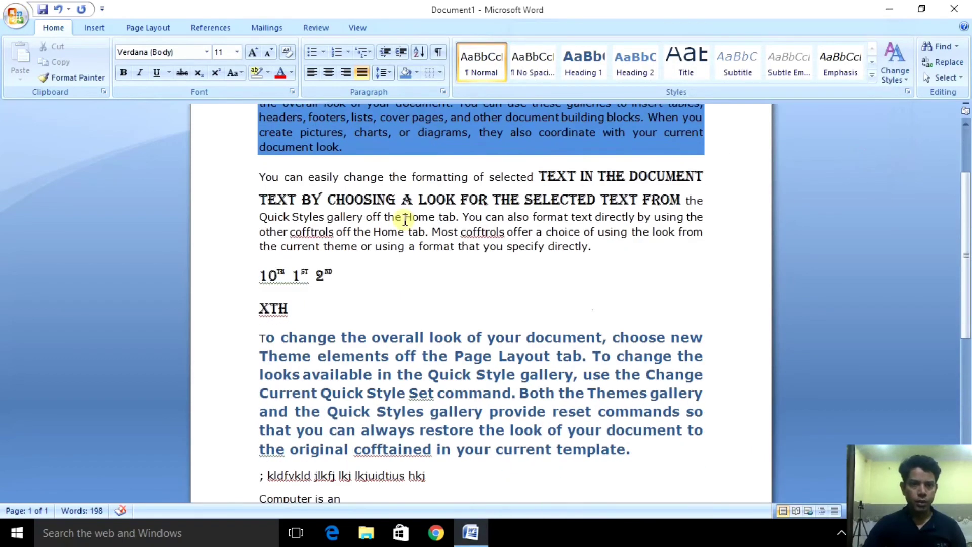
{"action": "scroll", "coordinate": [405, 221], "scroll_direction": "down", "scroll_amount": 2}
{"action": "scroll", "coordinate": [391, 259], "scroll_direction": "down", "scroll_amount": 1}
{"action": "scroll", "coordinate": [341, 365], "scroll_direction": "down", "scroll_amount": 1}
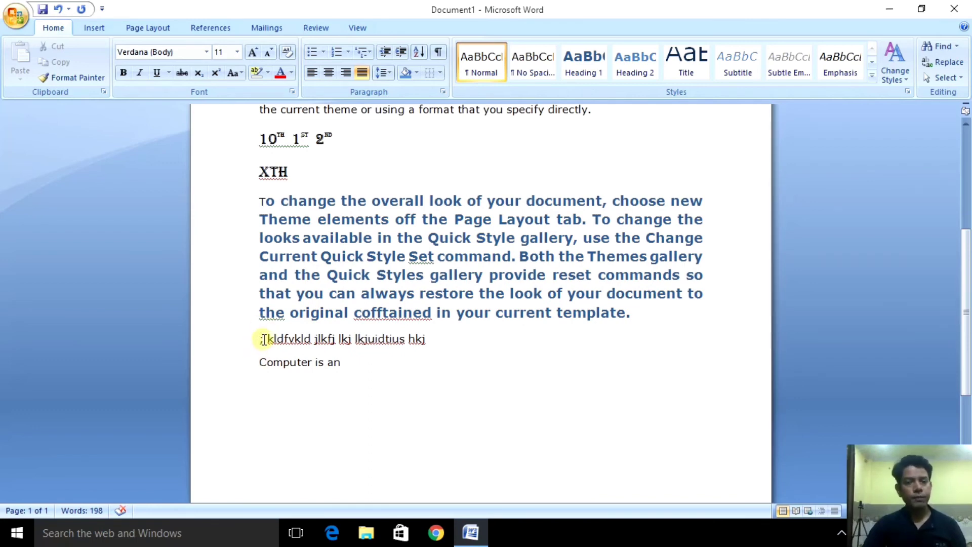
{"action": "left_click", "coordinate": [261, 339]}
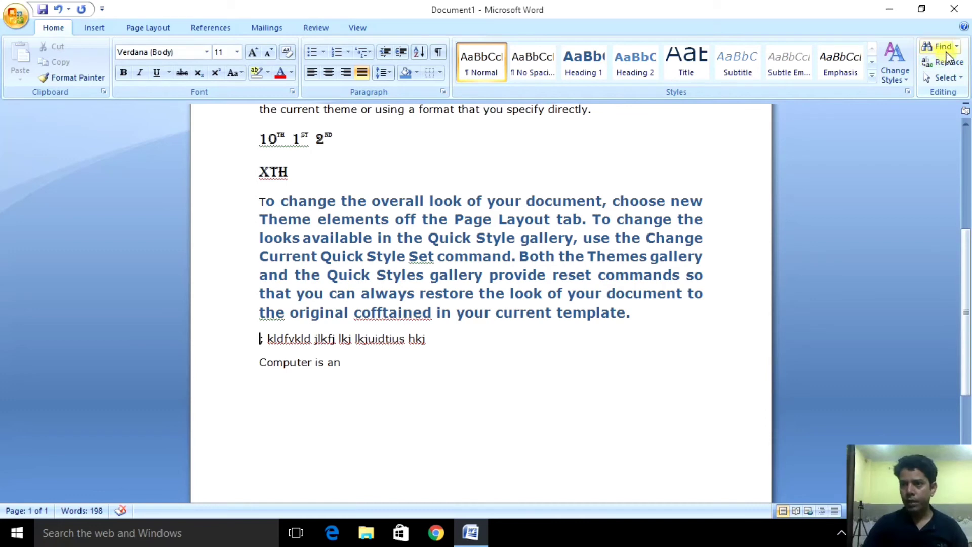
{"action": "left_click", "coordinate": [949, 81]}
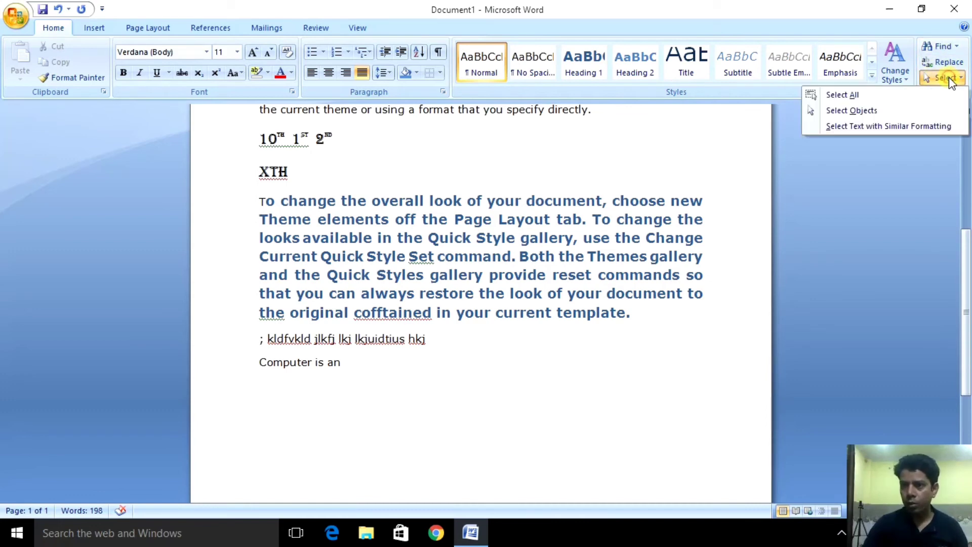
{"action": "left_click", "coordinate": [850, 96]}
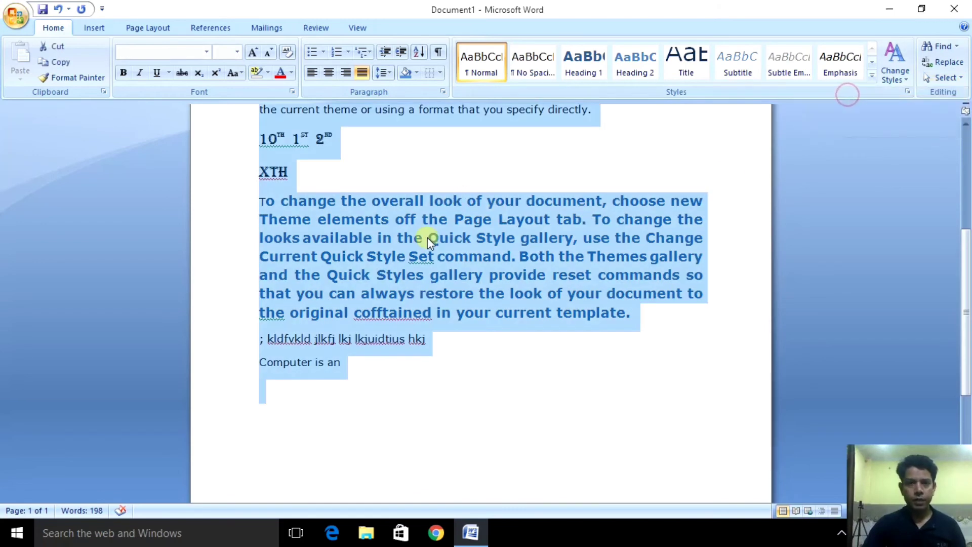
{"action": "left_click", "coordinate": [500, 270]}
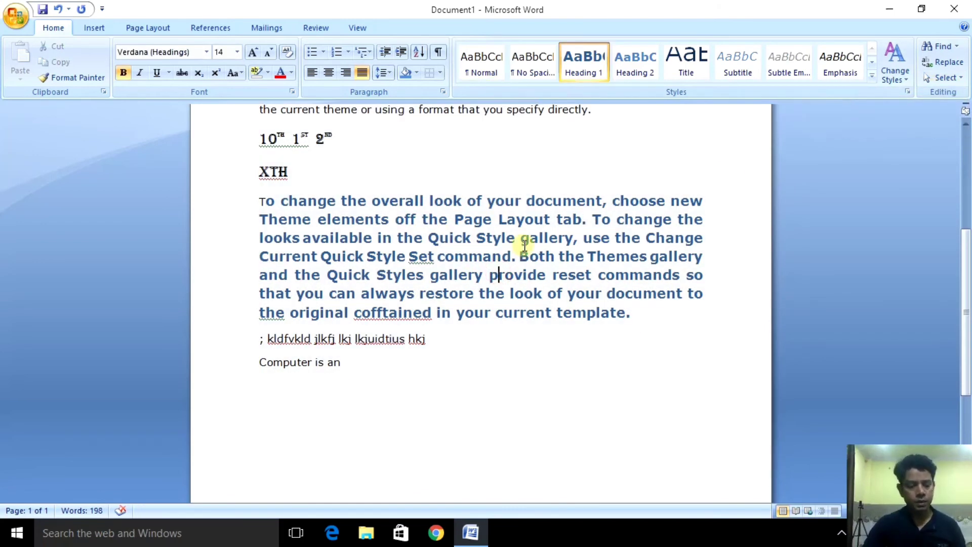
{"action": "key", "text": "ctrl+a"}
{"action": "left_click", "coordinate": [541, 276]}
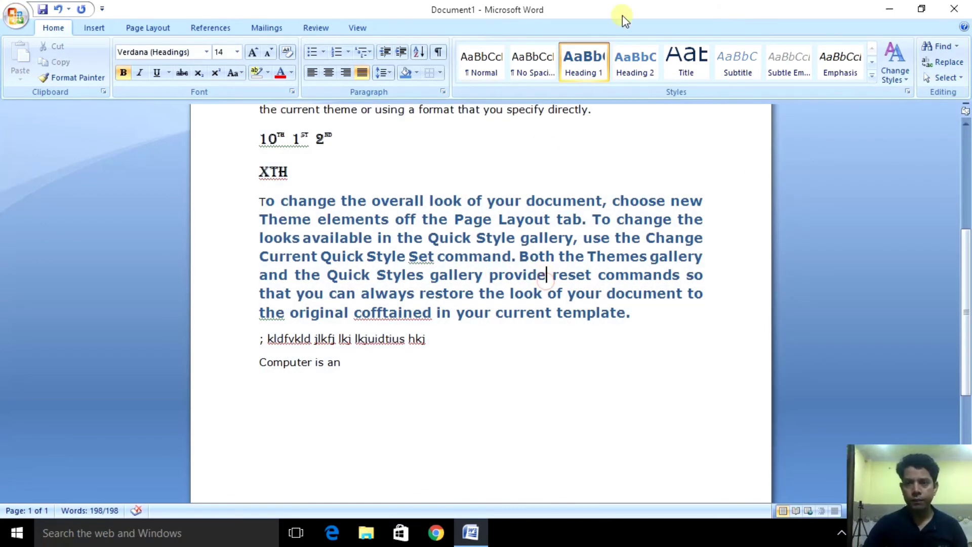
{"action": "left_click", "coordinate": [940, 77]}
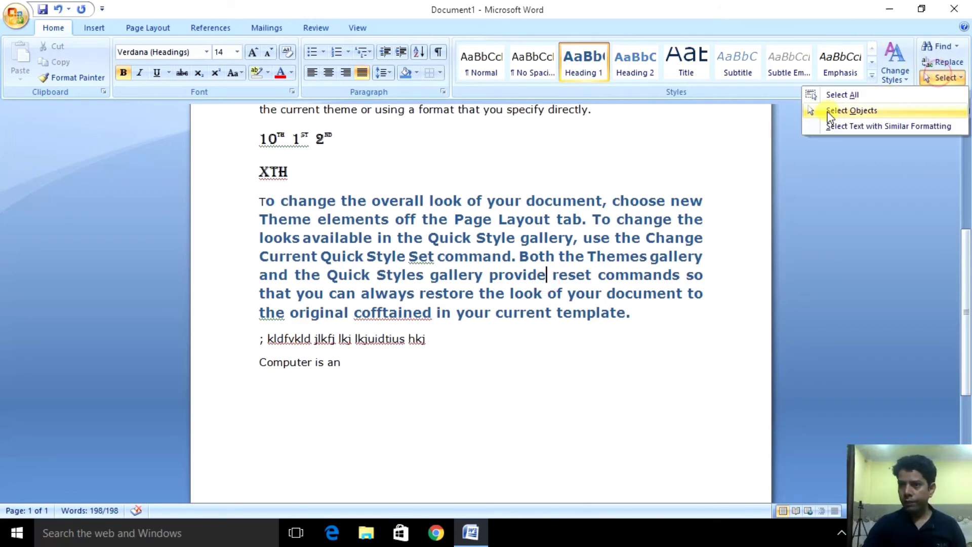
{"action": "left_click", "coordinate": [698, 143]}
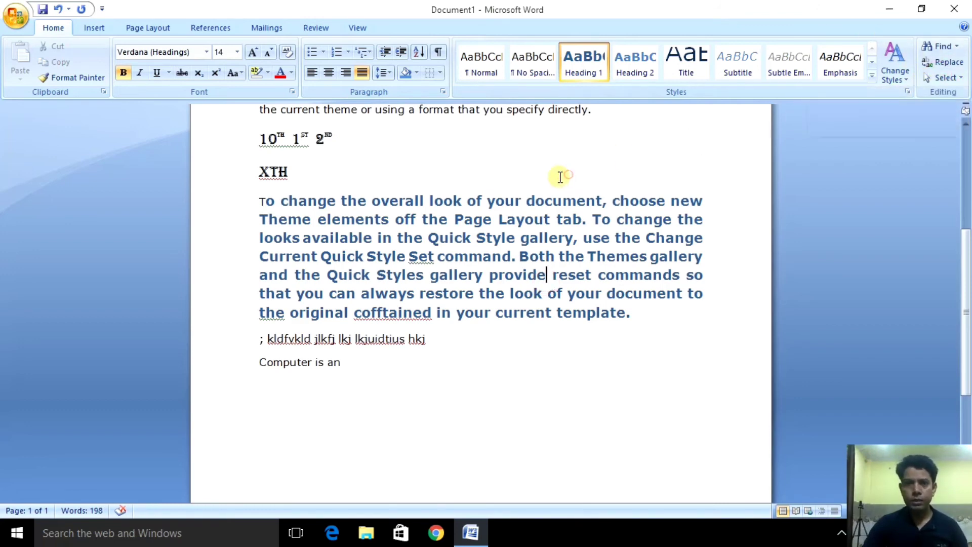
- Draw an oval over the blue paragraph and a block down arrow beneath it
{"action": "left_click", "coordinate": [93, 27]}
{"action": "left_click", "coordinate": [215, 56]}
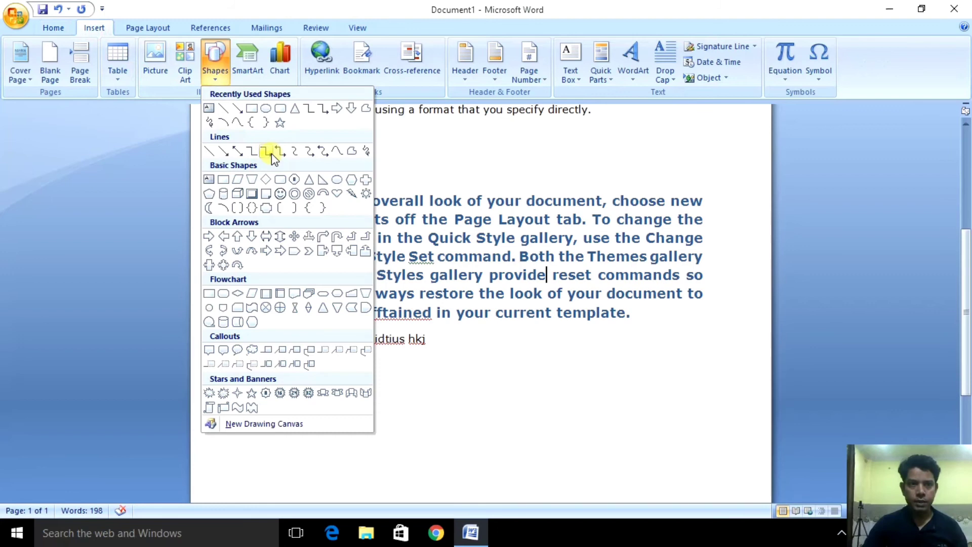
{"action": "left_click", "coordinate": [256, 110]}
{"action": "left_click_drag", "start_coordinate": [385, 192], "coordinate": [555, 305]}
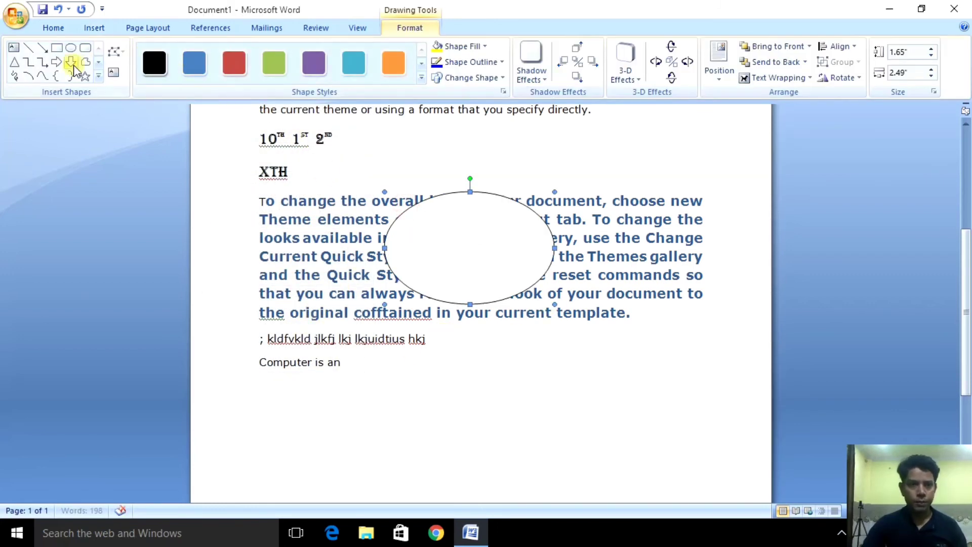
{"action": "left_click_drag", "start_coordinate": [374, 357], "coordinate": [524, 464]}
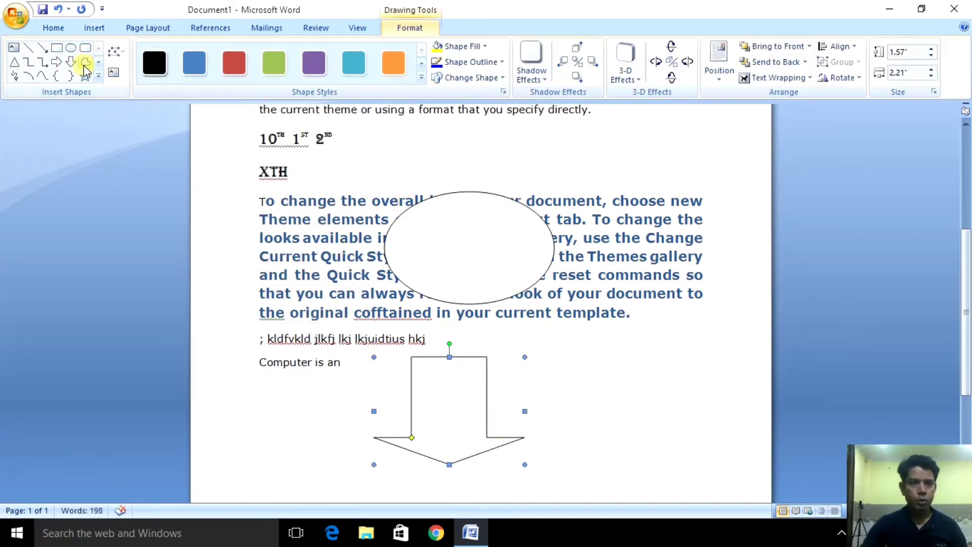
- Select the oval and the down arrow together and delete both
{"action": "left_click", "coordinate": [54, 29]}
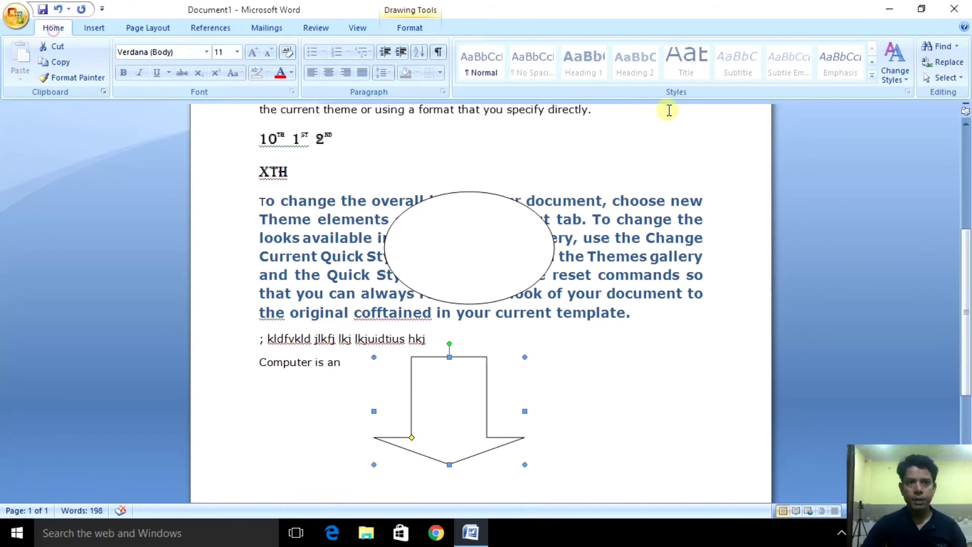
{"action": "left_click", "coordinate": [943, 78]}
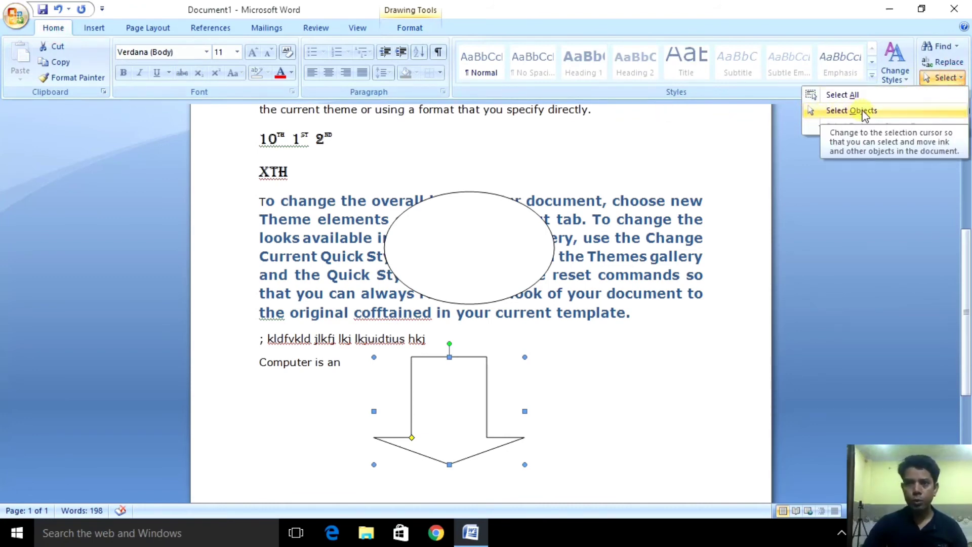
{"action": "left_click", "coordinate": [844, 110]}
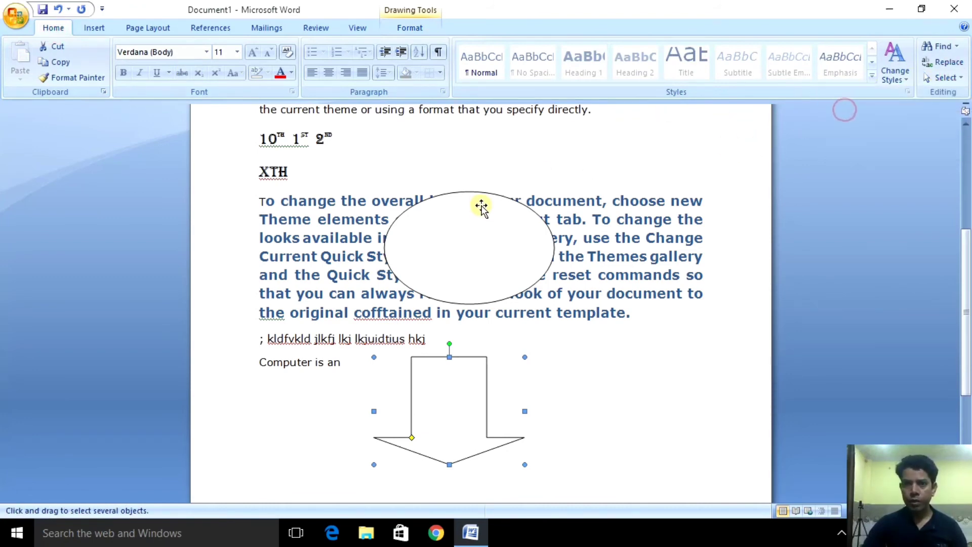
{"action": "left_click_drag", "start_coordinate": [287, 148], "coordinate": [615, 490]}
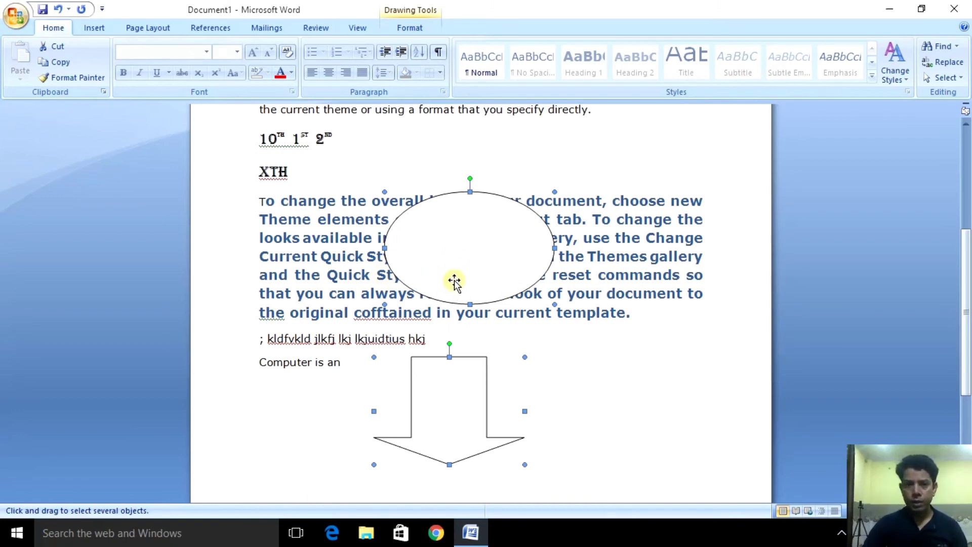
{"action": "left_click", "coordinate": [580, 219]}
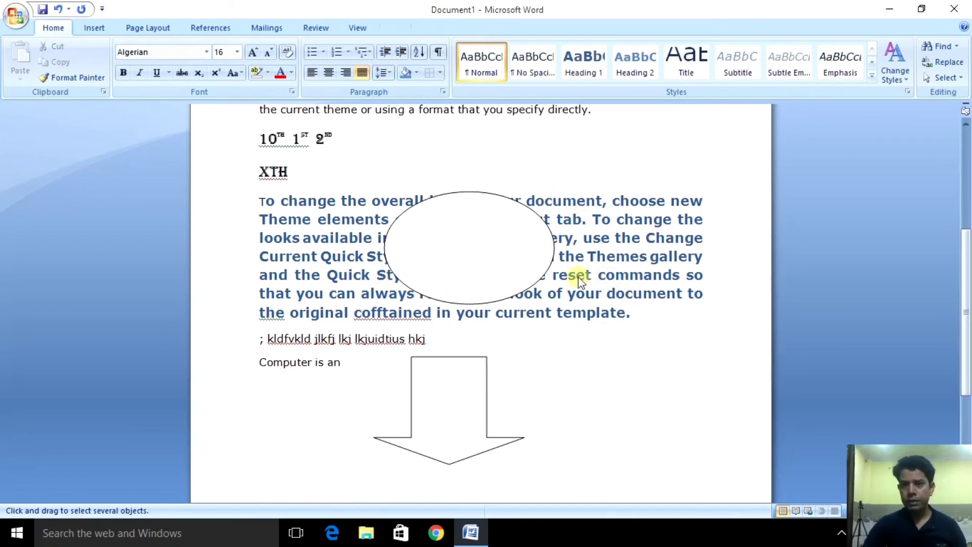
{"action": "left_click", "coordinate": [460, 240]}
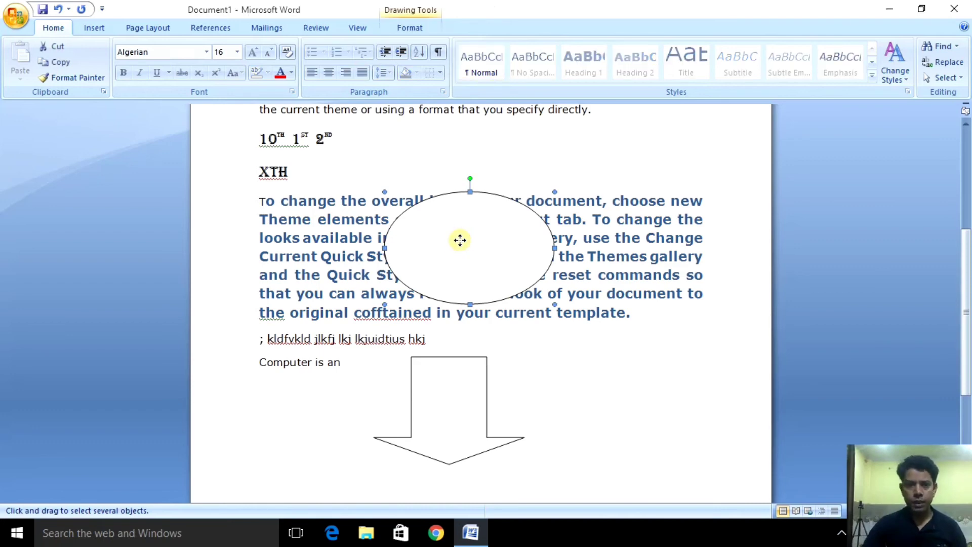
{"action": "left_click", "coordinate": [455, 401], "text": "shift"}
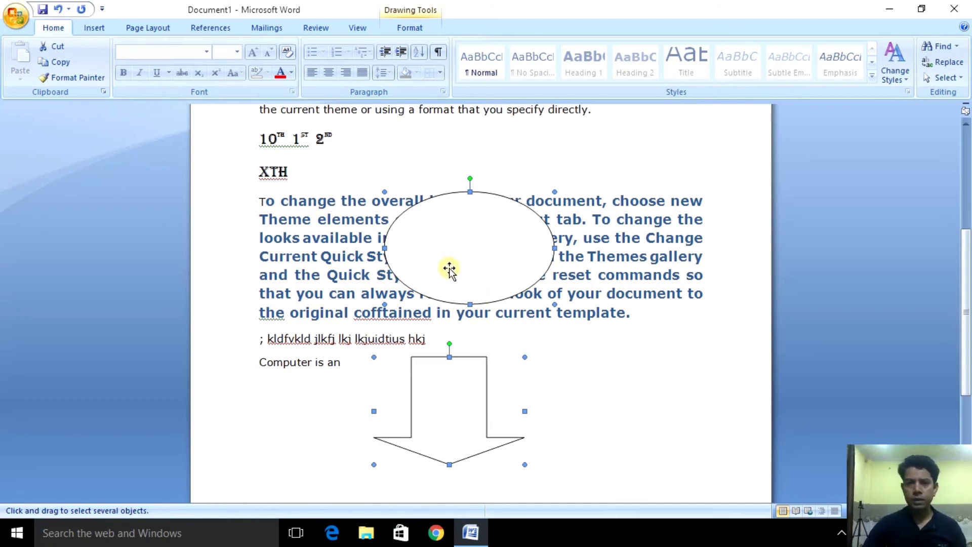
{"action": "key", "text": "Delete"}
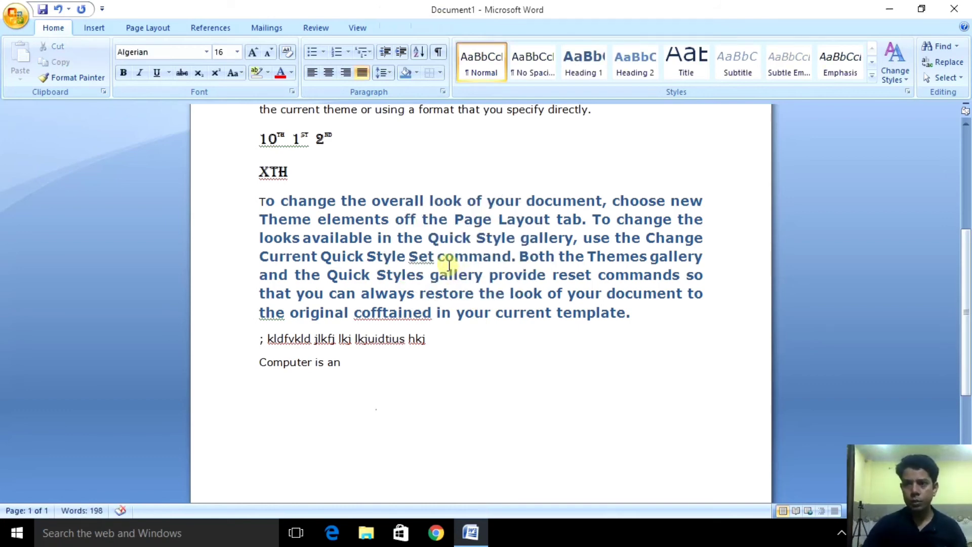
- Select the words 'look of your document' in the blue Heading 1 paragraph
{"action": "left_click", "coordinate": [943, 78]}
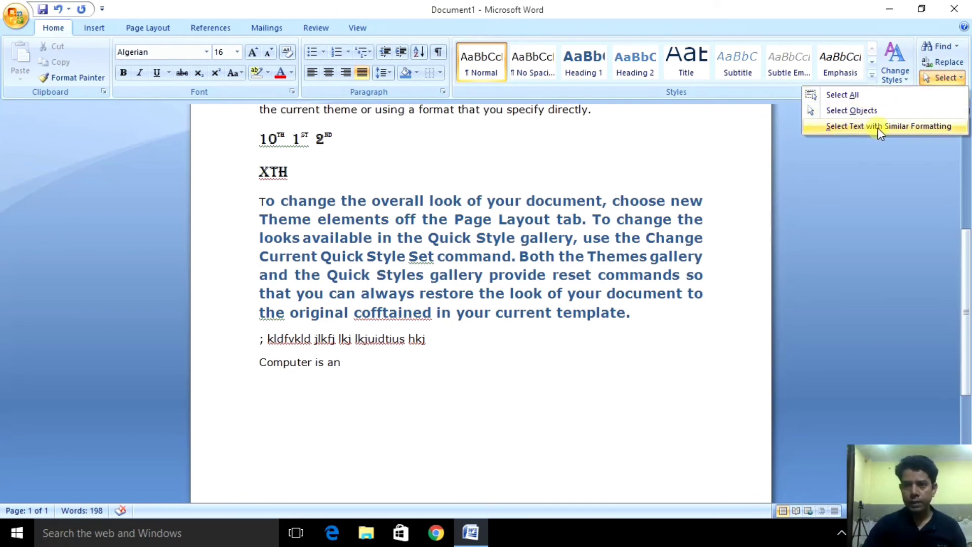
{"action": "left_click", "coordinate": [616, 195]}
{"action": "left_click_drag", "start_coordinate": [537, 200], "coordinate": [441, 201]}
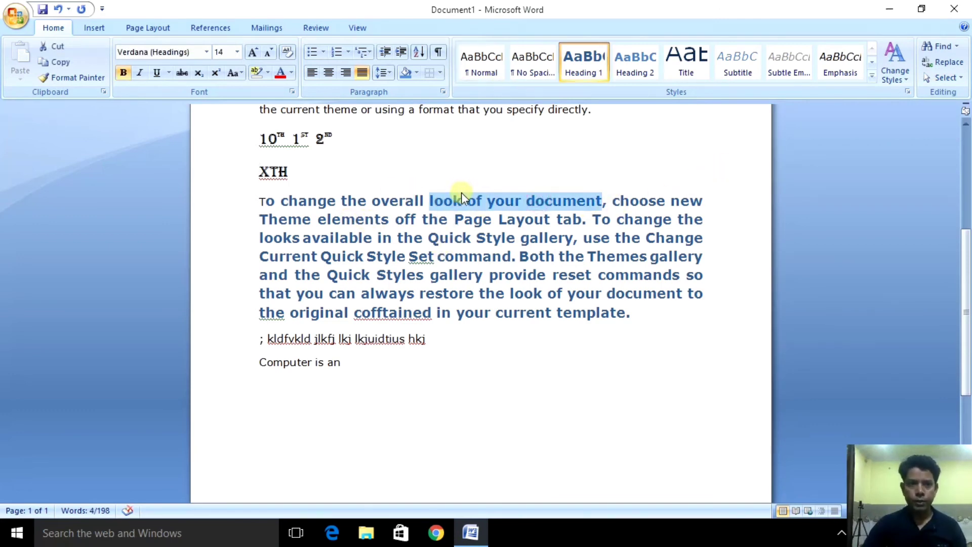
{"action": "left_click_drag", "start_coordinate": [963, 288], "coordinate": [962, 175]}
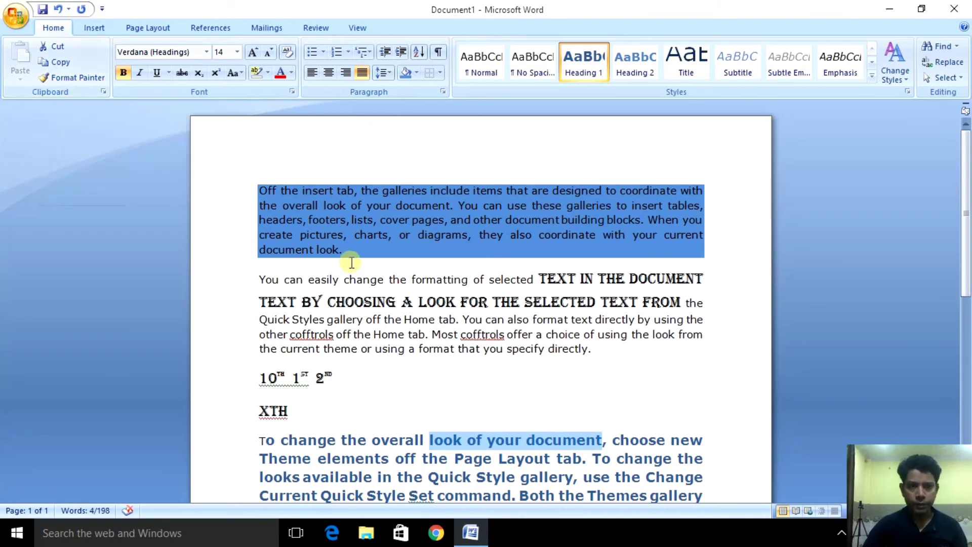
- Use Format Painter to copy the formatting of 'overall' onto the 'You can easily change' paragraph
{"action": "scroll", "coordinate": [958, 205], "scroll_direction": "down", "scroll_amount": 1}
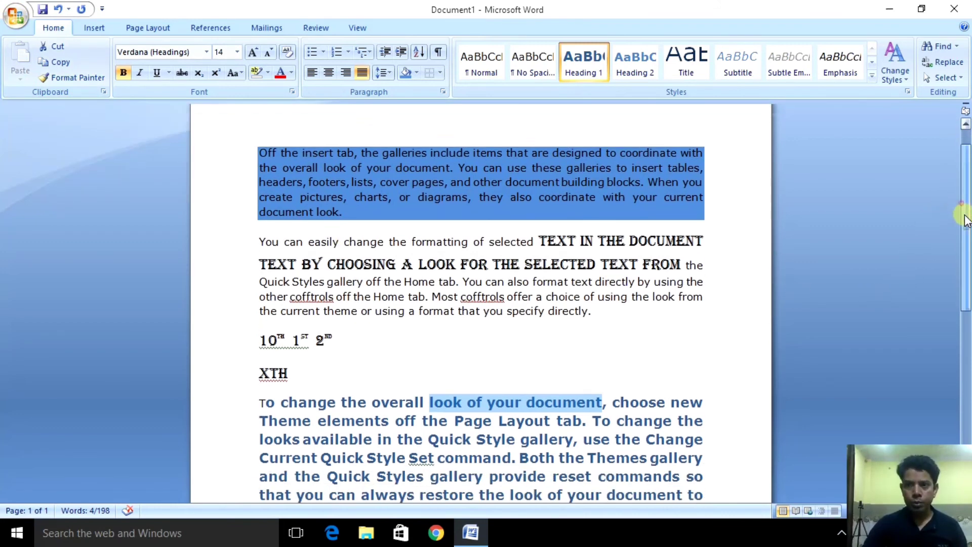
{"action": "scroll", "coordinate": [630, 321], "scroll_direction": "down", "scroll_amount": 1}
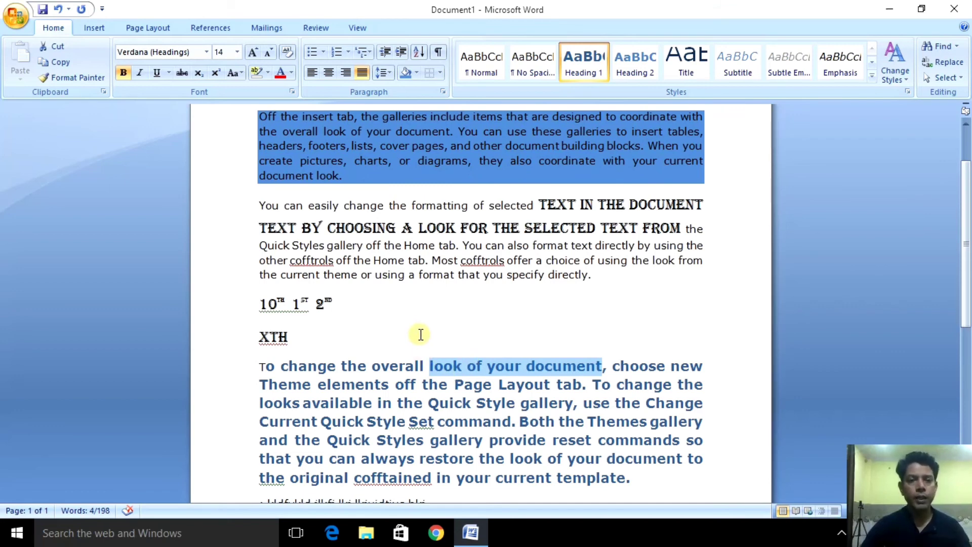
{"action": "left_click", "coordinate": [441, 367]}
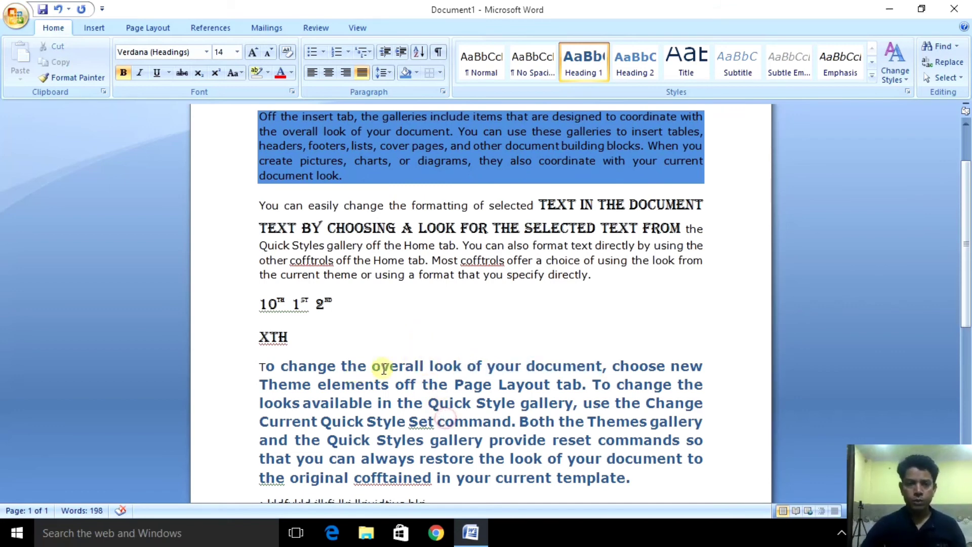
{"action": "double_click", "coordinate": [417, 365]}
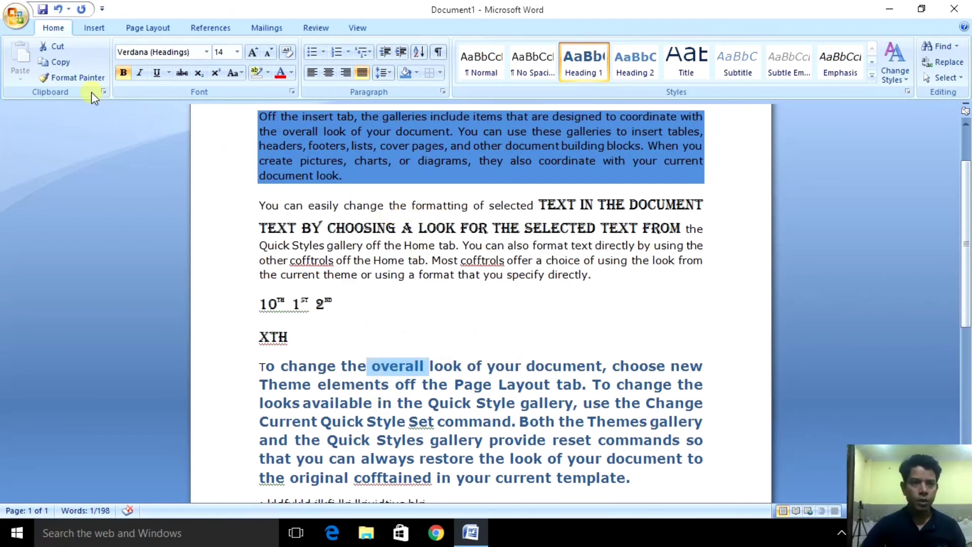
{"action": "left_click", "coordinate": [66, 78]}
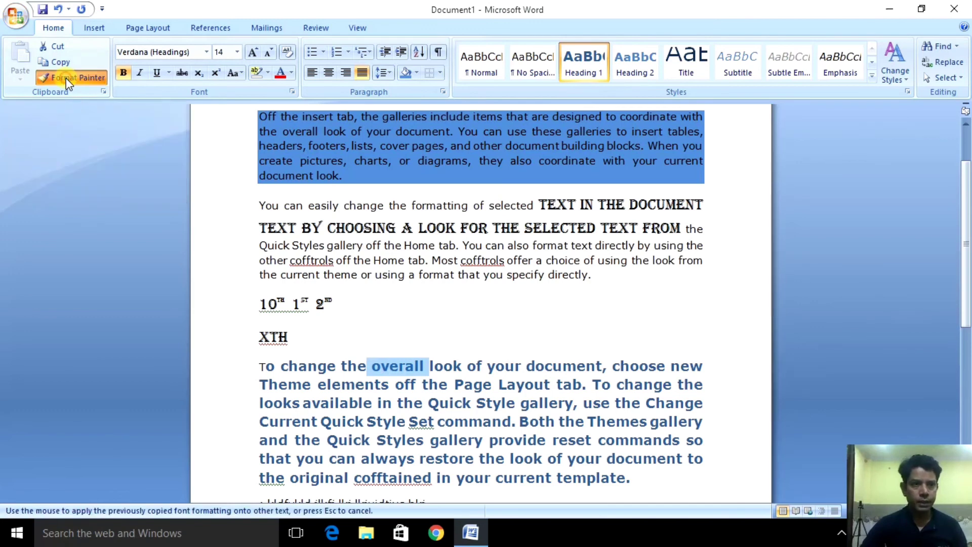
{"action": "left_click_drag", "start_coordinate": [606, 282], "coordinate": [253, 208]}
{"action": "left_click", "coordinate": [407, 240]}
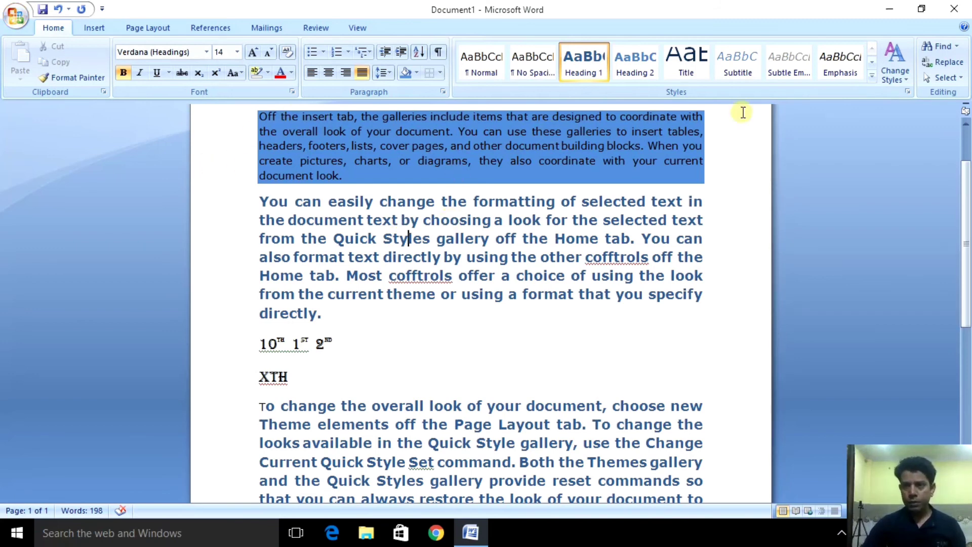
{"action": "left_click", "coordinate": [941, 77]}
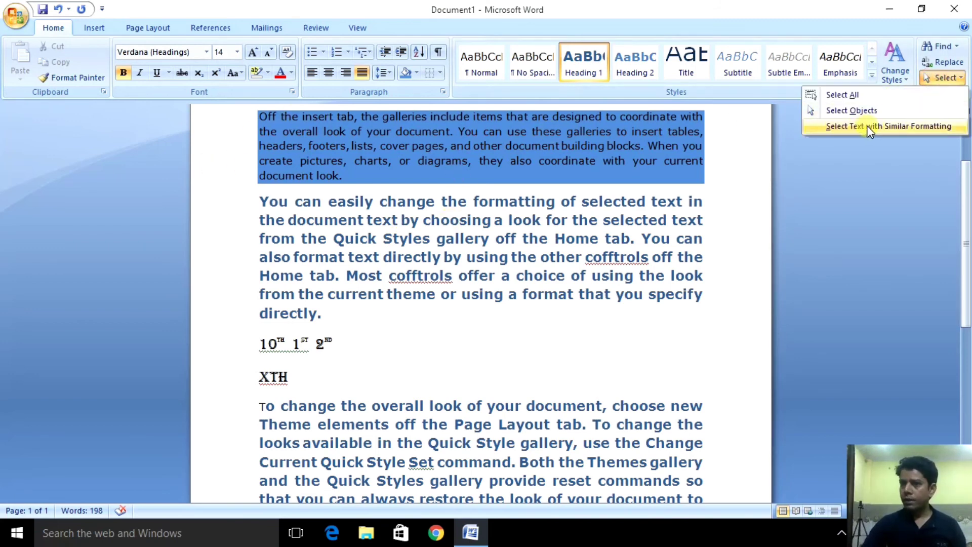
{"action": "left_click", "coordinate": [468, 239]}
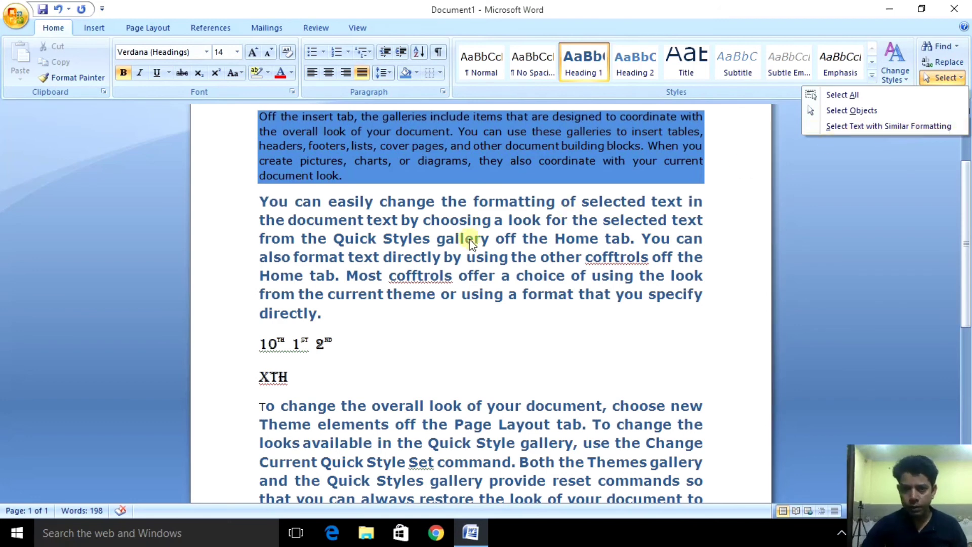
{"action": "left_click_drag", "start_coordinate": [285, 203], "coordinate": [249, 200]}
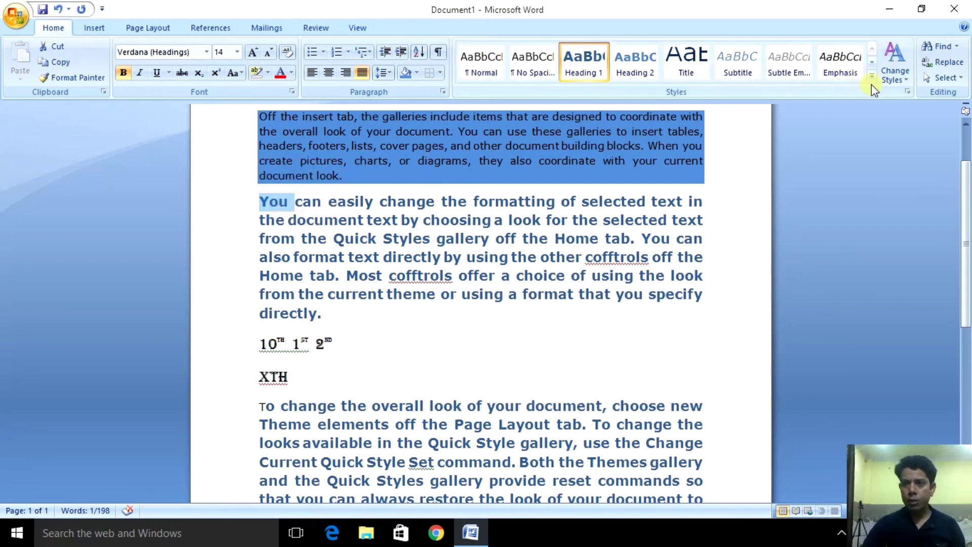
{"action": "left_click", "coordinate": [945, 77]}
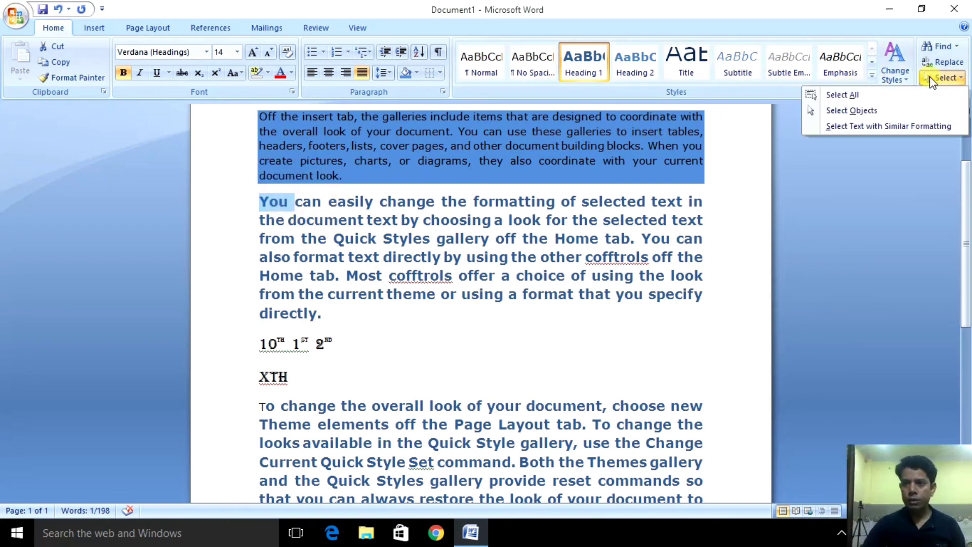
{"action": "left_click", "coordinate": [859, 130]}
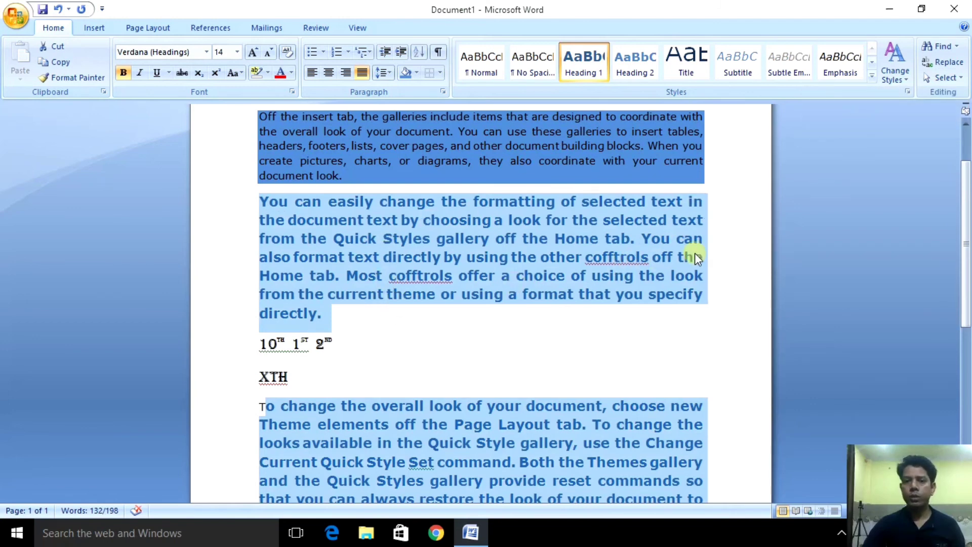
{"action": "mouse_move", "coordinate": [964, 228]}
{"action": "left_mouse_down"}
{"action": "mouse_move", "coordinate": [966, 346]}
{"action": "mouse_move", "coordinate": [958, 197]}
{"action": "left_mouse_up"}
{"action": "left_click", "coordinate": [527, 311]}
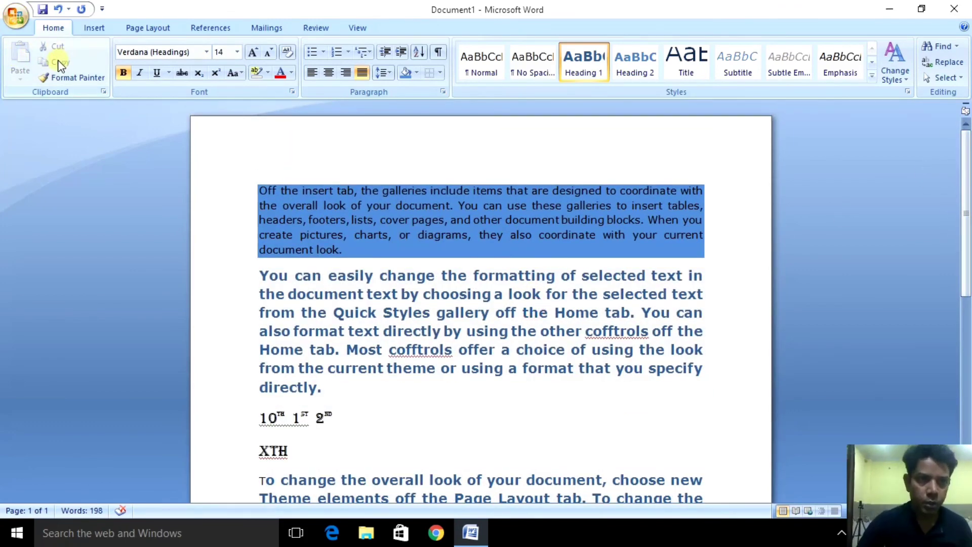
- Cut the second paragraph's opening phrase and paste it twice on a new line after XTH
{"action": "left_click", "coordinate": [343, 264]}
{"action": "mouse_move", "coordinate": [454, 297]}
{"action": "left_mouse_down"}
{"action": "mouse_move", "coordinate": [330, 292]}
{"action": "mouse_move", "coordinate": [260, 274]}
{"action": "left_mouse_up"}
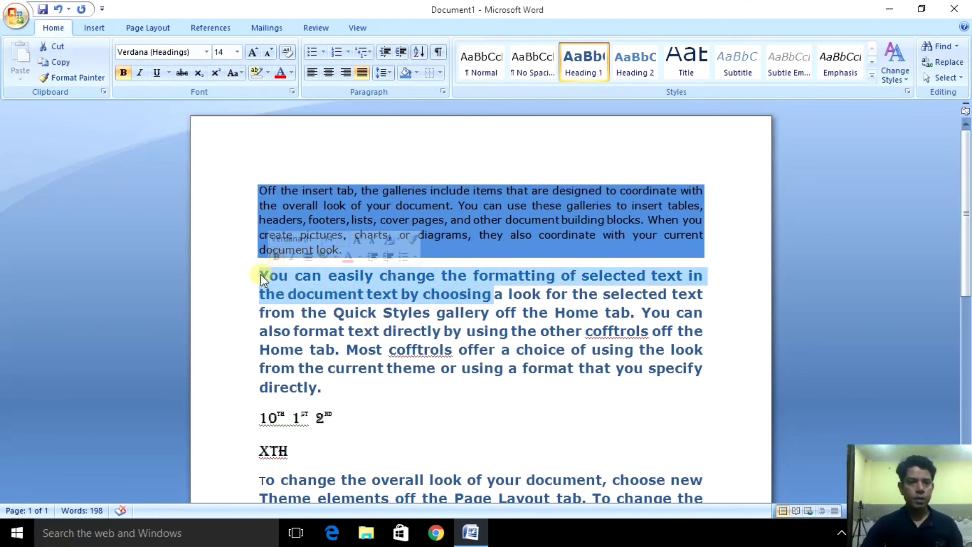
{"action": "left_click", "coordinate": [55, 53]}
{"action": "left_click", "coordinate": [312, 418]}
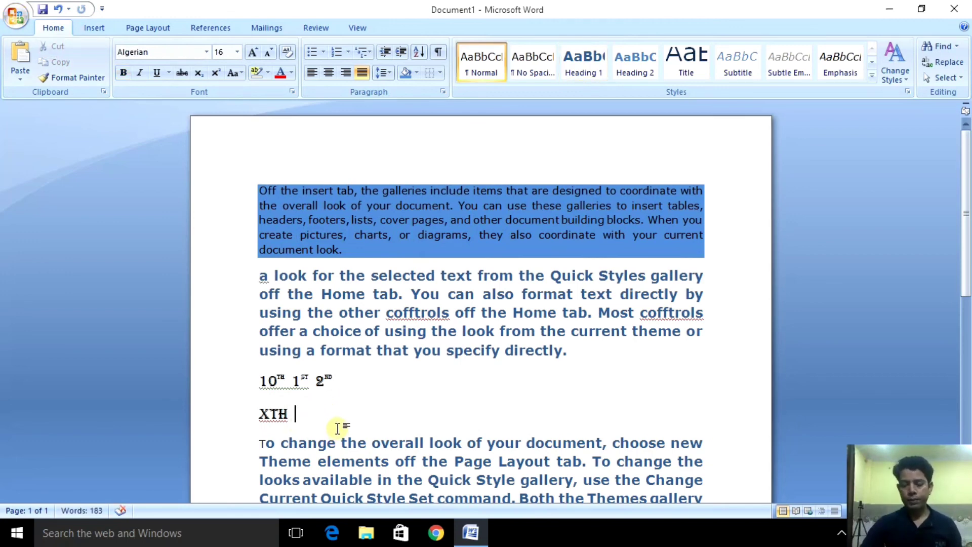
{"action": "key", "text": "Return"}
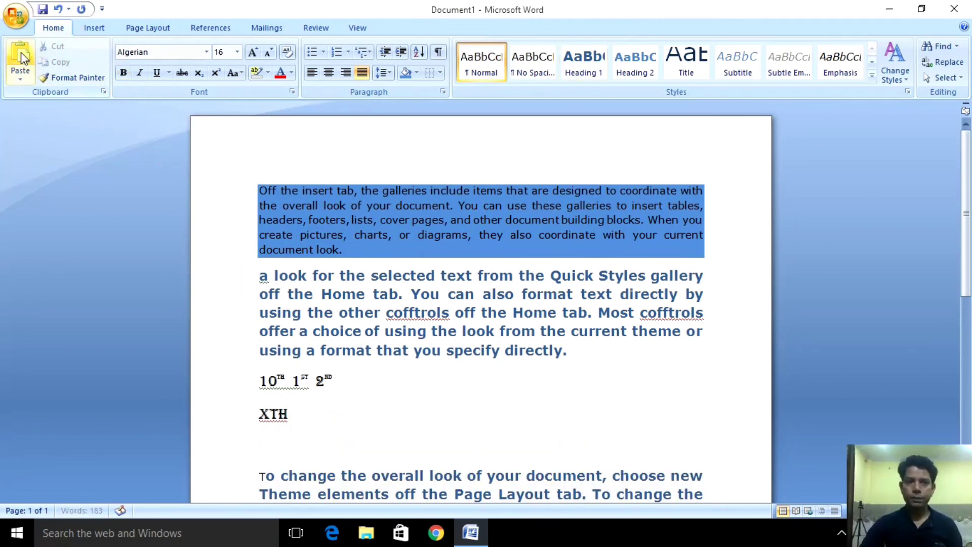
{"action": "left_click", "coordinate": [20, 53]}
{"action": "left_click", "coordinate": [20, 53]}
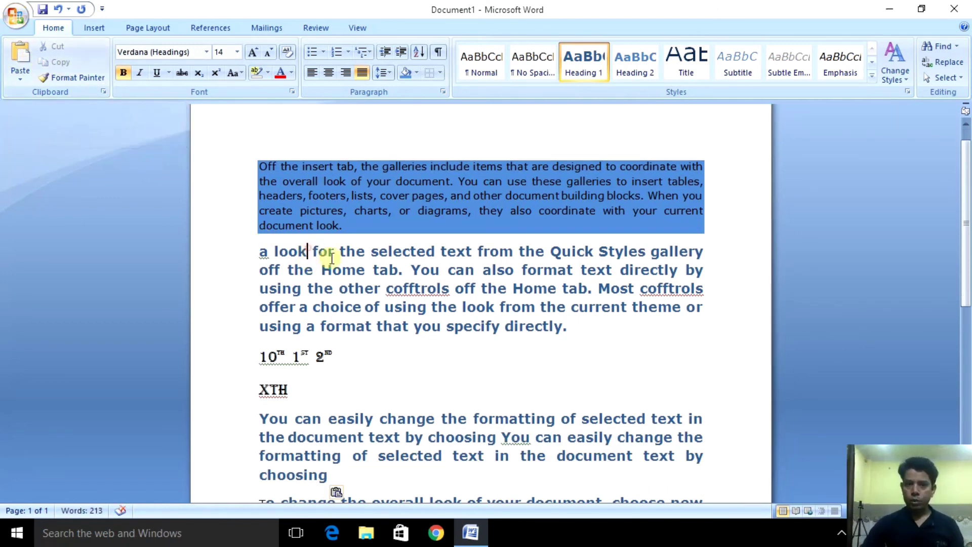
- Copy 'a look for' and paste it three times after XTH
{"action": "left_click_drag", "start_coordinate": [337, 252], "coordinate": [263, 252]}
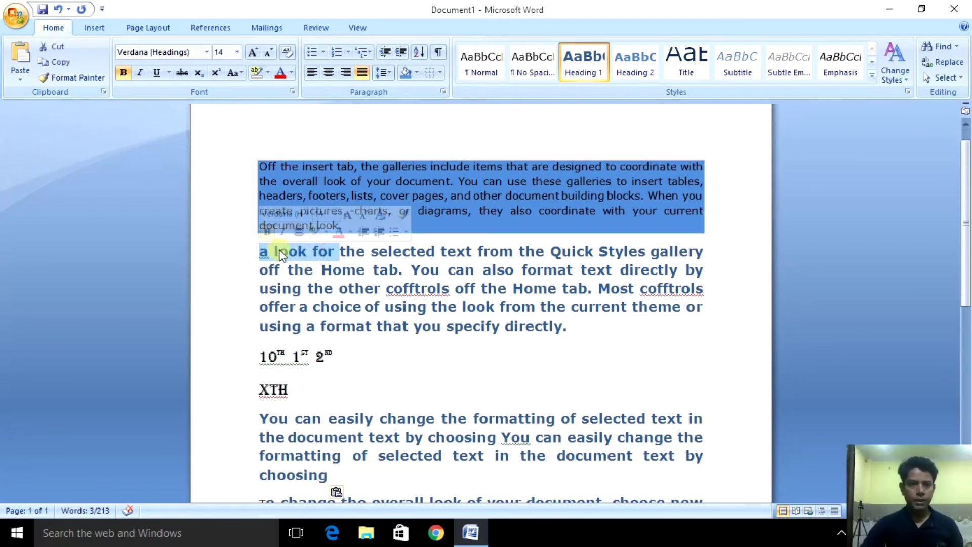
{"action": "left_click", "coordinate": [68, 65]}
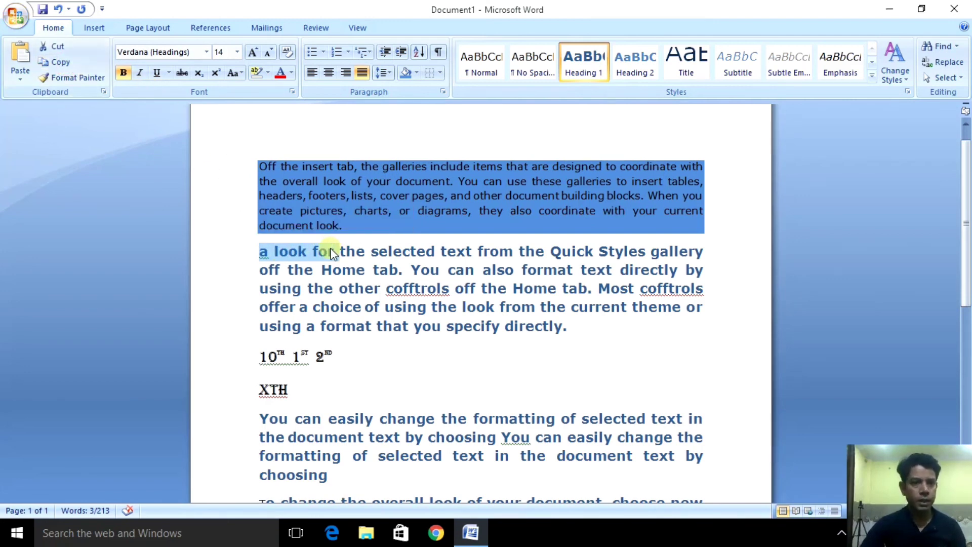
{"action": "left_click", "coordinate": [321, 394]}
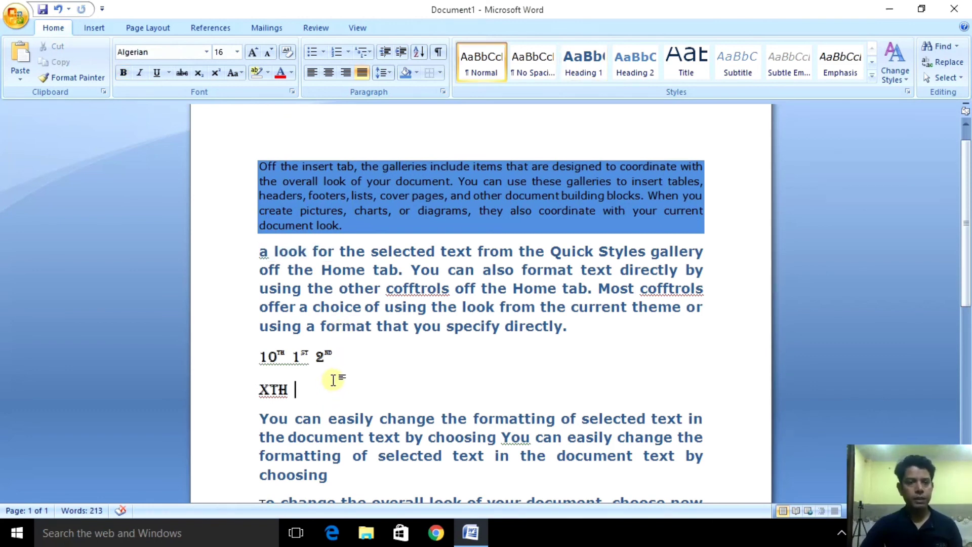
{"action": "left_click", "coordinate": [18, 61]}
{"action": "left_click", "coordinate": [19, 62]}
{"action": "left_click", "coordinate": [18, 61]}
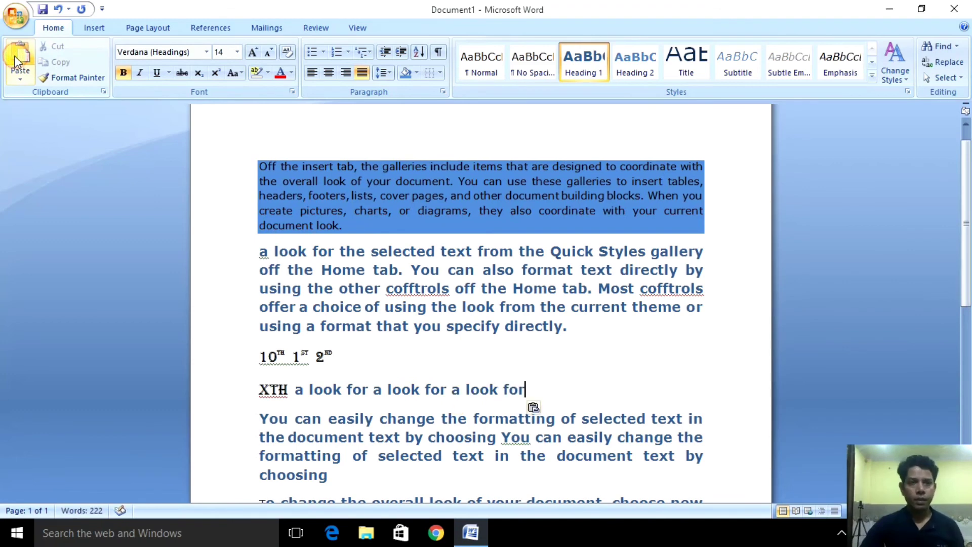